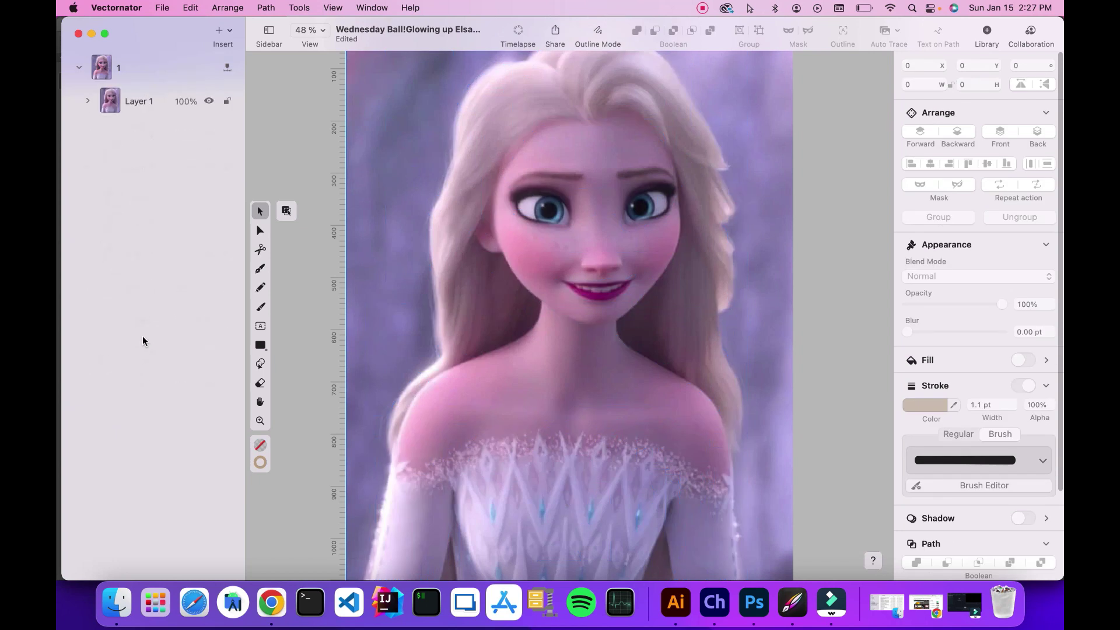
# Step: Copy the photo of the woman in the brown dress from Photoshop onto the Elsa artboard in Vectornator
pyautogui.click(260, 421)
pyautogui.keyDown('alt'); pyautogui.click(577, 484); pyautogui.keyUp('alt')
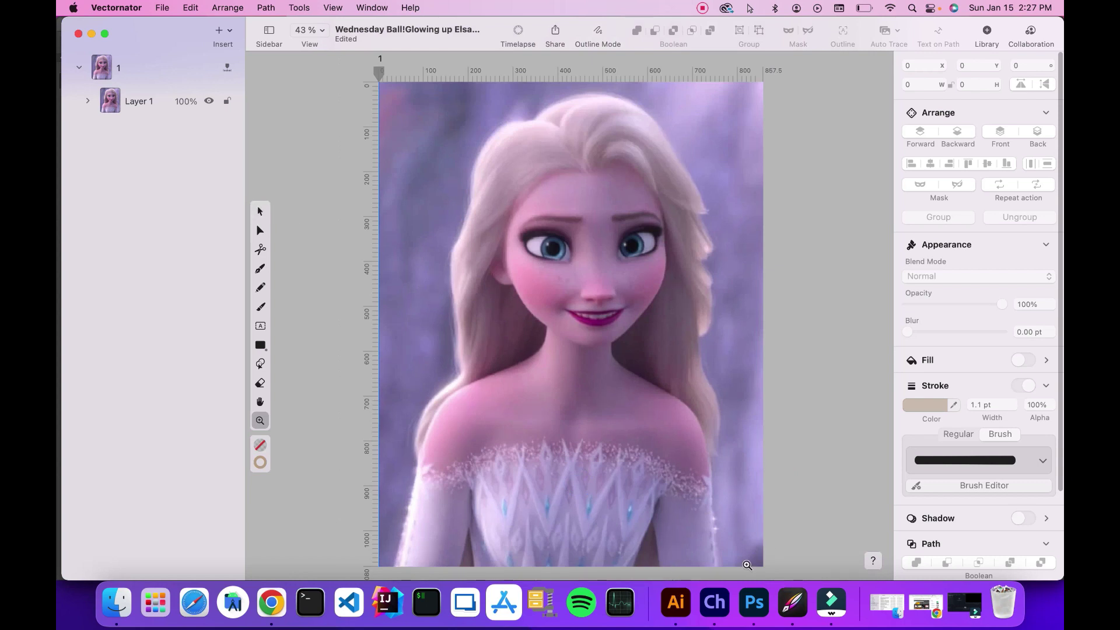
pyautogui.click(754, 602)
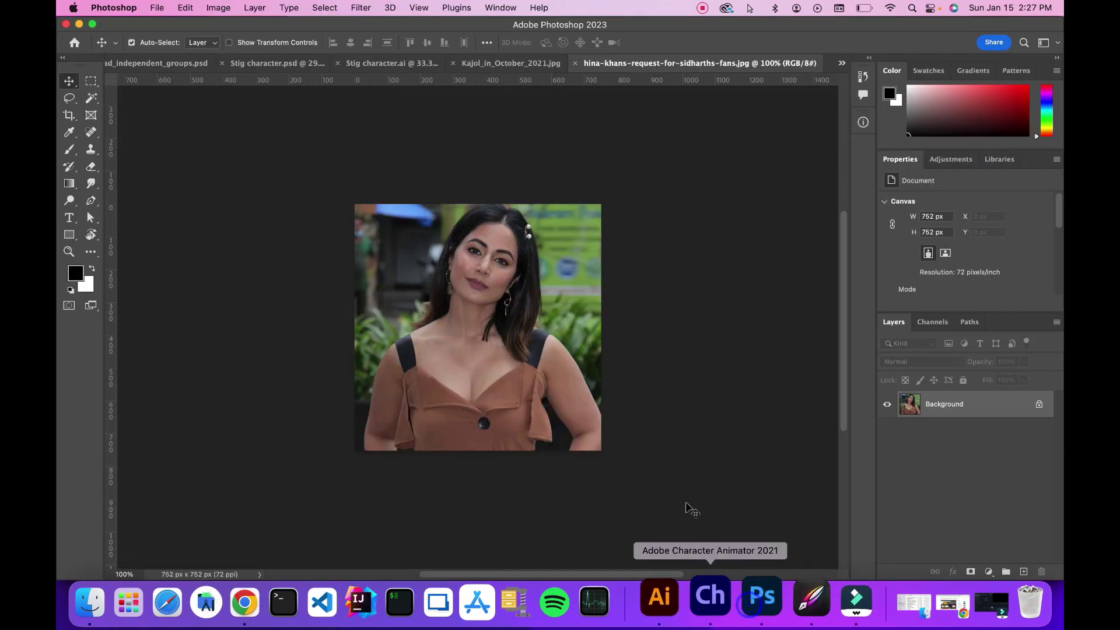
pyautogui.click(523, 66)
pyautogui.click(735, 59)
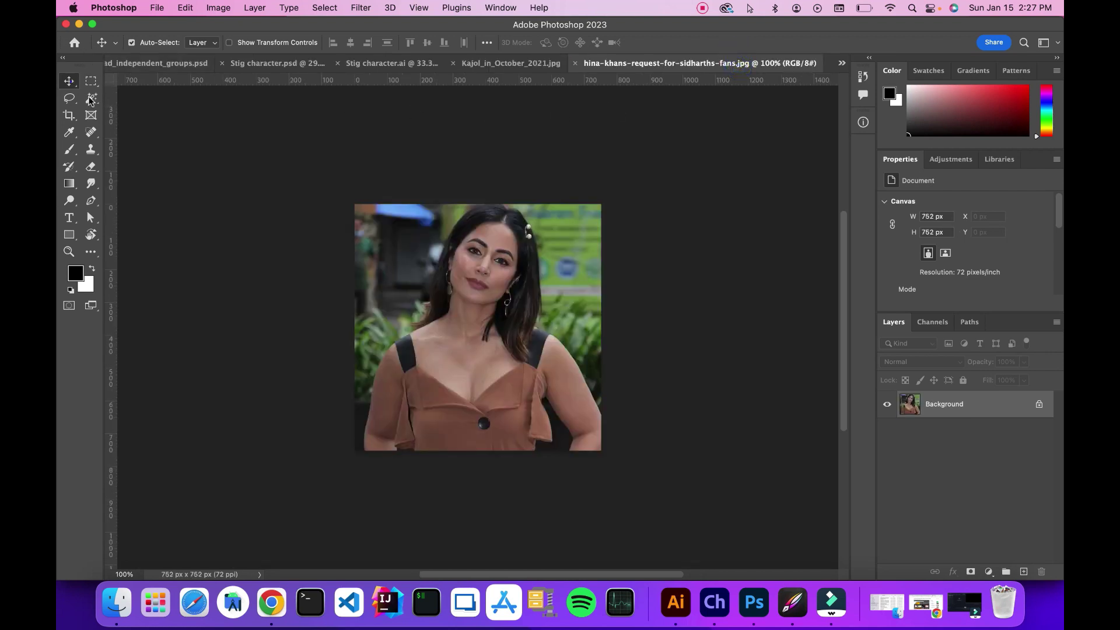
pyautogui.click(478, 299)
pyautogui.moveTo(59, 25); pyautogui.dragTo(644, 25)
pyautogui.moveTo(772, 345); pyautogui.dragTo(513, 249)
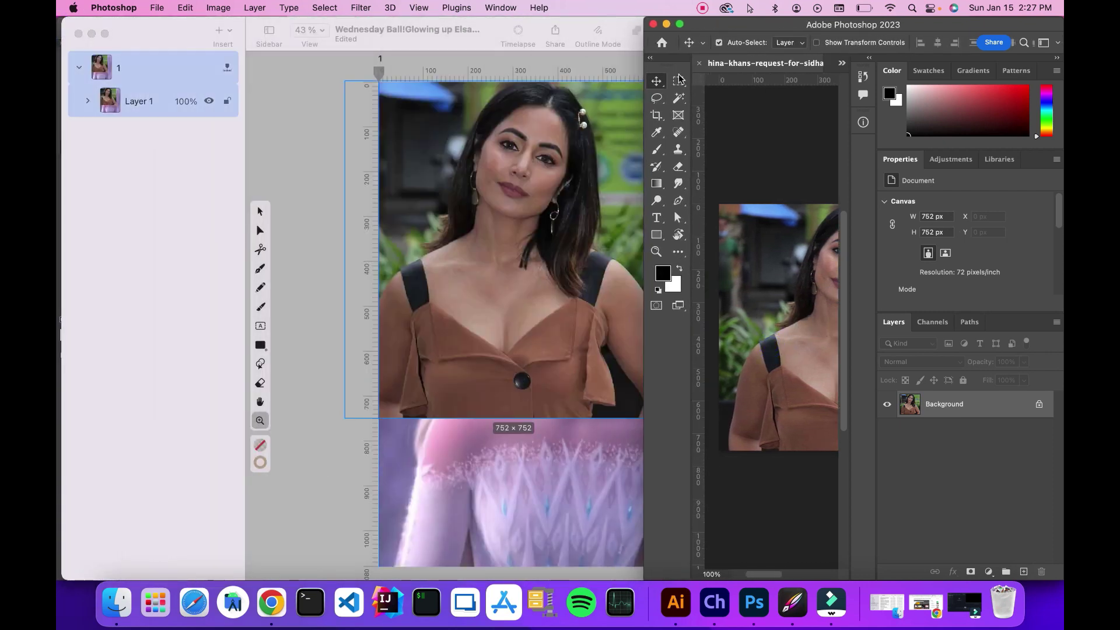
pyautogui.click(667, 24)
pyautogui.click(505, 245)
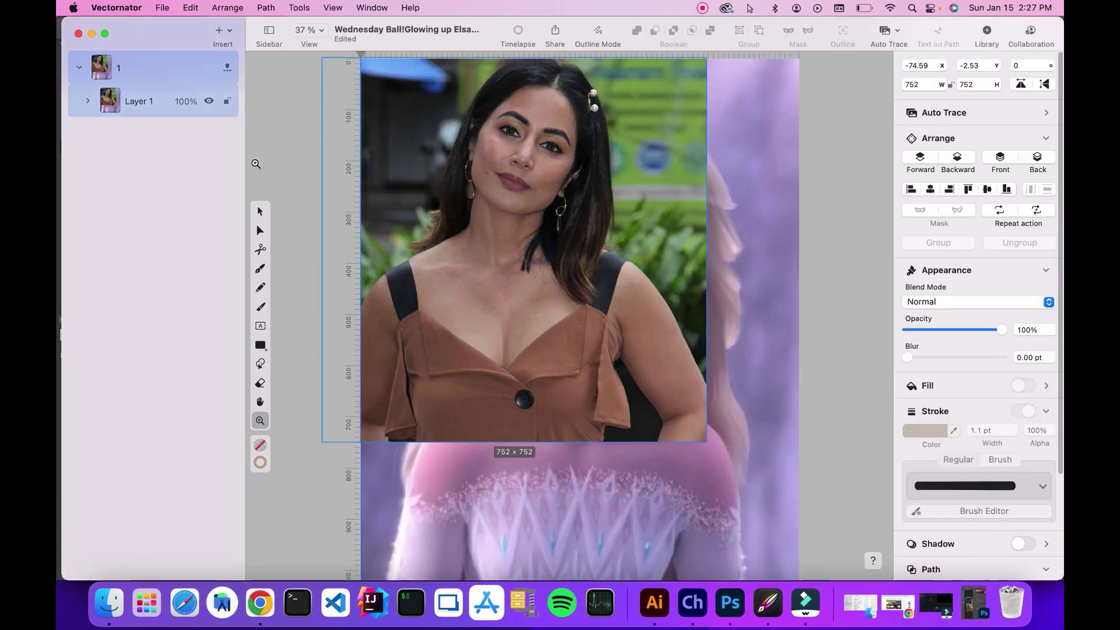
# Step: Align the photo with the artboard's upper-left corner and shrink it to about 212 × 209
pyautogui.click(260, 212)
pyautogui.moveTo(482, 171); pyautogui.dragTo(522, 178)
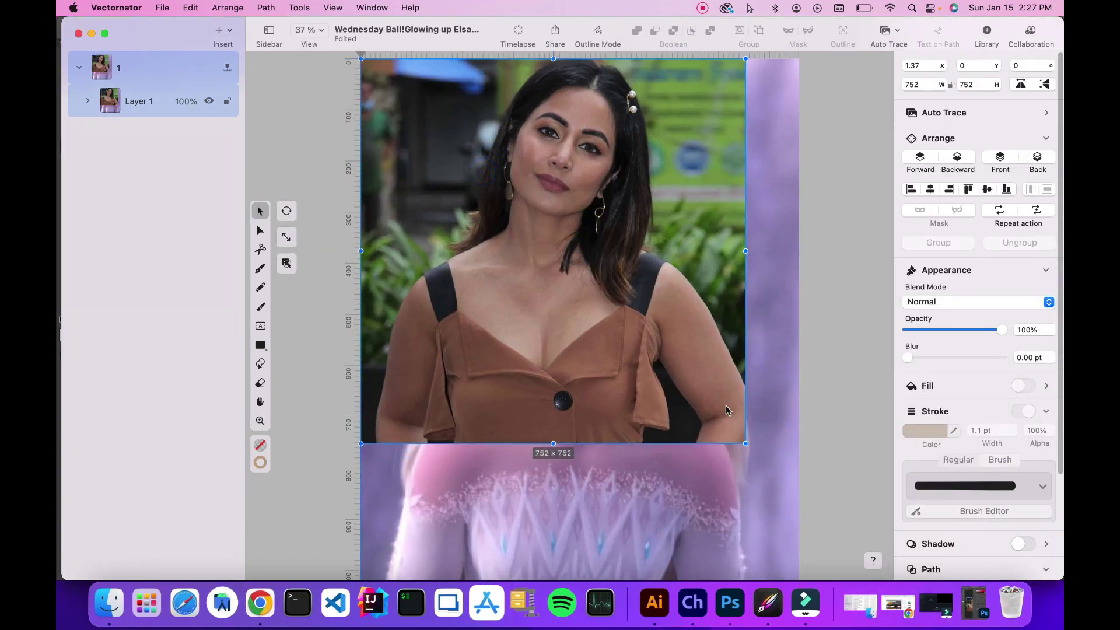
pyautogui.moveTo(745, 443); pyautogui.dragTo(469, 166)
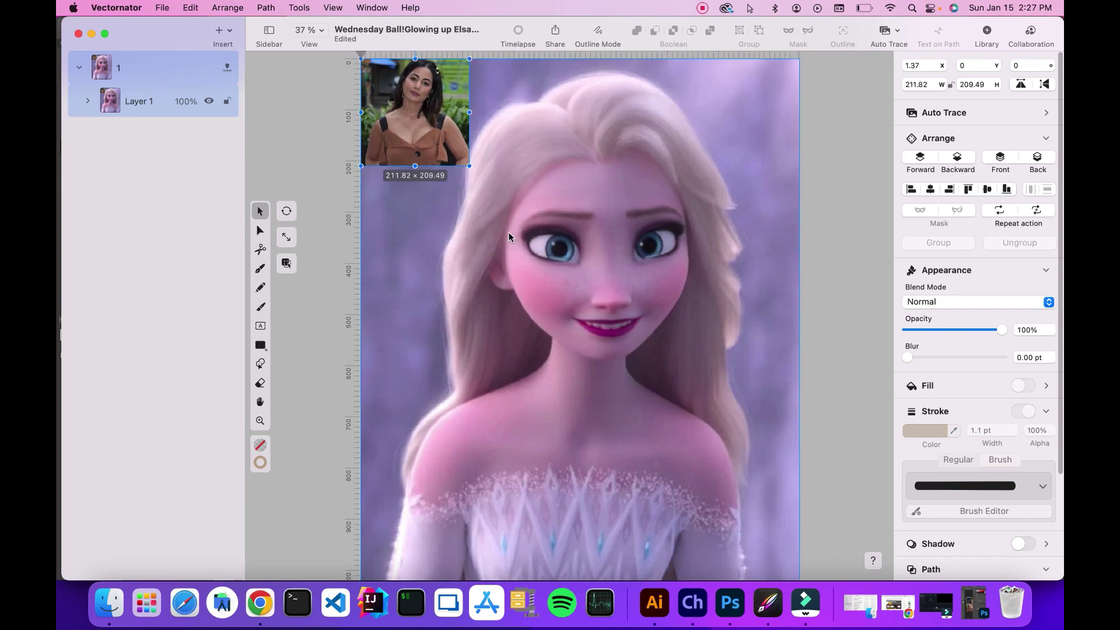
pyautogui.click(297, 167)
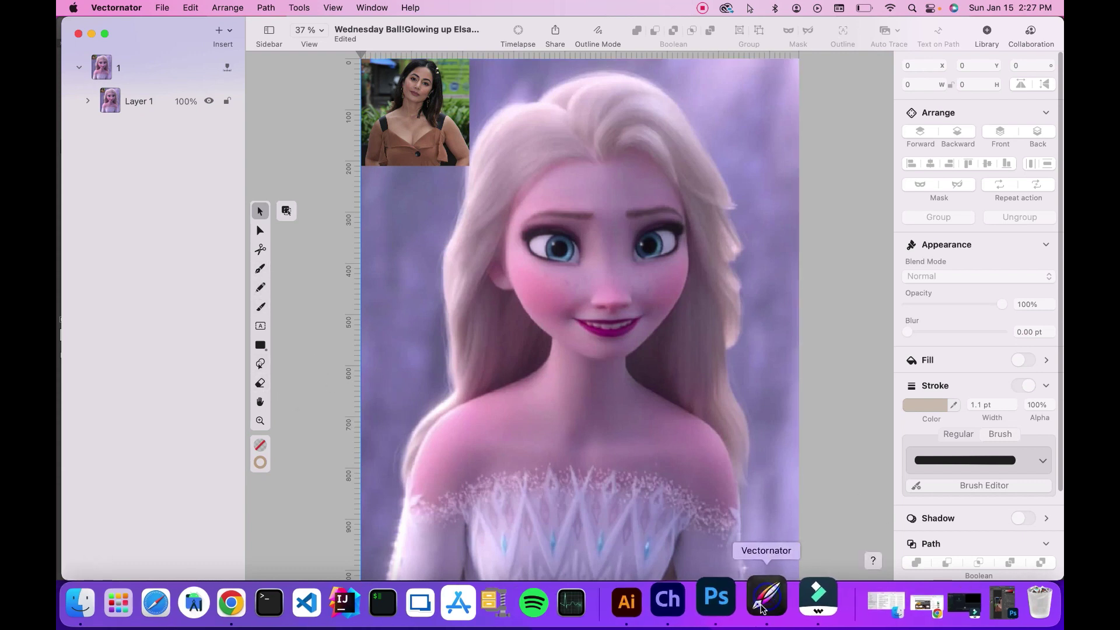
# Step: Switch to Photoshop, add a new empty layer above the photo and unlock the Background layer
pyautogui.click(727, 607)
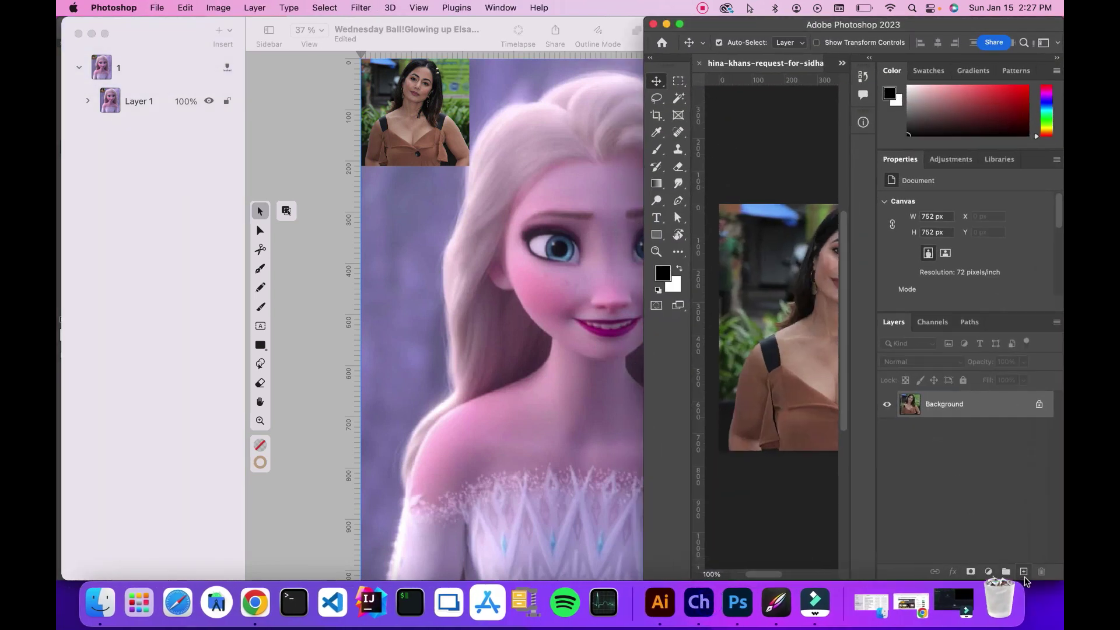
pyautogui.click(1024, 572)
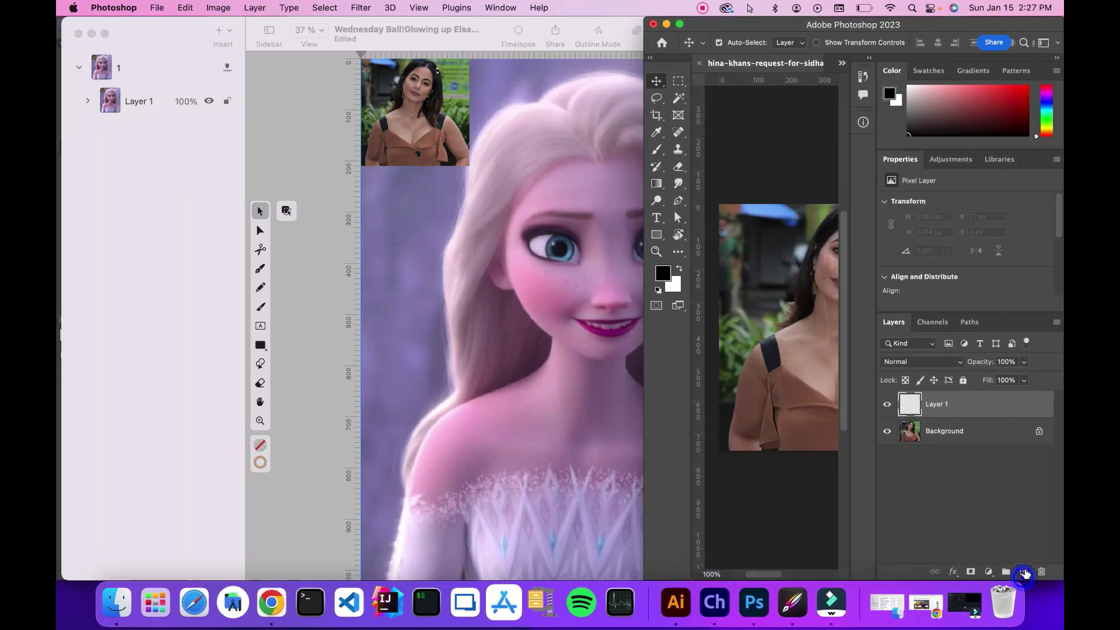
pyautogui.click(668, 28)
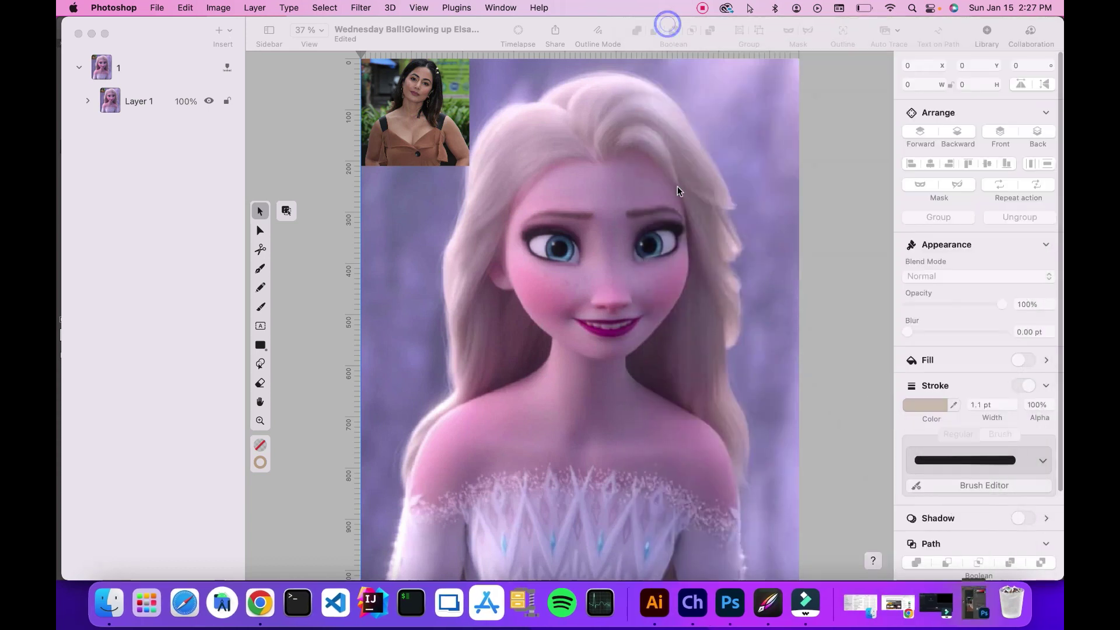
pyautogui.click(965, 610)
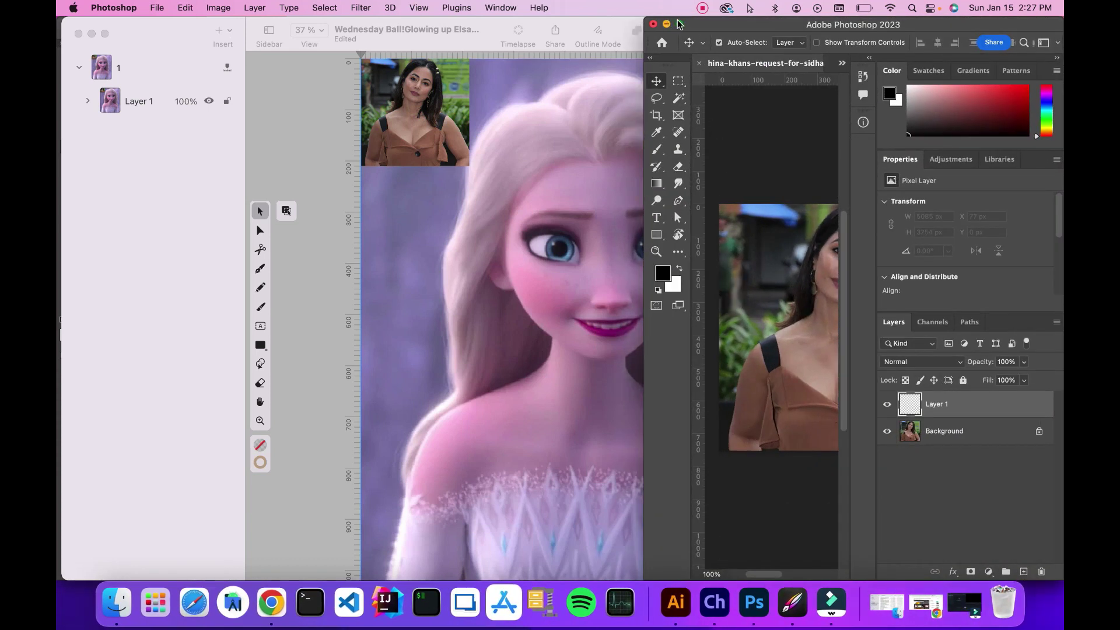
pyautogui.click(679, 24)
pyautogui.click(938, 431)
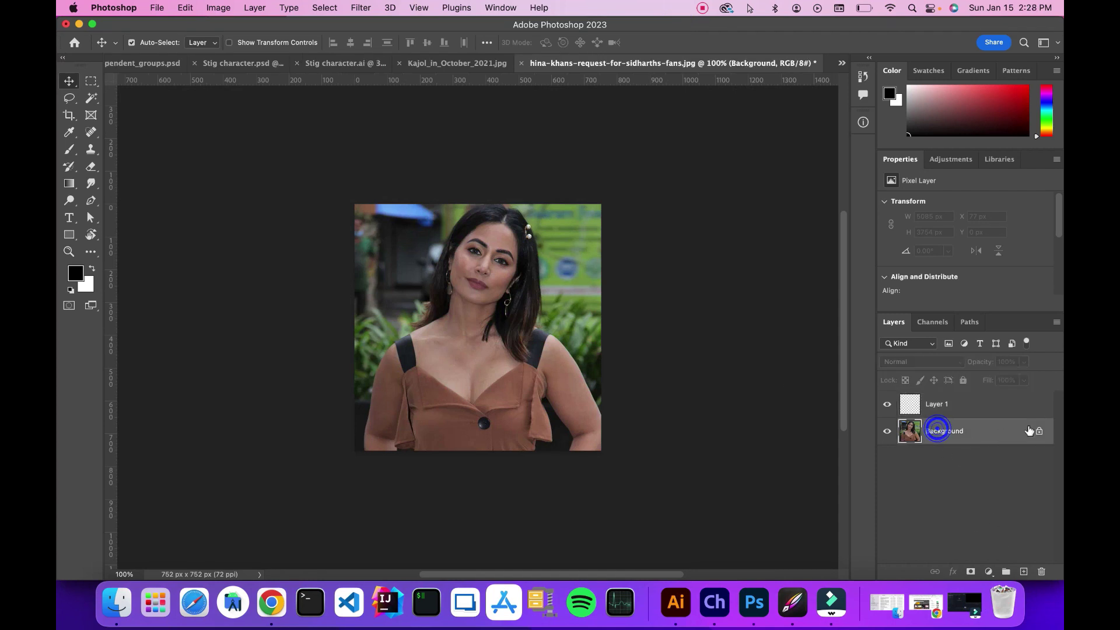
pyautogui.click(1039, 431)
# Step: Erase the strip of background along the left side of the photo on Layer 0 with the Eraser
pyautogui.click(69, 150)
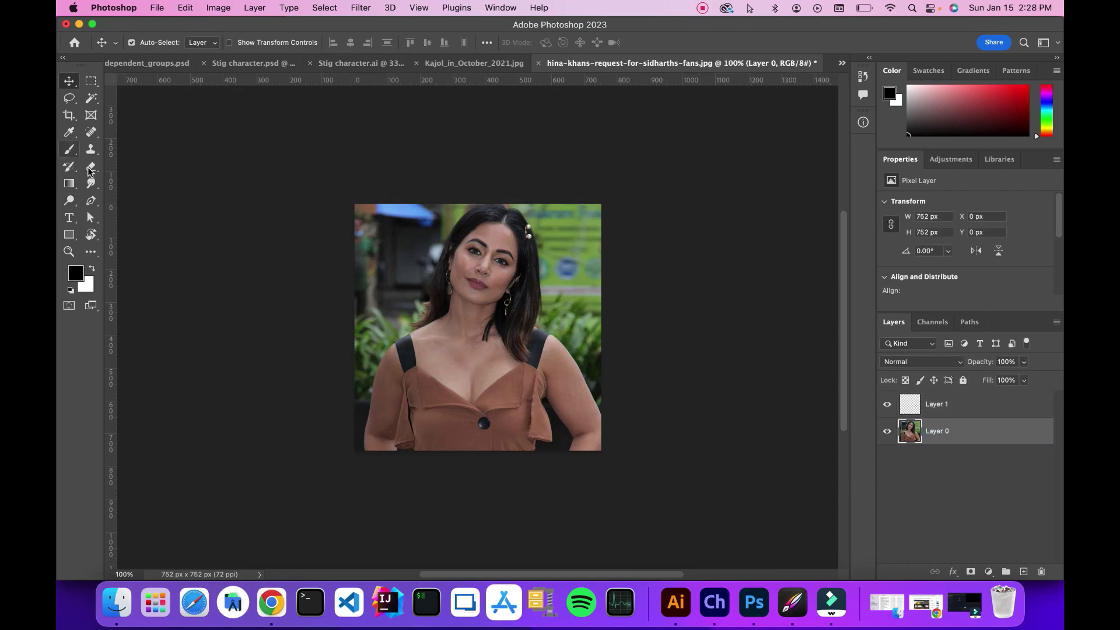
pyautogui.click(90, 168)
pyautogui.moveTo(350, 237)
pyautogui.mouseDown()
pyautogui.moveTo(408, 169)
pyautogui.moveTo(349, 296)
pyautogui.moveTo(367, 448)
pyautogui.mouseUp()
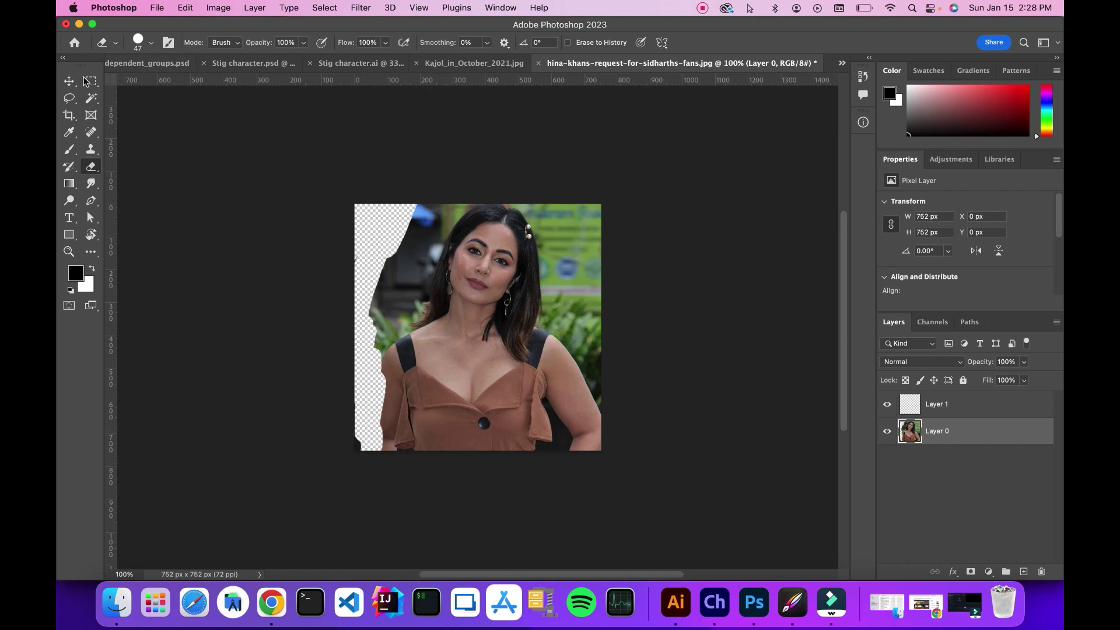
pyautogui.click(91, 97)
pyautogui.click(430, 396)
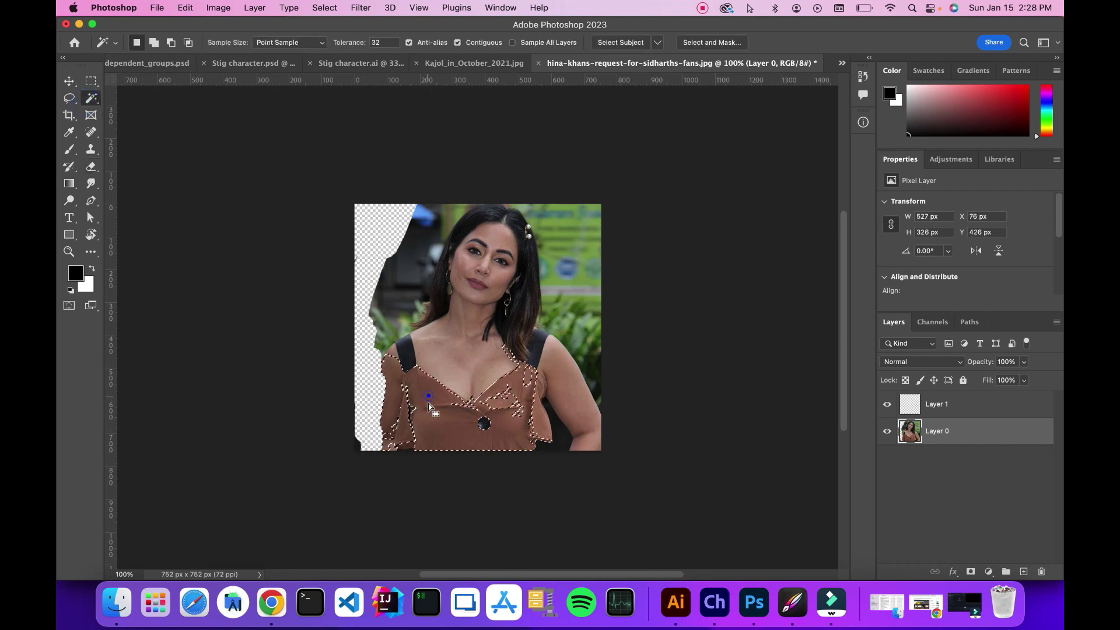
pyautogui.press('super+d')
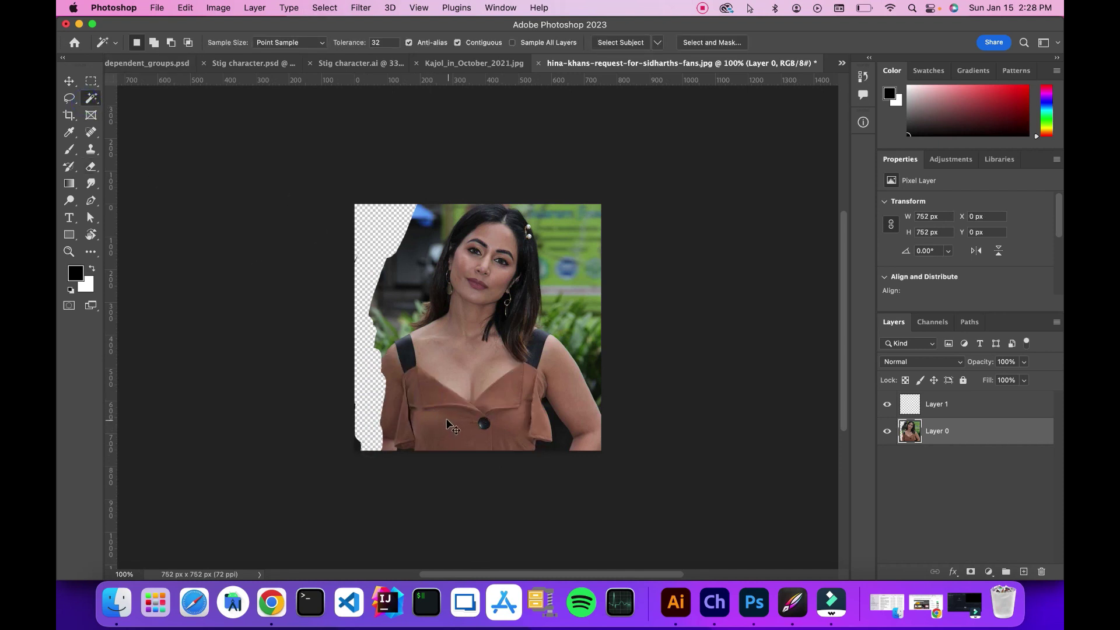
# Step: Erase the woman's arms, chest, neck and head around the brown dress with the Eraser
pyautogui.click(90, 167)
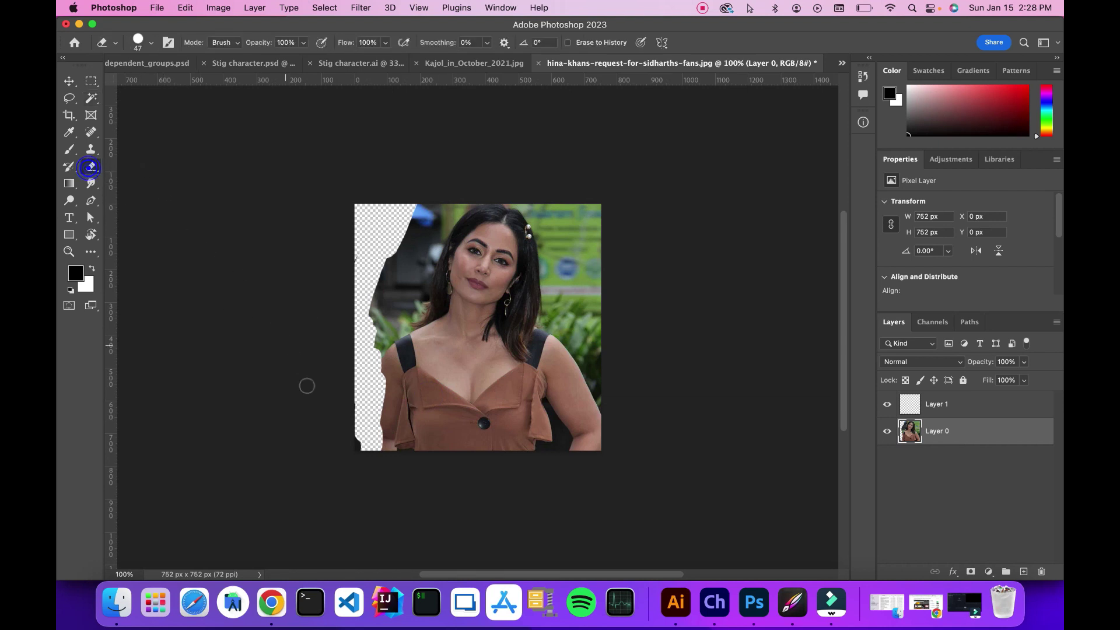
pyautogui.moveTo(385, 420)
pyautogui.mouseDown()
pyautogui.moveTo(362, 400)
pyautogui.moveTo(386, 450)
pyautogui.mouseUp()
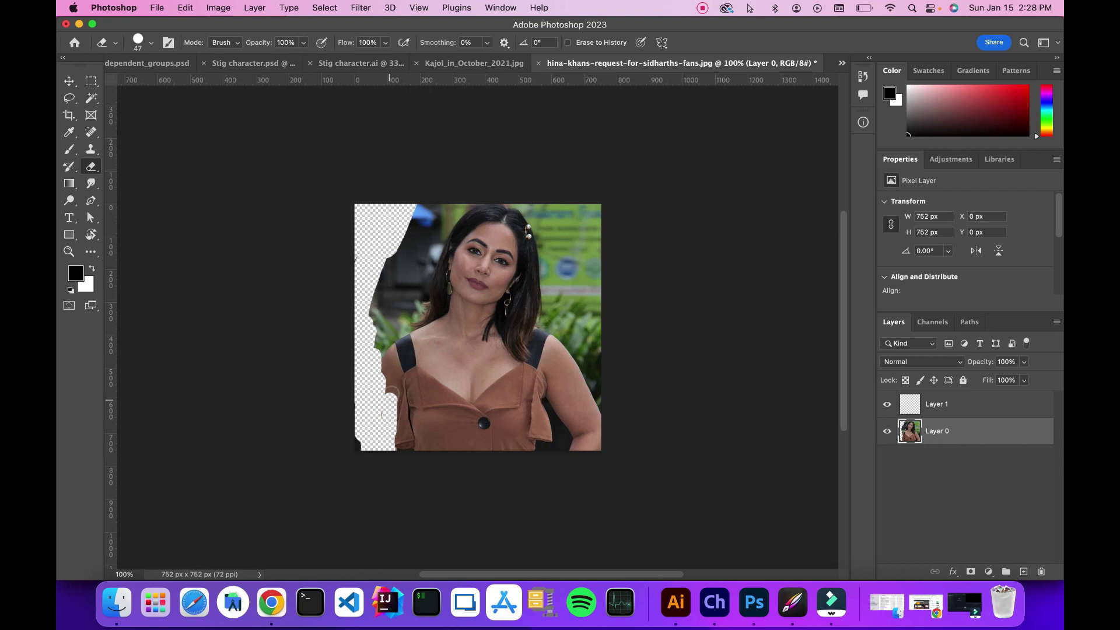
pyautogui.moveTo(389, 399); pyautogui.dragTo(388, 349)
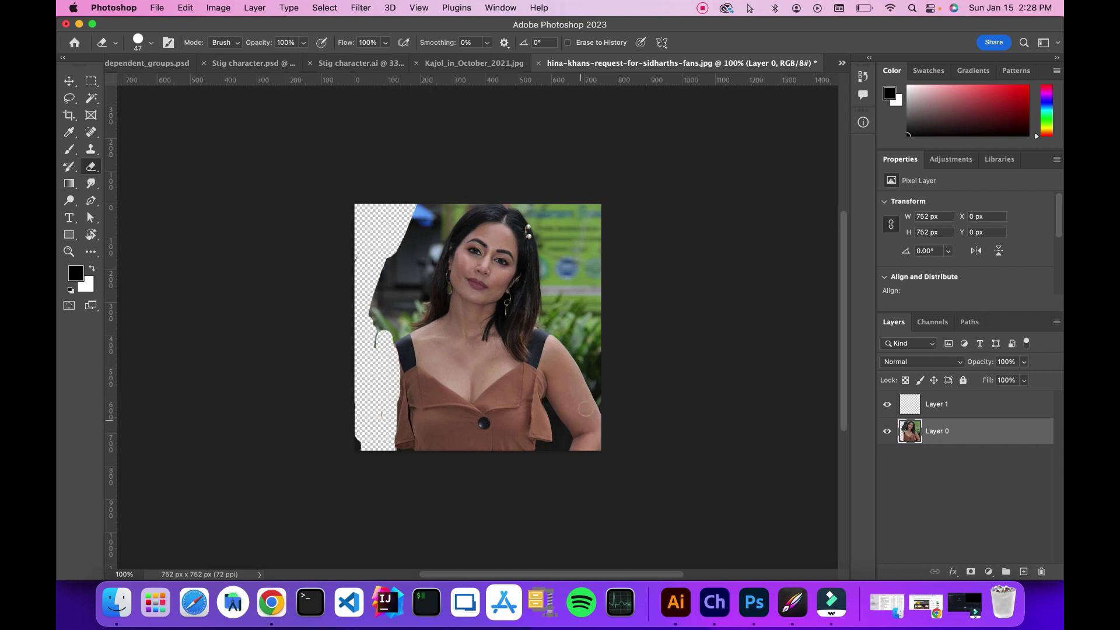
pyautogui.moveTo(564, 390)
pyautogui.mouseDown()
pyautogui.moveTo(551, 390)
pyautogui.moveTo(560, 327)
pyautogui.moveTo(583, 444)
pyautogui.moveTo(572, 427)
pyautogui.moveTo(608, 449)
pyautogui.moveTo(589, 361)
pyautogui.mouseUp()
pyautogui.moveTo(532, 309); pyautogui.dragTo(531, 311)
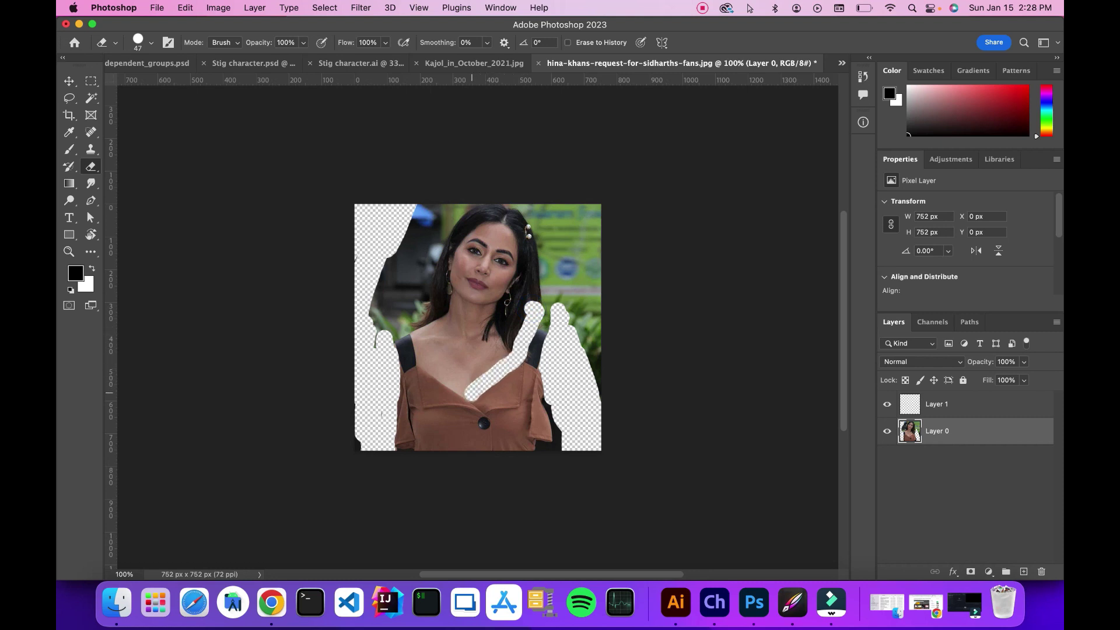
pyautogui.moveTo(431, 368)
pyautogui.mouseDown()
pyautogui.moveTo(418, 319)
pyautogui.moveTo(430, 312)
pyautogui.moveTo(440, 240)
pyautogui.moveTo(463, 233)
pyautogui.moveTo(459, 210)
pyautogui.moveTo(475, 215)
pyautogui.moveTo(458, 331)
pyautogui.moveTo(465, 343)
pyautogui.moveTo(495, 323)
pyautogui.moveTo(525, 200)
pyautogui.mouseUp()
pyautogui.moveTo(527, 304)
pyautogui.mouseDown()
pyautogui.moveTo(496, 350)
pyautogui.moveTo(476, 292)
pyautogui.moveTo(461, 370)
pyautogui.mouseUp()
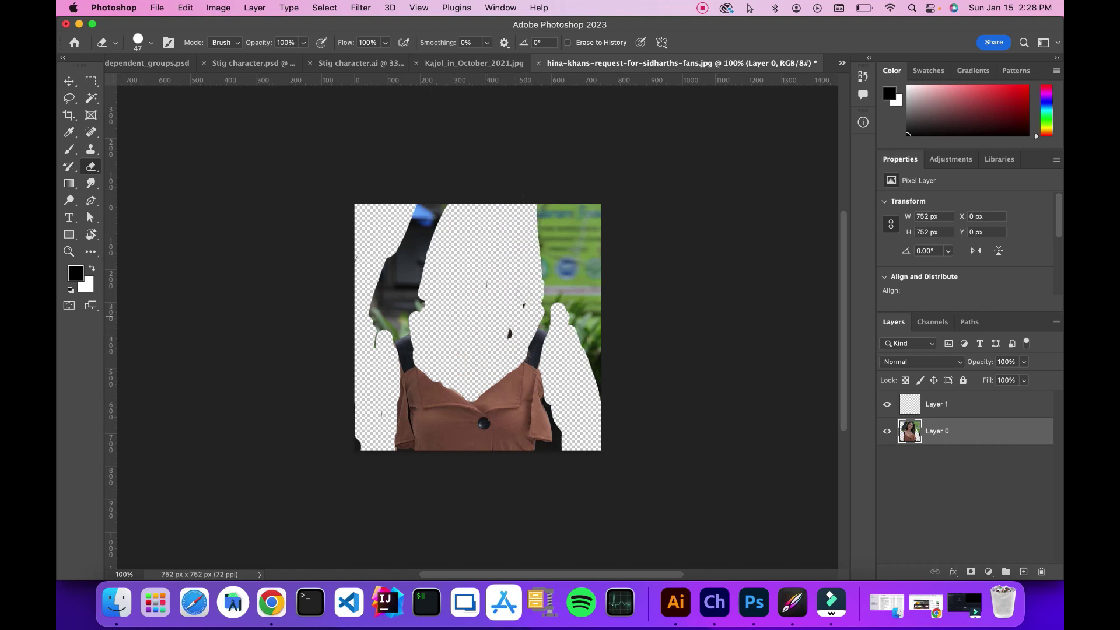
pyautogui.click(90, 99)
pyautogui.click(483, 423)
pyautogui.click(478, 445)
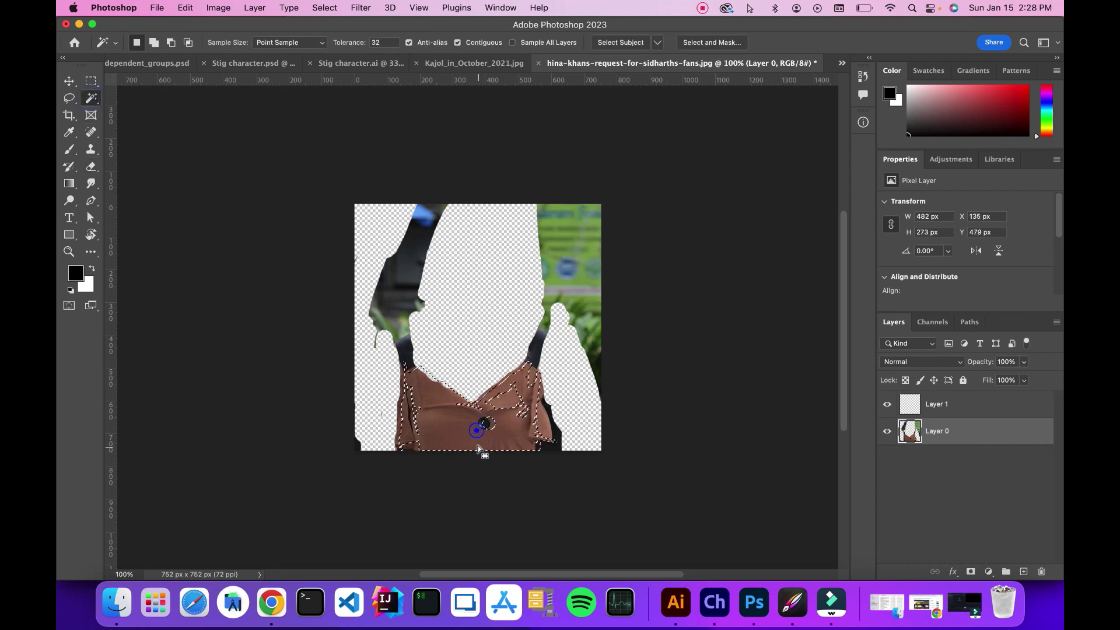
pyautogui.press('super+d')
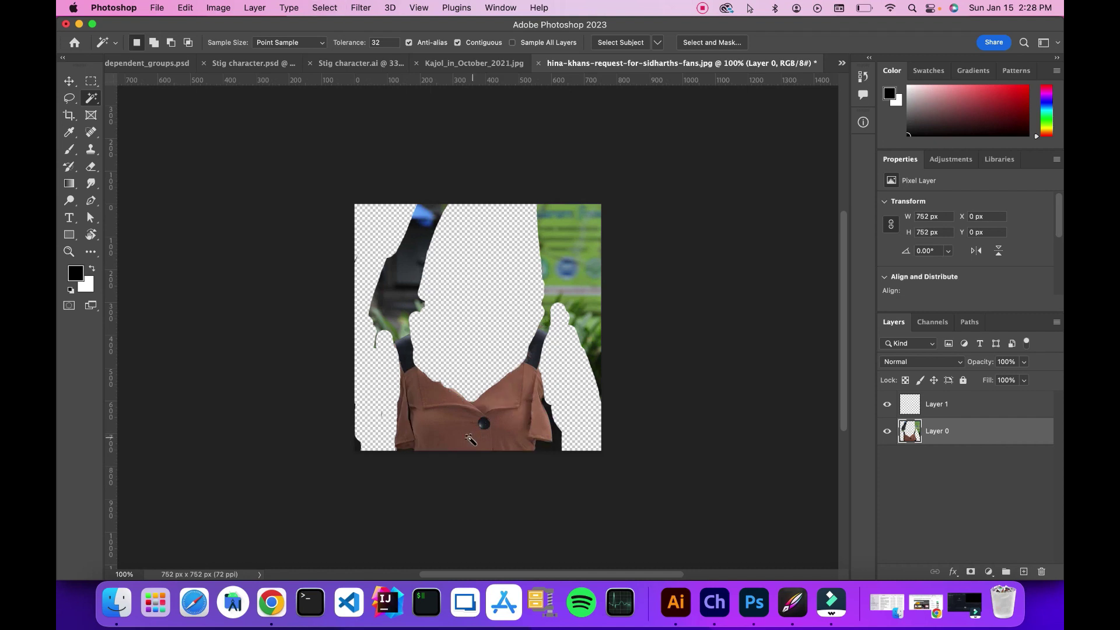
# Step: Select the brown dress fabric with the Magic Wand at tolerance 32, adding its separate areas to one selection
pyautogui.keyDown('shift'); pyautogui.click(504, 396); pyautogui.keyUp('shift')
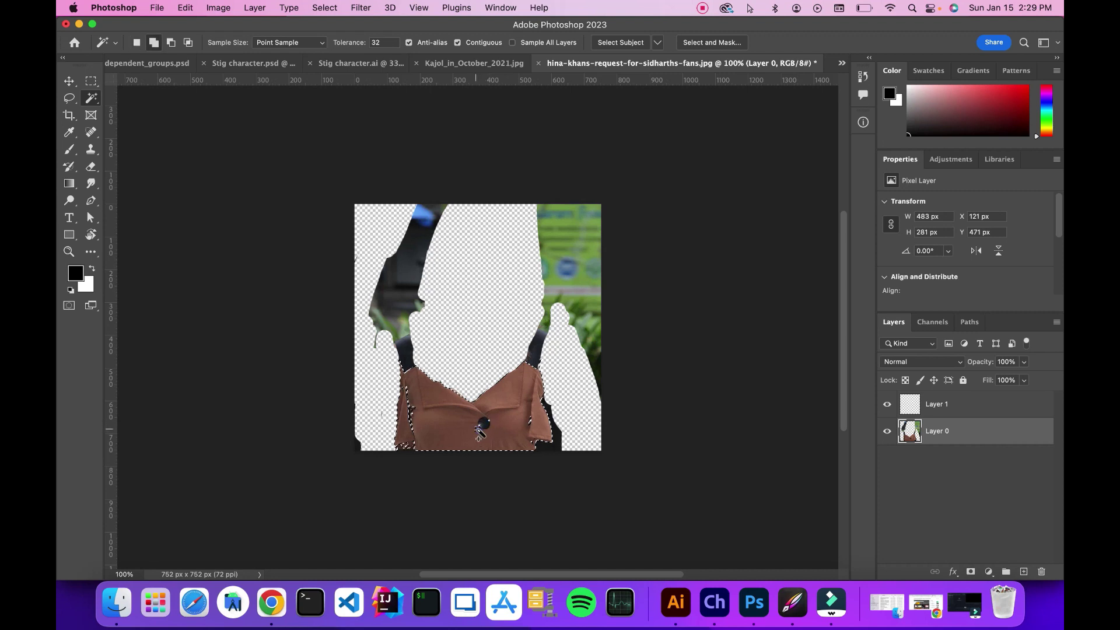
pyautogui.click(479, 426)
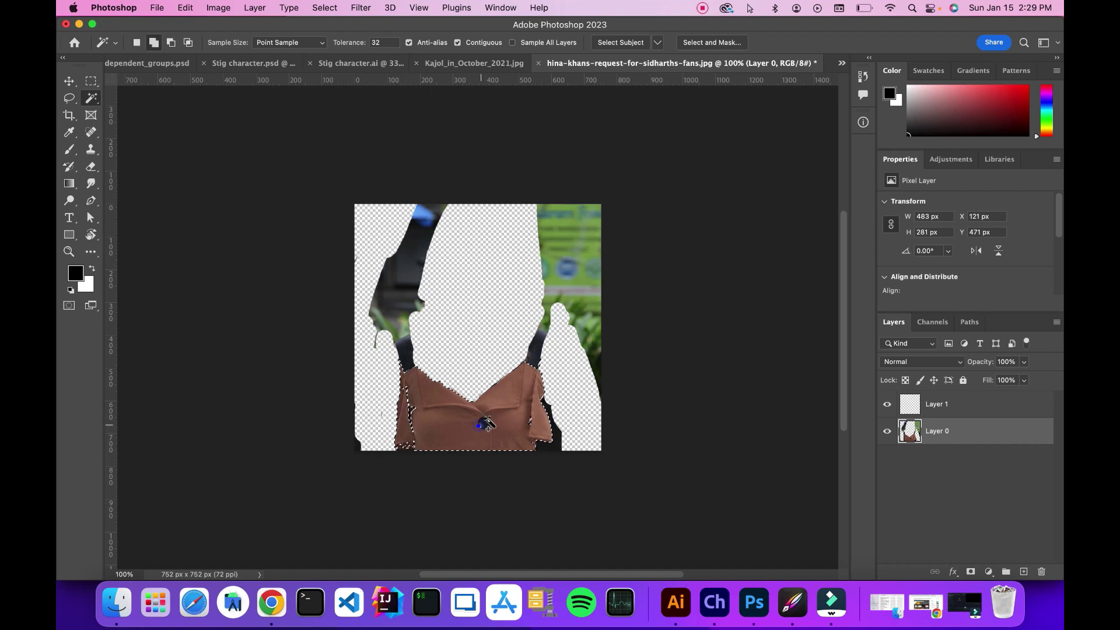
pyautogui.click(415, 402)
pyautogui.click(418, 416)
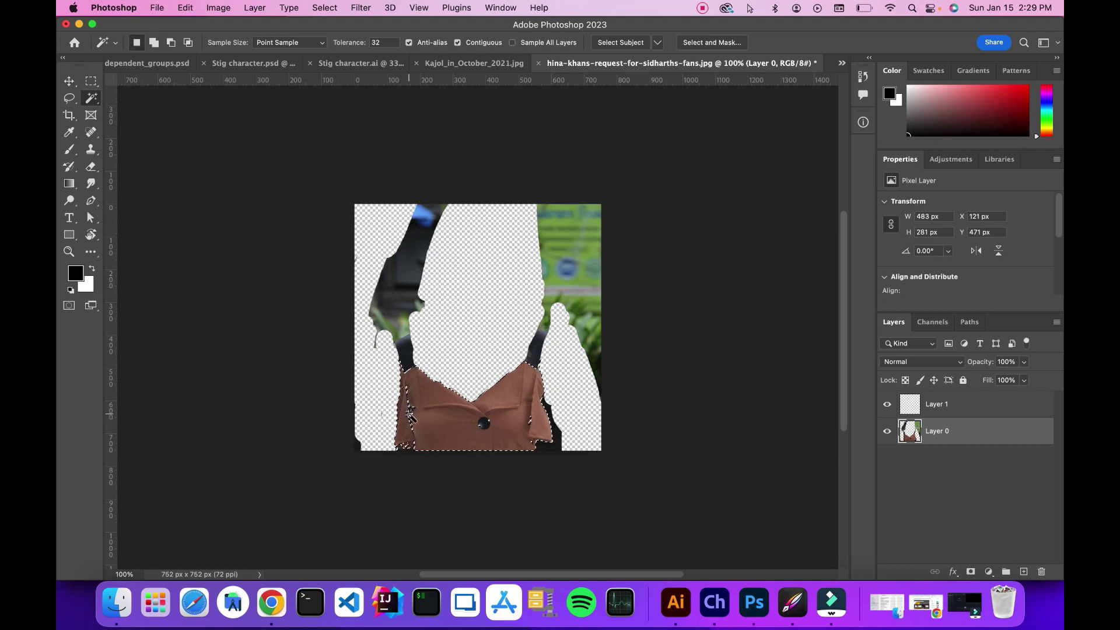
pyautogui.keyDown('shift'); pyautogui.click(408, 413); pyautogui.keyUp('shift')
# Step: Add the black shoulder straps, the button and the missed folds and edges to the dress selection with the Lasso
pyautogui.click(65, 102)
pyautogui.press('shift')
pyautogui.moveTo(415, 369); pyautogui.dragTo(413, 353)
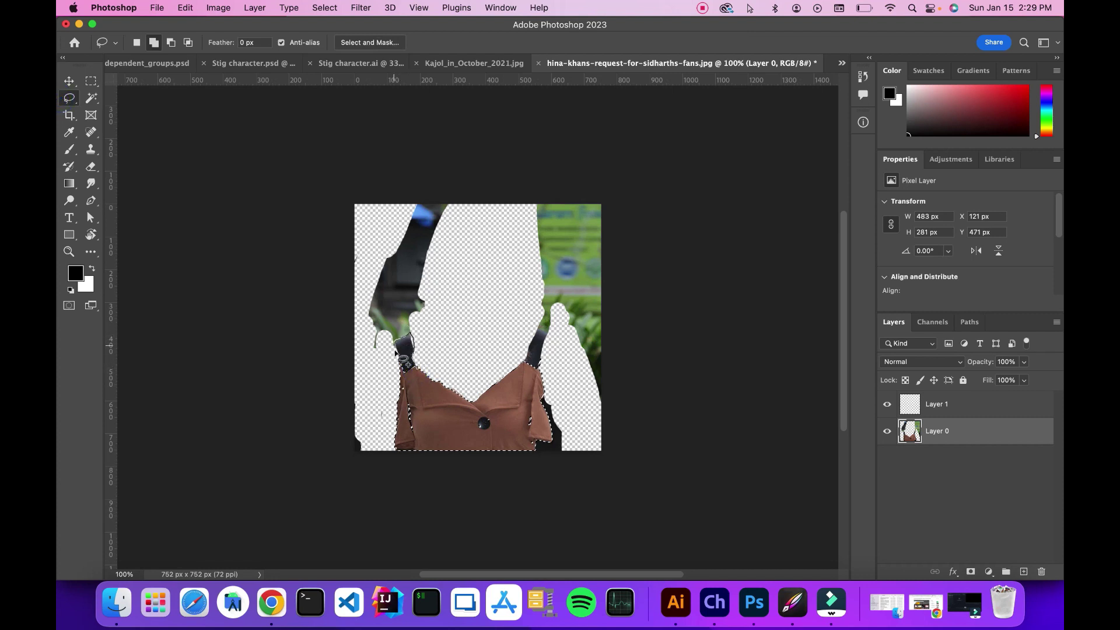
pyautogui.moveTo(408, 400)
pyautogui.mouseDown()
pyautogui.moveTo(416, 434)
pyautogui.moveTo(427, 410)
pyautogui.moveTo(427, 381)
pyautogui.mouseUp()
pyautogui.moveTo(519, 367); pyautogui.dragTo(536, 337)
pyautogui.moveTo(546, 398)
pyautogui.mouseDown()
pyautogui.moveTo(513, 392)
pyautogui.moveTo(533, 401)
pyautogui.moveTo(493, 409)
pyautogui.moveTo(525, 452)
pyautogui.mouseUp()
pyautogui.moveTo(483, 419)
pyautogui.mouseDown()
pyautogui.moveTo(538, 428)
pyautogui.moveTo(532, 447)
pyautogui.moveTo(532, 412)
pyautogui.mouseUp()
pyautogui.moveTo(403, 414)
pyautogui.mouseDown()
pyautogui.moveTo(405, 435)
pyautogui.moveTo(431, 397)
pyautogui.moveTo(450, 449)
pyautogui.mouseUp()
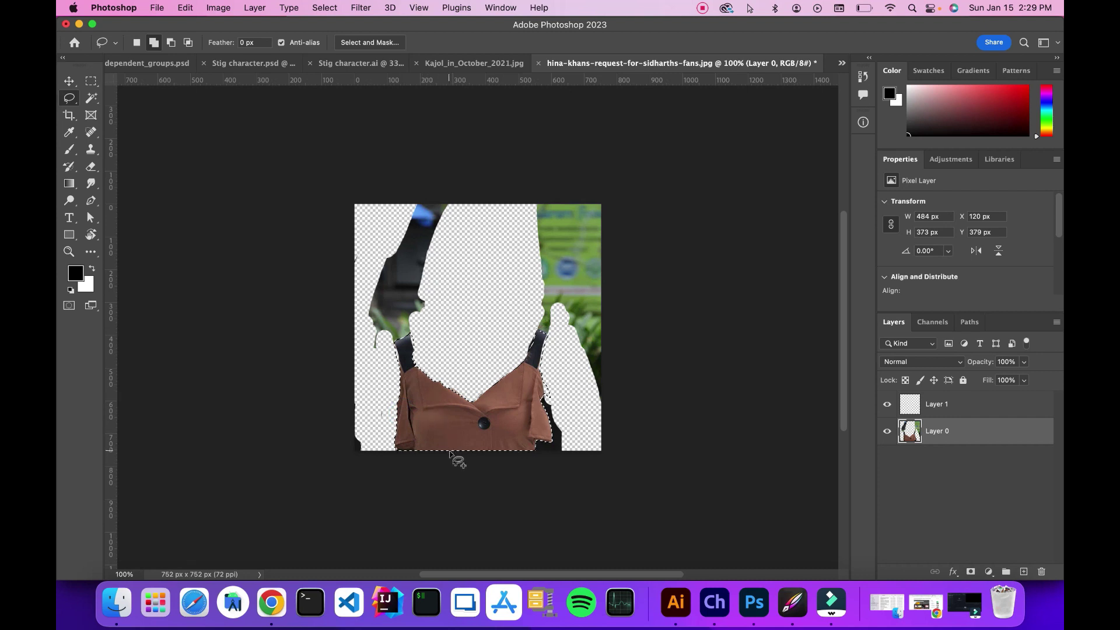
# Step: Cut the selected dress onto its own layer and delete Layer 0 with the photo remains
pyautogui.press('super+x')
pyautogui.press('super+v')
pyautogui.click(939, 456)
pyautogui.press('Delete')
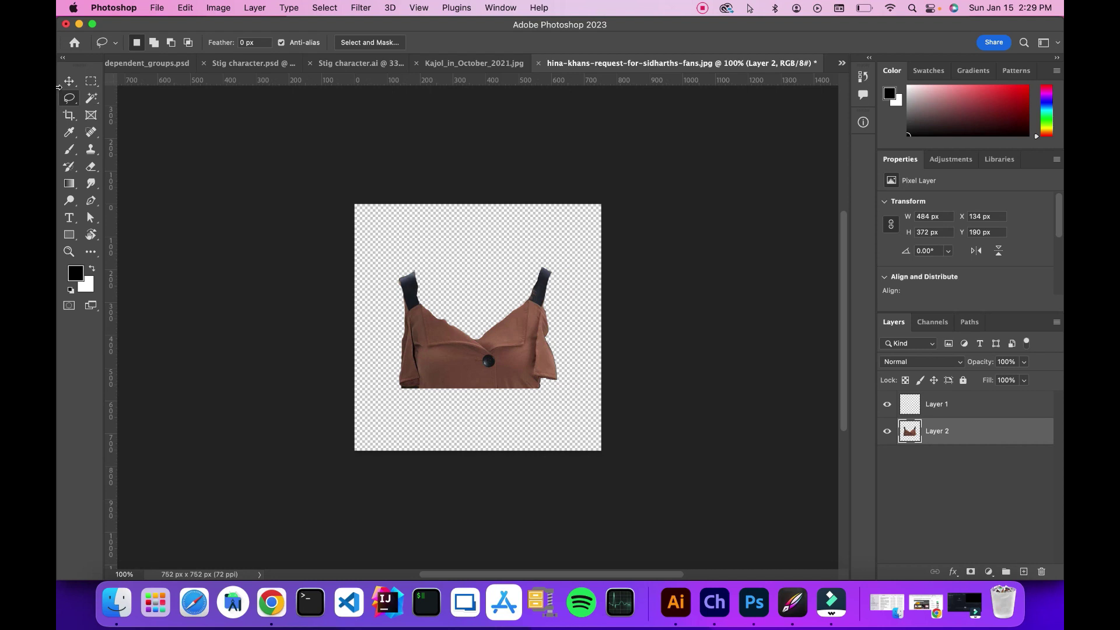
# Step: Copy the cut-out dress from Photoshop onto the Elsa artboard in Vectornator and minimize Photoshop
pyautogui.click(70, 82)
pyautogui.click(491, 339)
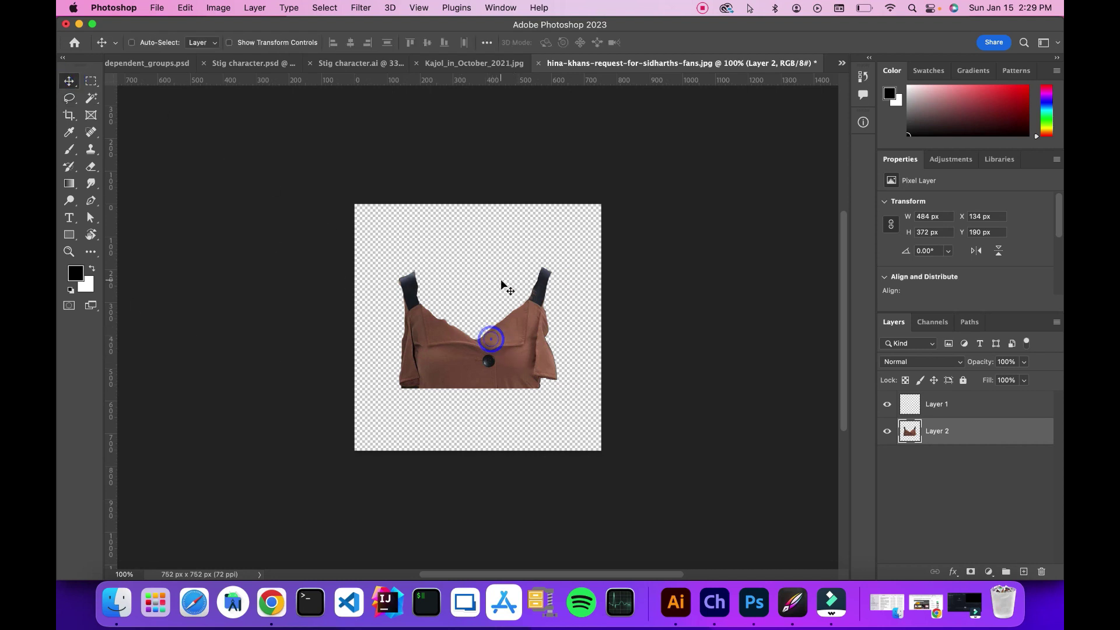
pyautogui.keyDown('super'); pyautogui.click(499, 362); pyautogui.keyUp('super')
pyautogui.moveTo(59, 21); pyautogui.dragTo(605, 137)
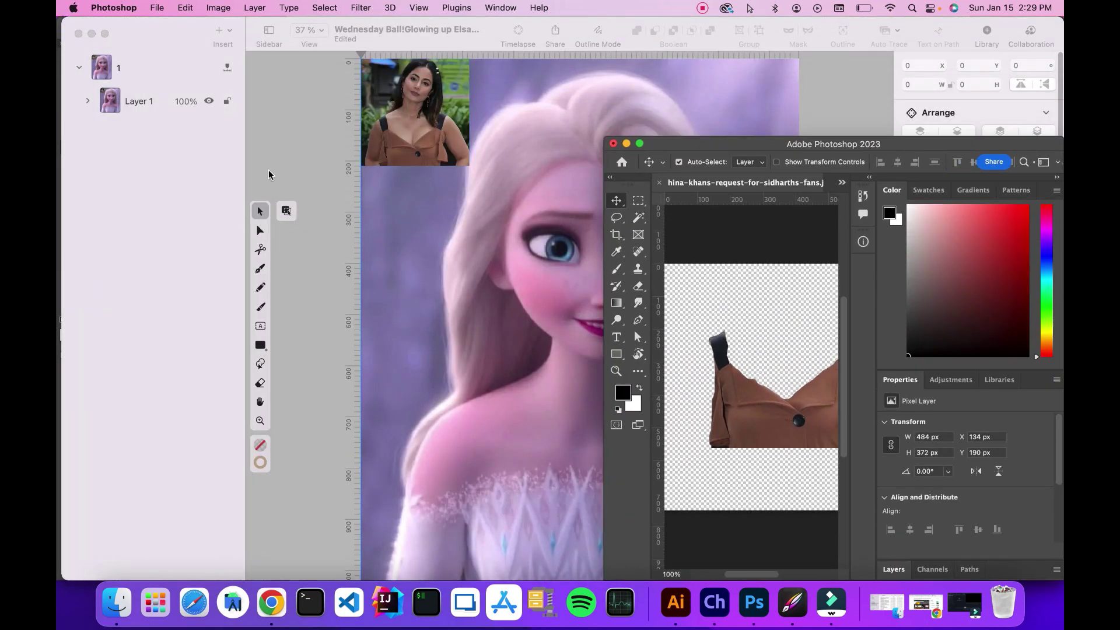
pyautogui.click(260, 210)
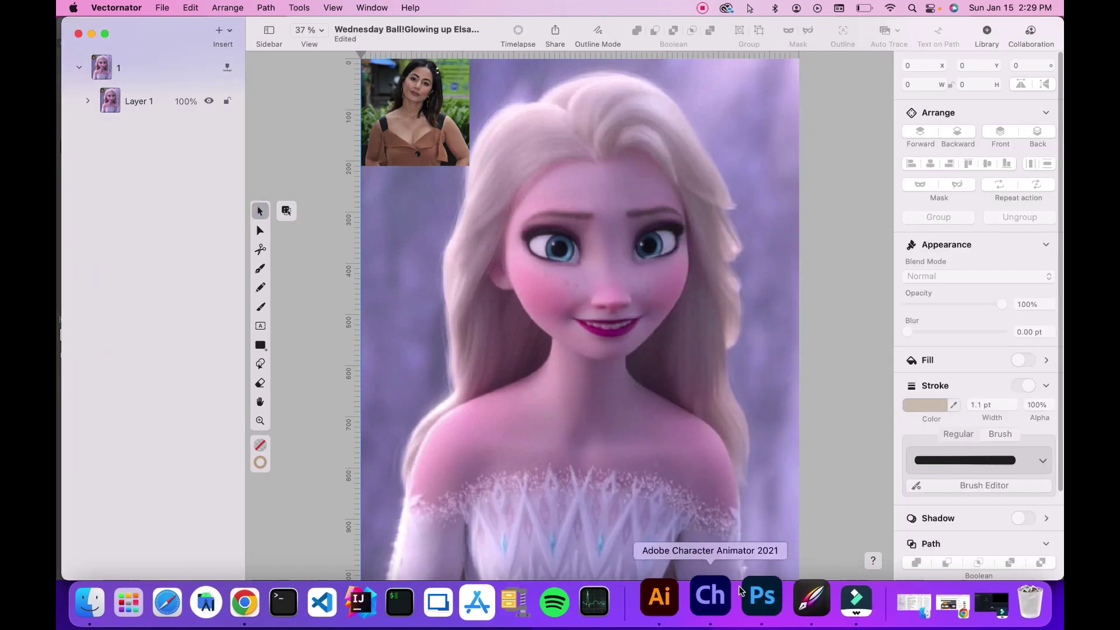
pyautogui.click(762, 596)
pyautogui.moveTo(762, 408); pyautogui.dragTo(488, 382)
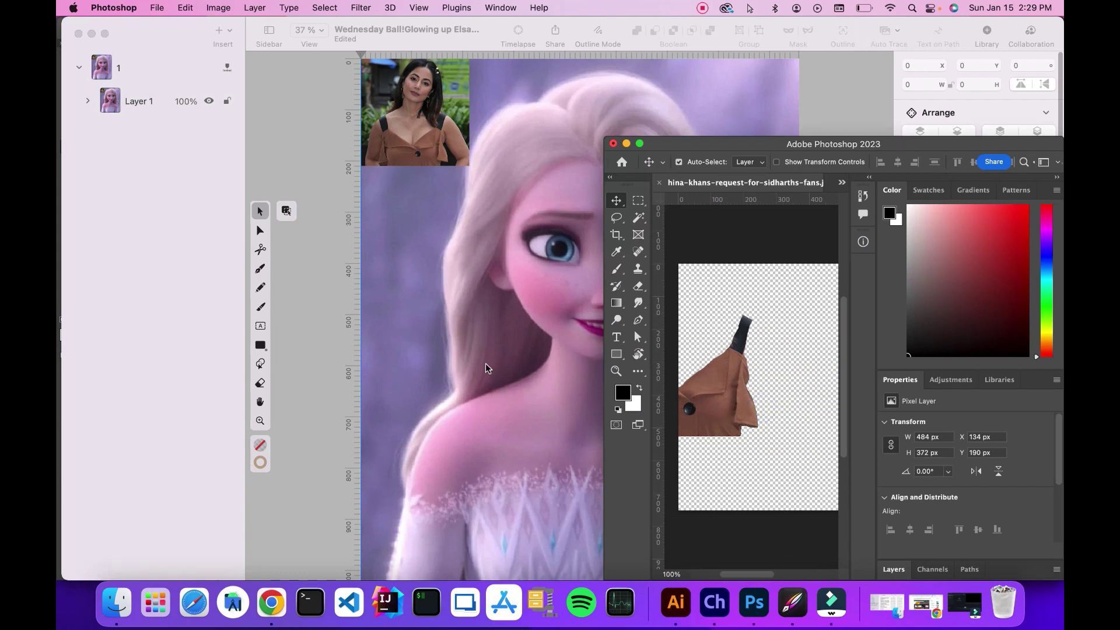
pyautogui.click(627, 143)
pyautogui.click(296, 505)
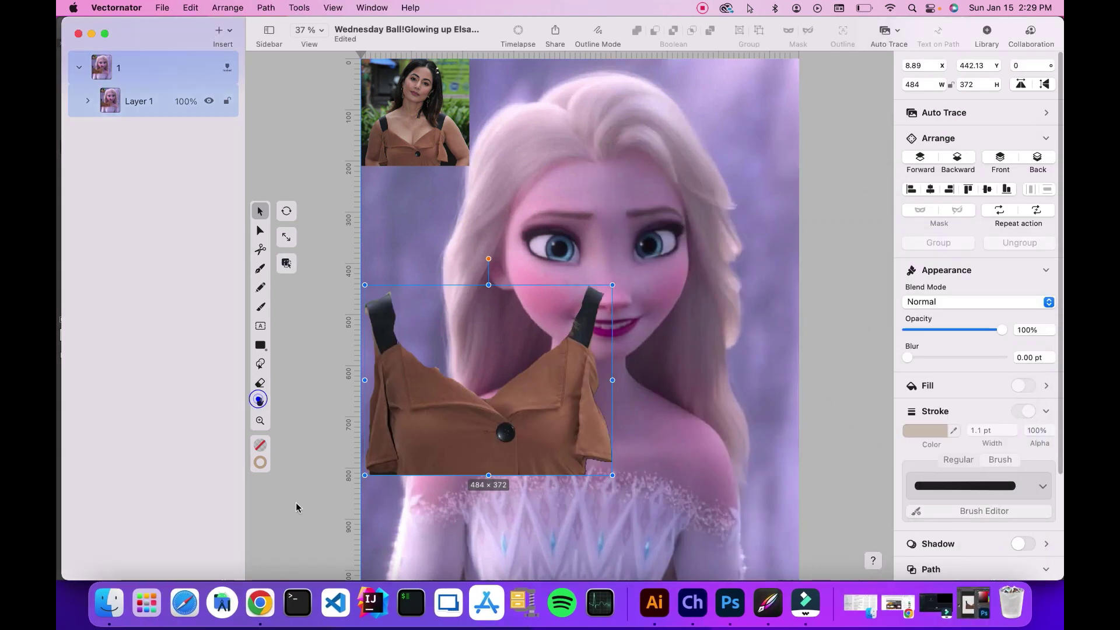
# Step: Move the cut-out dress down over Elsa's chest so the straps meet her shoulders
pyautogui.scroll(-5, 302, 429)
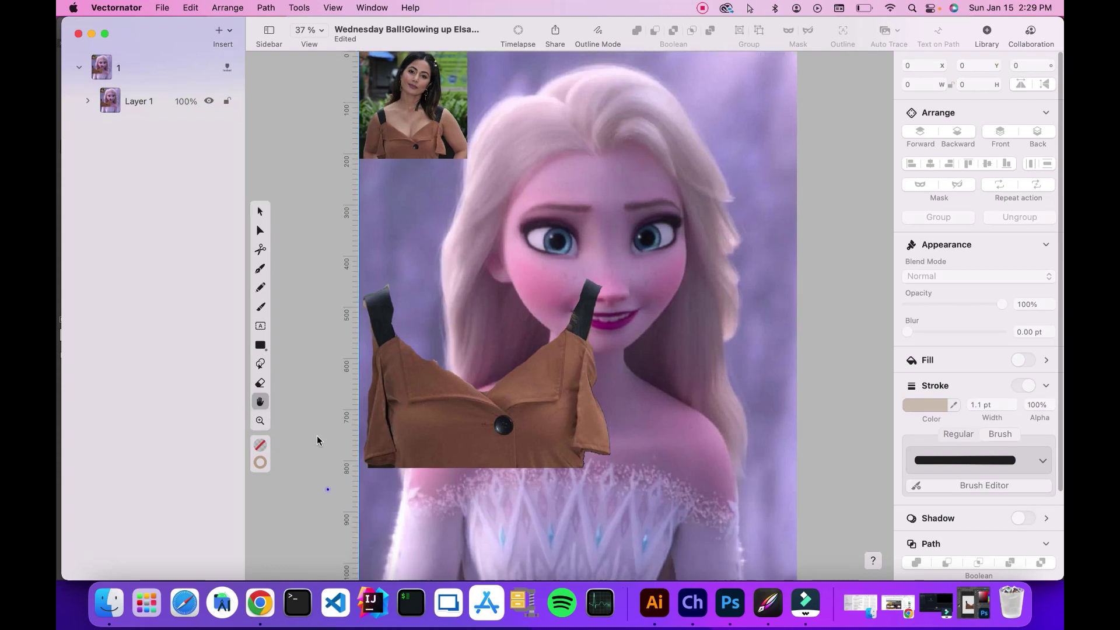
pyautogui.click(260, 211)
pyautogui.moveTo(503, 347); pyautogui.dragTo(573, 453)
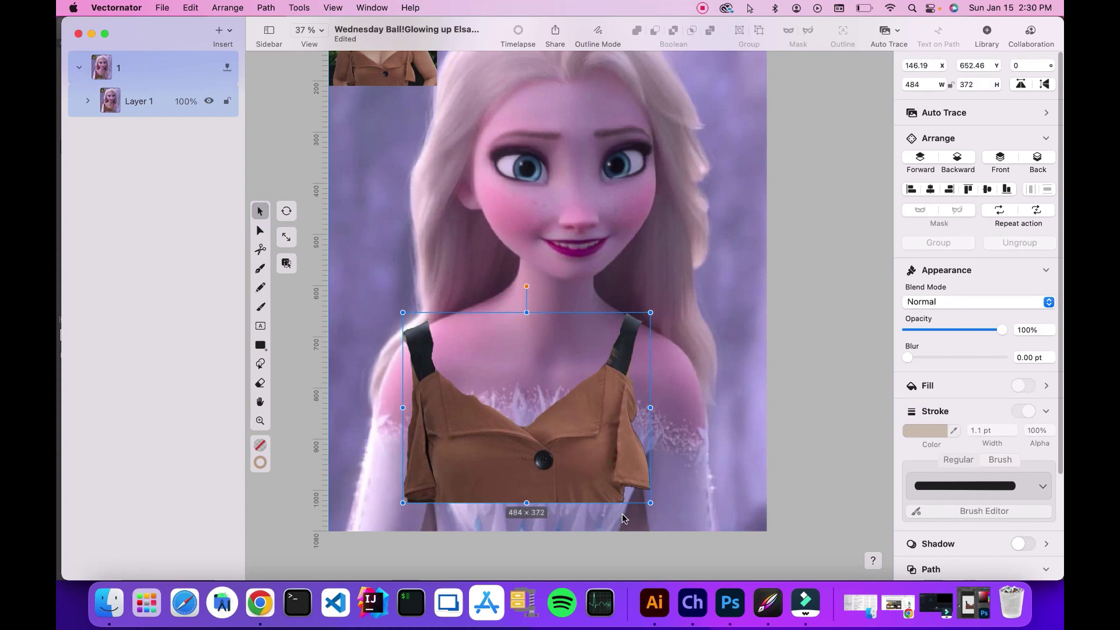
# Step: Resize the dress to about 520 × 437 to fit Elsa's shoulders and torso, and align it with the artboard's lower edge
pyautogui.moveTo(649, 503); pyautogui.dragTo(692, 531)
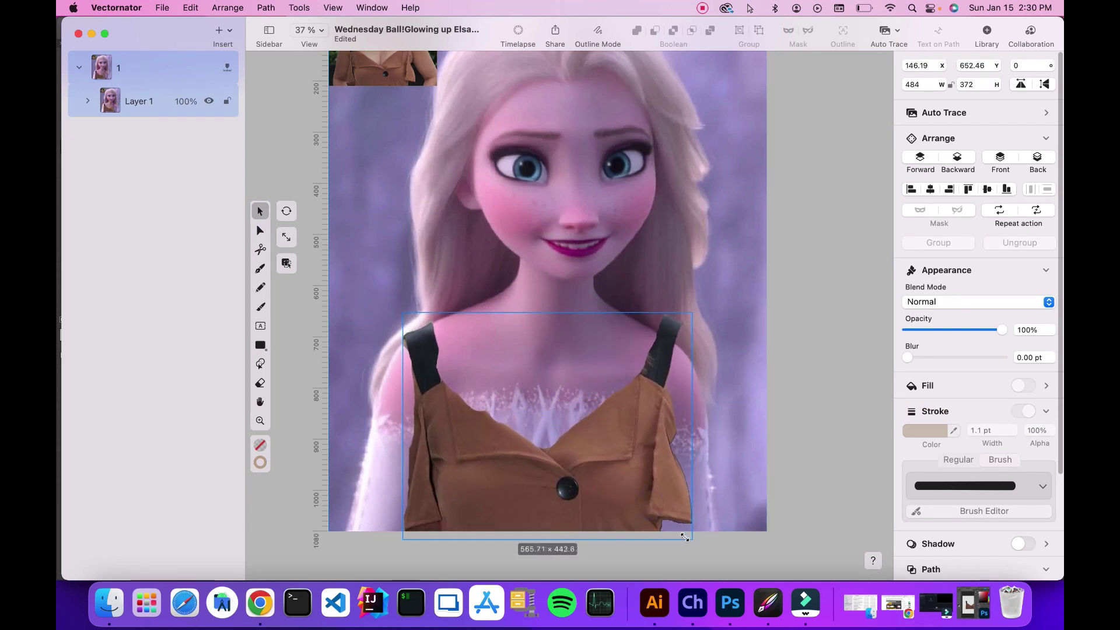
pyautogui.moveTo(699, 314); pyautogui.dragTo(665, 308)
pyautogui.moveTo(545, 506); pyautogui.dragTo(560, 505)
pyautogui.moveTo(680, 306); pyautogui.dragTo(670, 323)
pyautogui.moveTo(415, 321); pyautogui.dragTo(417, 307)
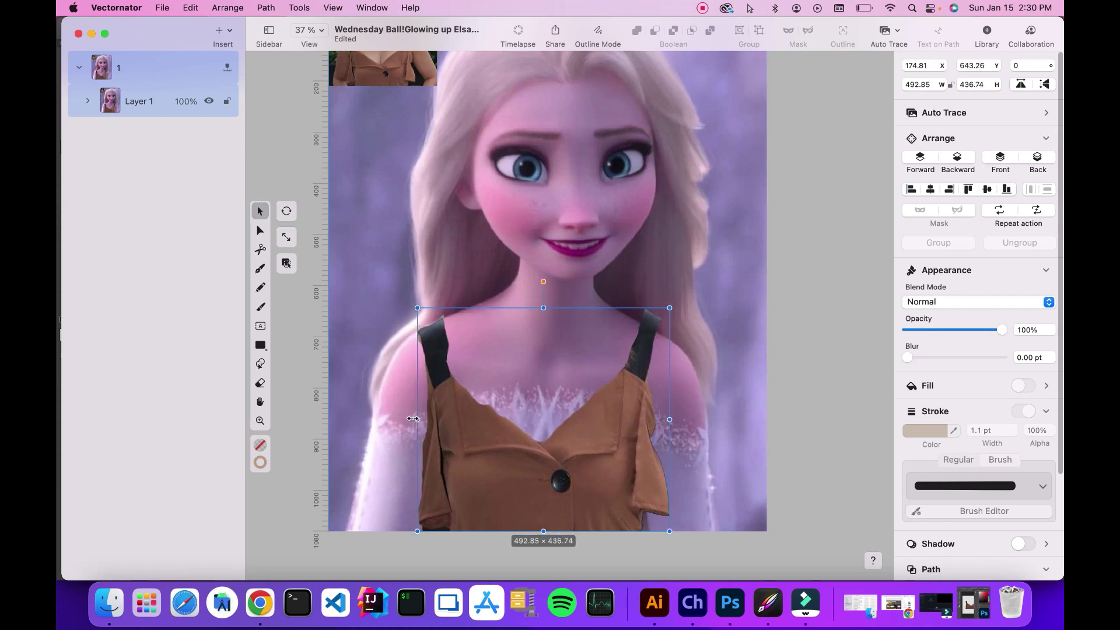
pyautogui.moveTo(415, 419); pyautogui.dragTo(401, 419)
pyautogui.moveTo(517, 475); pyautogui.dragTo(523, 474)
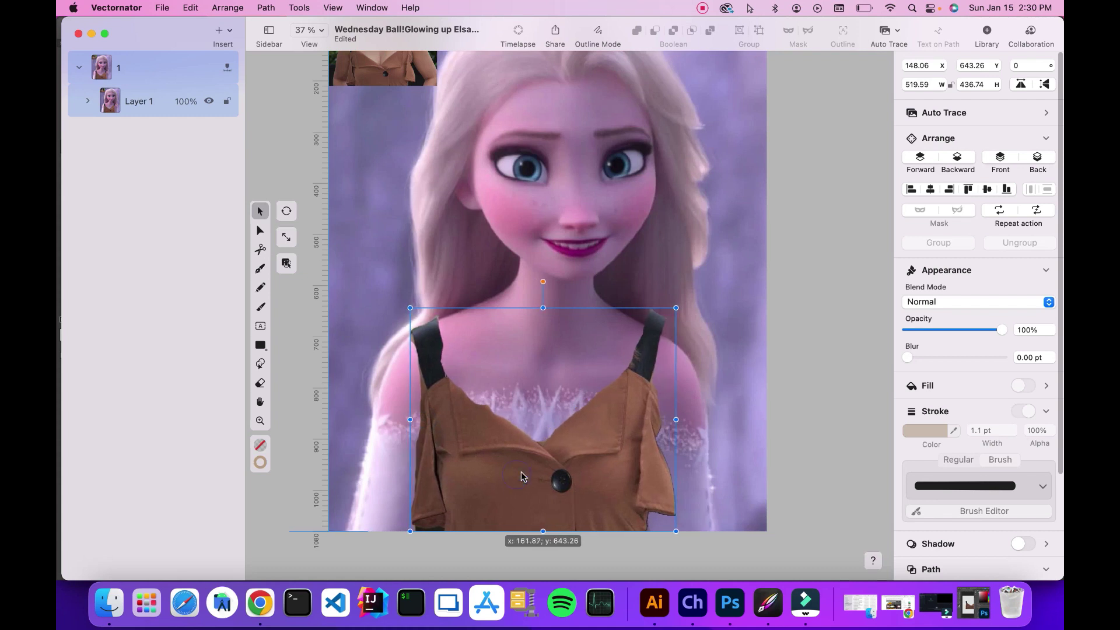
pyautogui.click(274, 180)
# Step: Add a new layer above Layer 1 and move the dress image into it
pyautogui.press('h')
pyautogui.moveTo(352, 267); pyautogui.dragTo(348, 325)
pyautogui.click(144, 103)
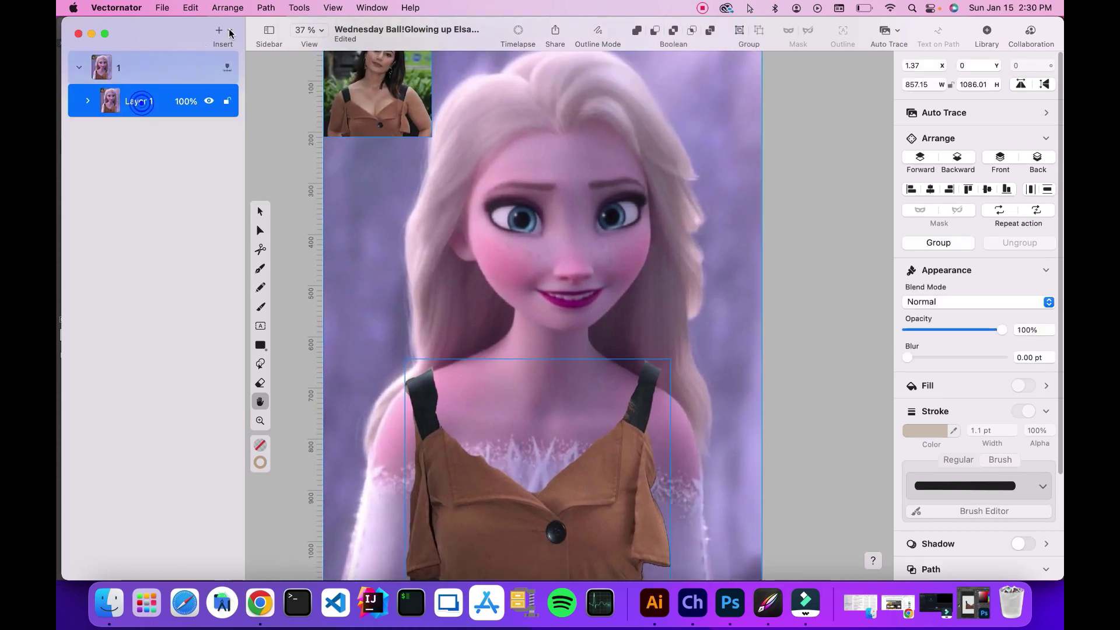
pyautogui.click(215, 31)
pyautogui.click(221, 51)
pyautogui.click(83, 134)
pyautogui.moveTo(143, 168); pyautogui.dragTo(140, 102)
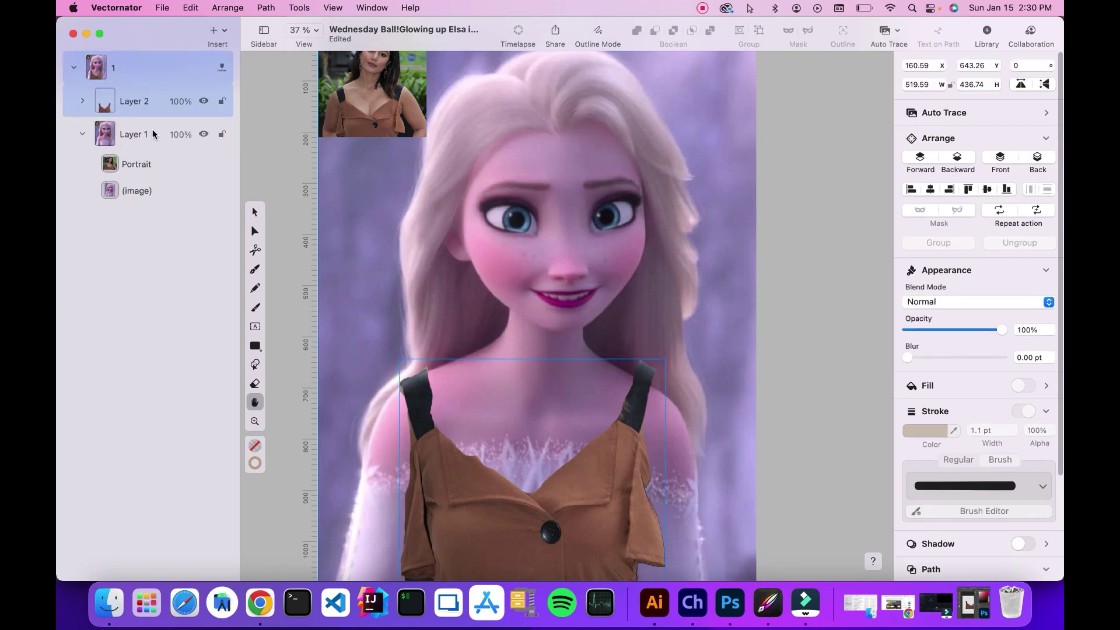
# Step: Collapse Layer 1 and insert an empty layer between it and the dress layer
pyautogui.click(82, 133)
pyautogui.click(123, 135)
pyautogui.click(217, 30)
pyautogui.click(226, 50)
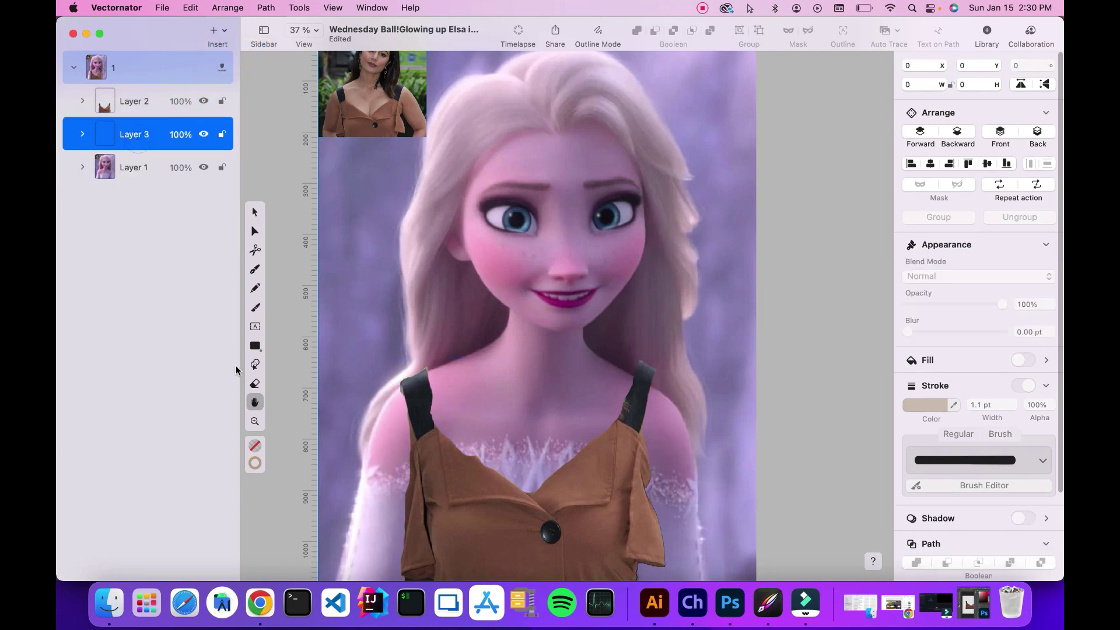
# Step: Brush over the outer half of the picture's left sleeve in sampled light skin pink, 9.1 pt wide with about 8 pt blur
pyautogui.moveTo(362, 455); pyautogui.dragTo(372, 422)
pyautogui.click(255, 308)
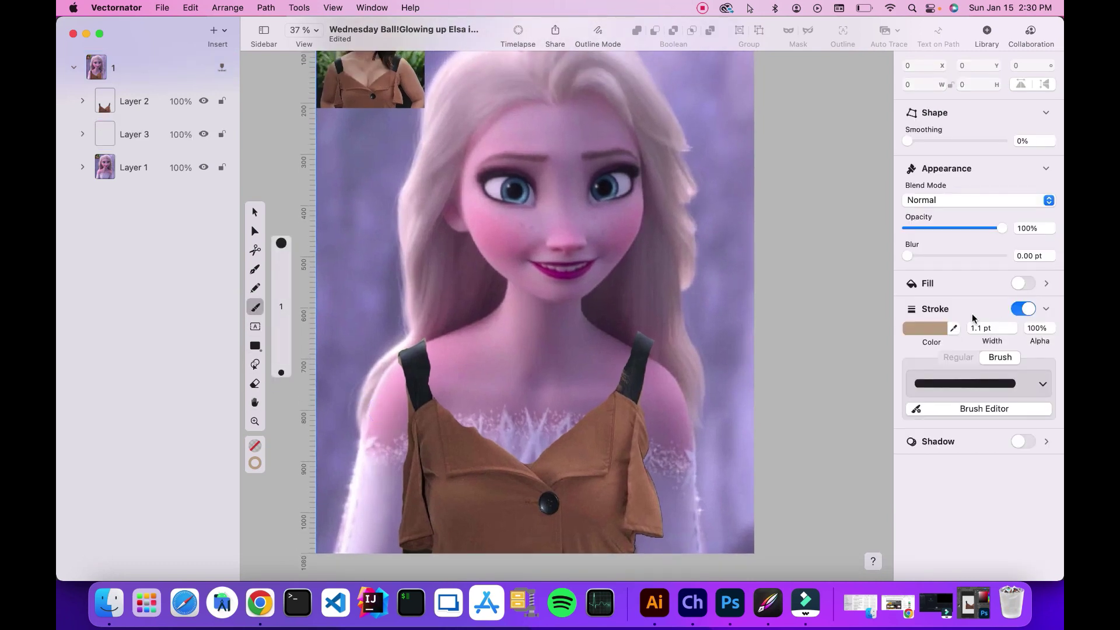
pyautogui.click(954, 328)
pyautogui.click(377, 408)
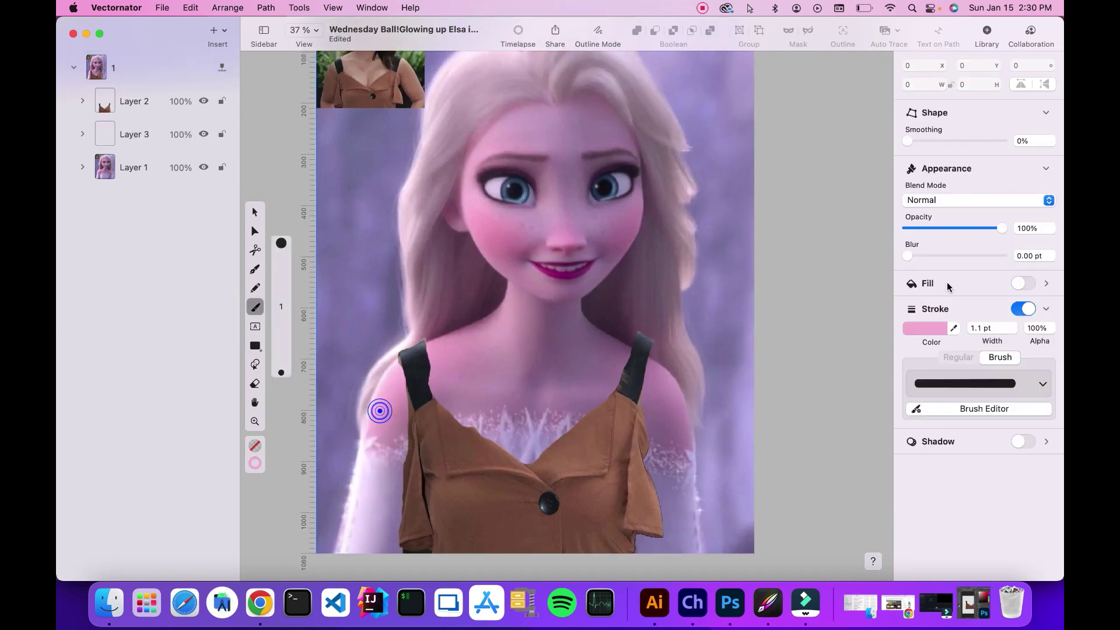
pyautogui.click(912, 256)
pyautogui.moveTo(913, 256); pyautogui.dragTo(922, 256)
pyautogui.scroll(8, 1013, 328)
pyautogui.moveTo(380, 418)
pyautogui.mouseDown()
pyautogui.moveTo(358, 528)
pyautogui.moveTo(385, 413)
pyautogui.moveTo(351, 555)
pyautogui.moveTo(369, 437)
pyautogui.moveTo(350, 524)
pyautogui.mouseUp()
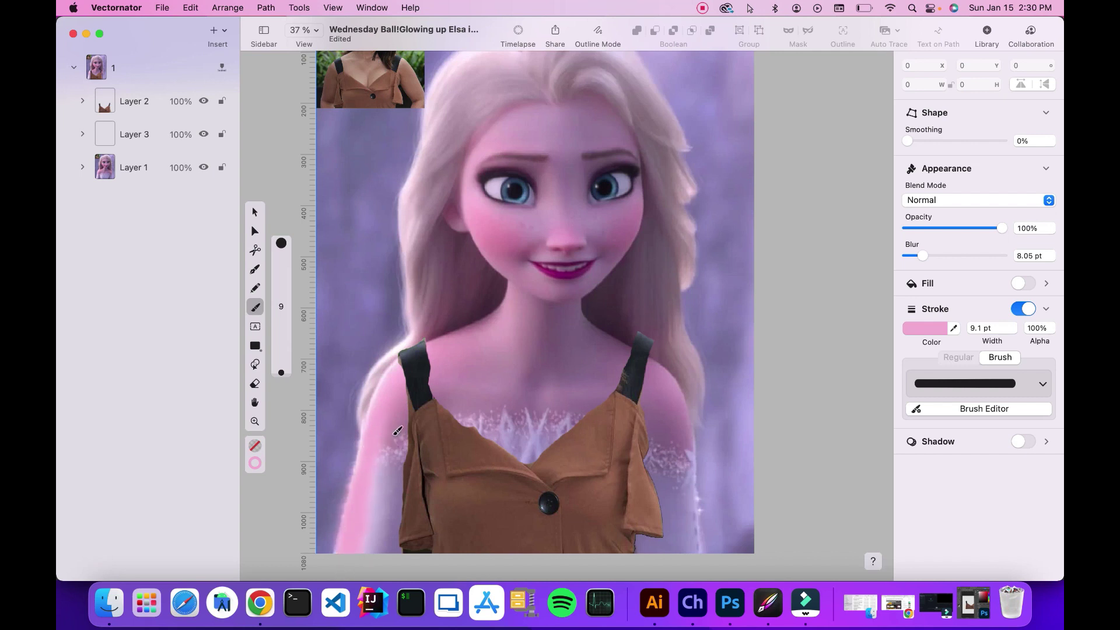
# Step: Cover the inner part of the left sleeve with a darker pink sampled beside the dress, using 15.75 pt blur
pyautogui.click(954, 328)
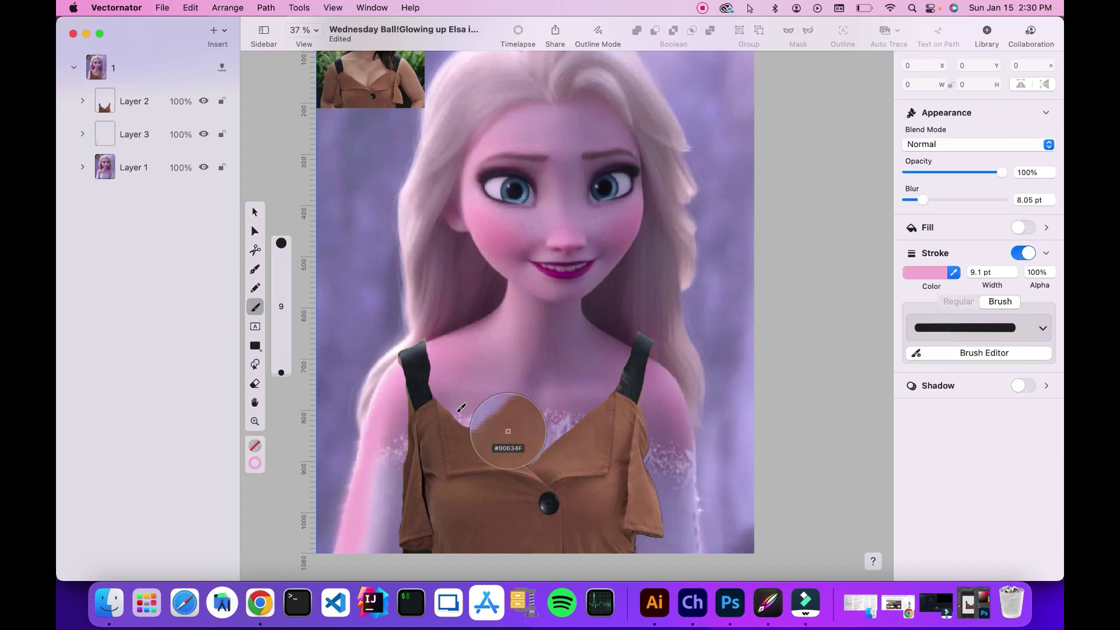
pyautogui.click(395, 425)
pyautogui.moveTo(922, 256); pyautogui.dragTo(937, 257)
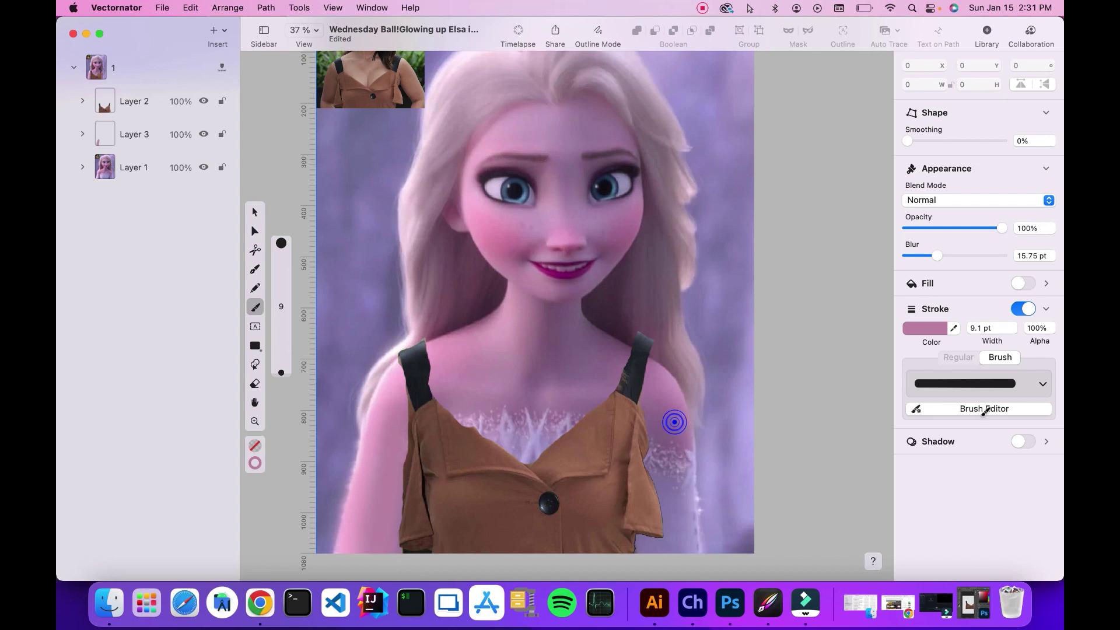
# Step: Paint over the picture's right sleeve with mauve sampled from that upper arm, reducing the blur to 5.93 pt
pyautogui.click(954, 328)
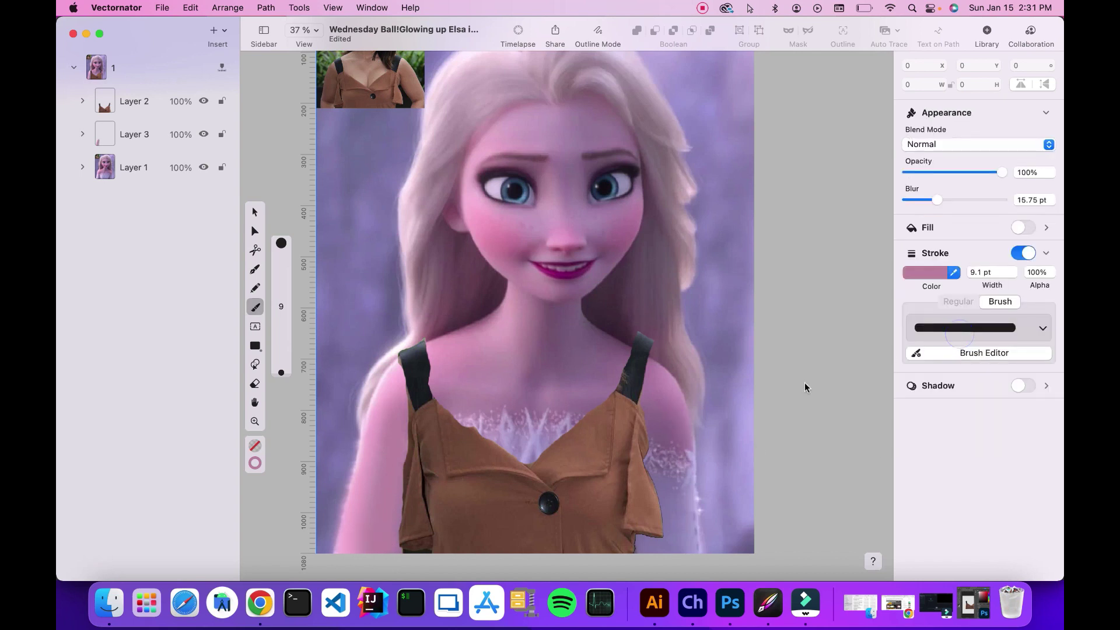
pyautogui.click(682, 418)
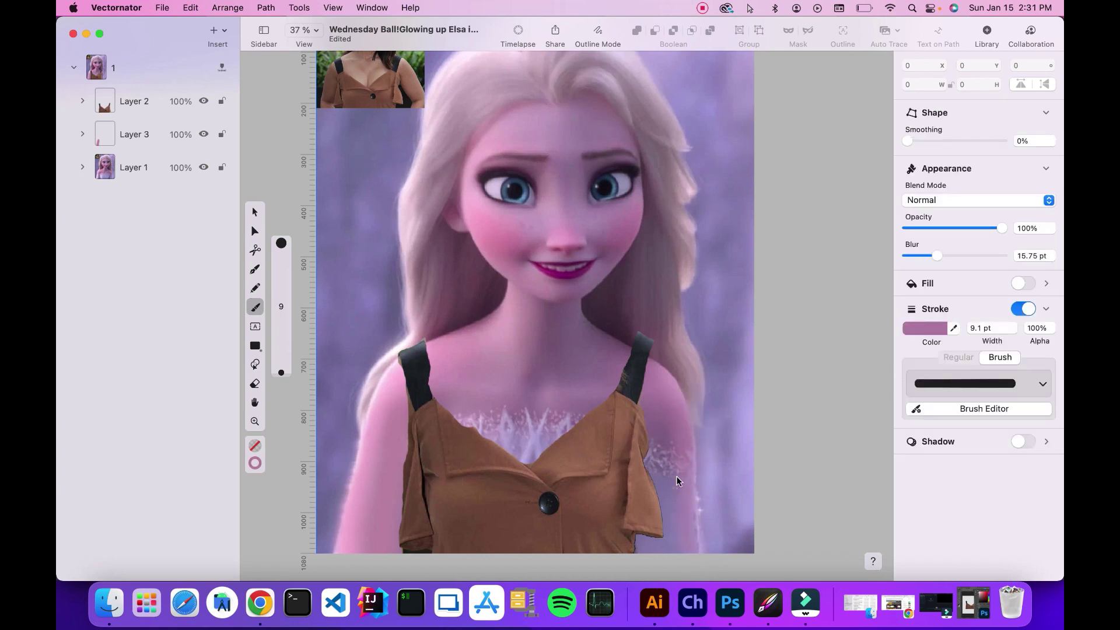
pyautogui.moveTo(924, 260); pyautogui.dragTo(916, 266)
pyautogui.moveTo(662, 446); pyautogui.dragTo(687, 500)
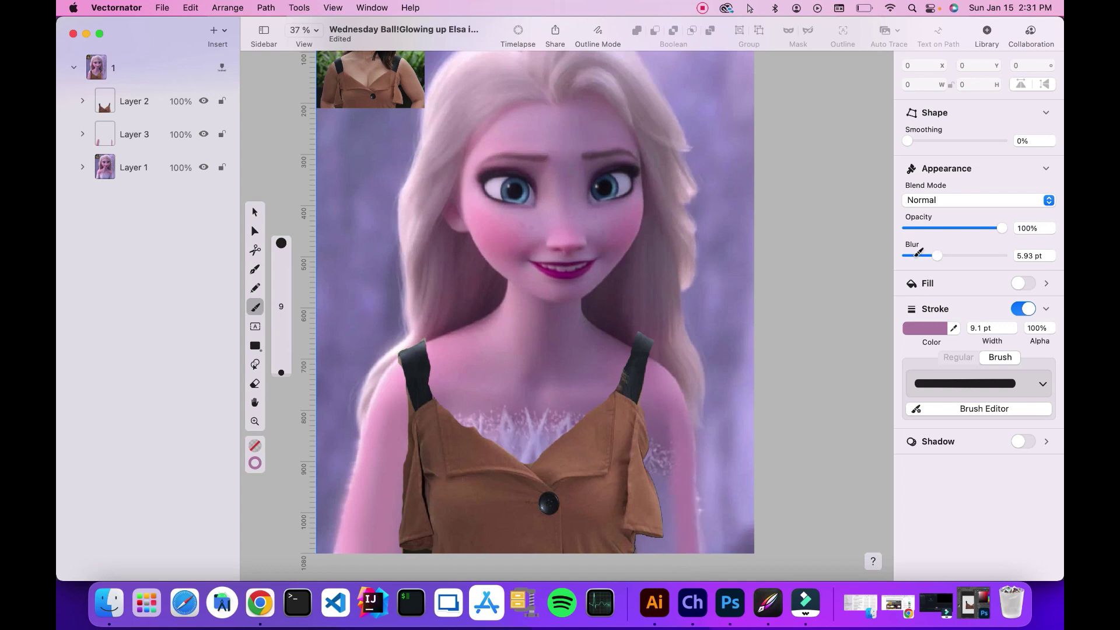
# Step: Cover the remaining sparkles beside the dress on the right arm with sampled dark purple, using 8.71 pt blur
pyautogui.moveTo(942, 260); pyautogui.dragTo(941, 261)
pyautogui.click(953, 328)
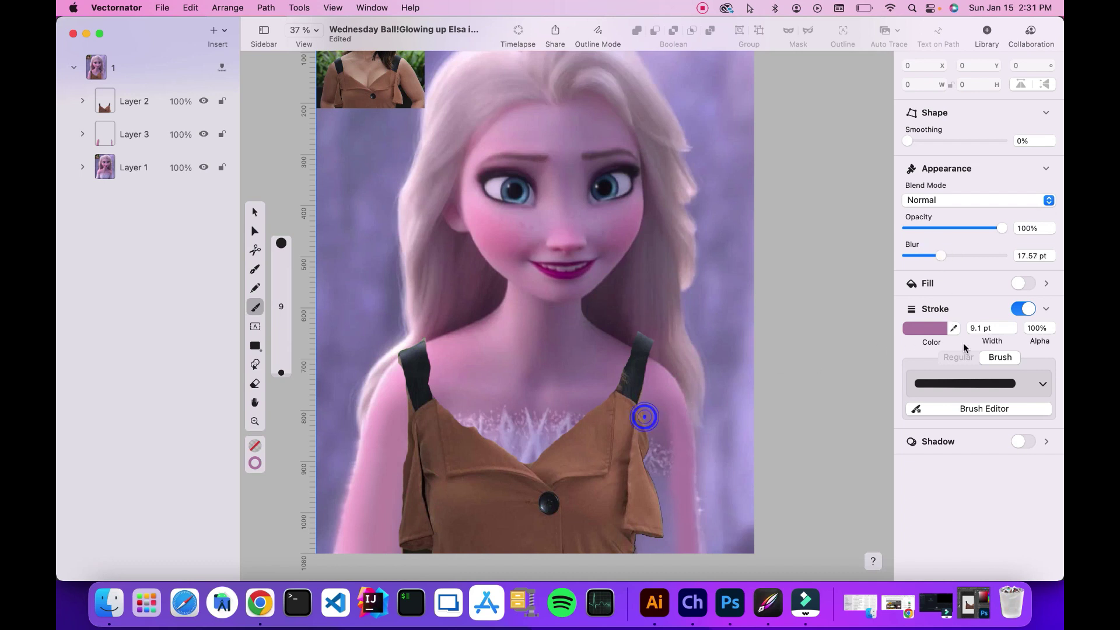
pyautogui.click(658, 429)
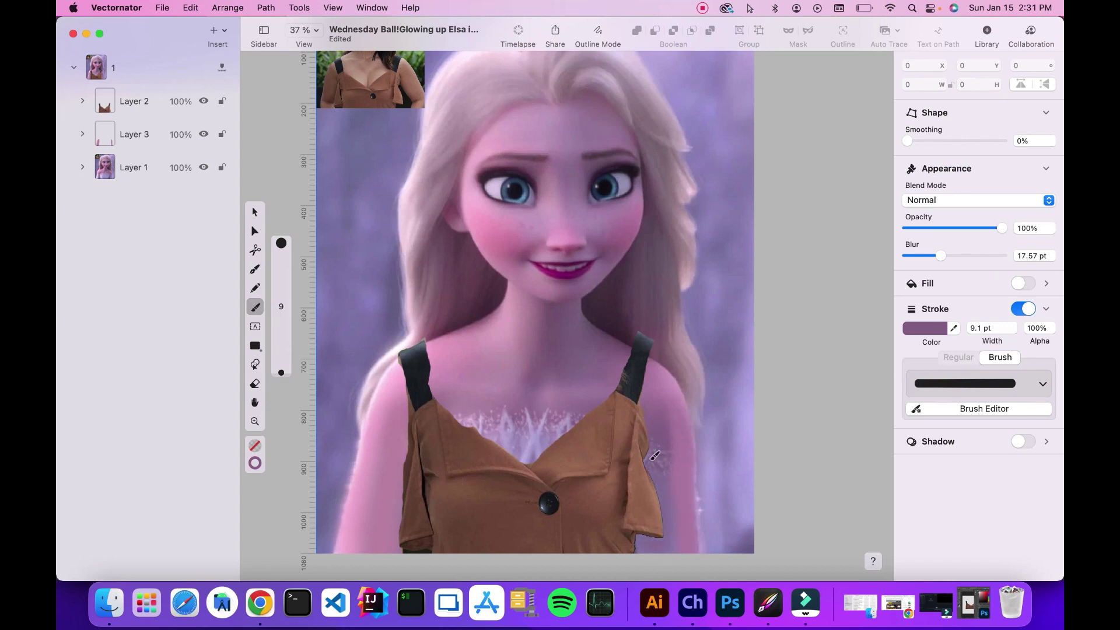
pyautogui.moveTo(926, 254); pyautogui.dragTo(920, 256)
pyautogui.moveTo(679, 500); pyautogui.dragTo(669, 503)
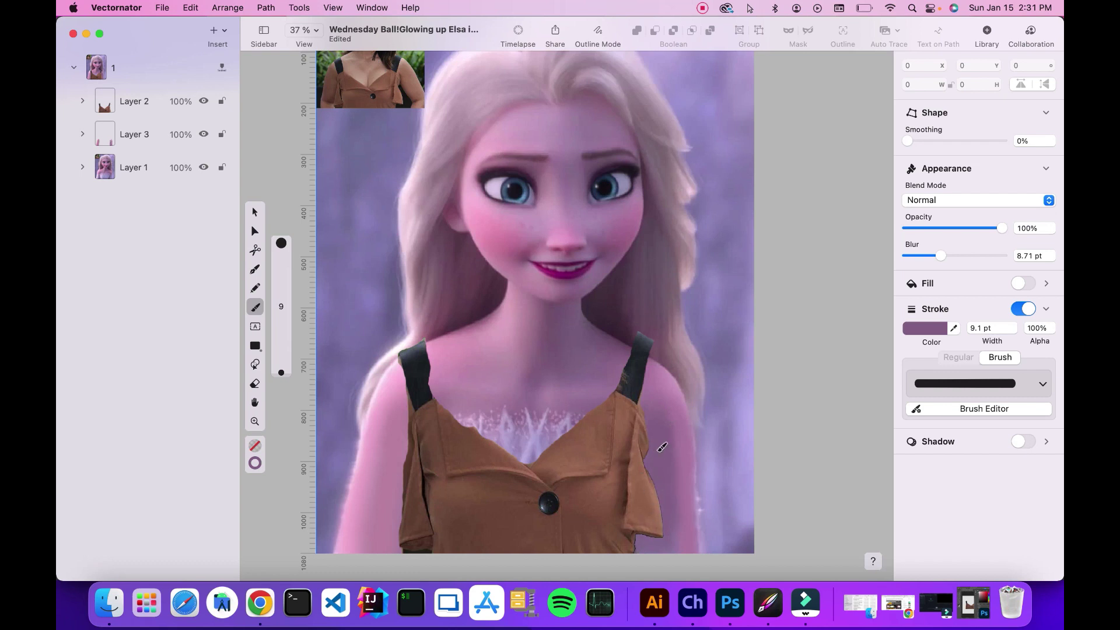
# Step: Paint over most of the white lace inside the neckline with sampled chest pink, widening the brush to 26.1 pt
pyautogui.click(954, 328)
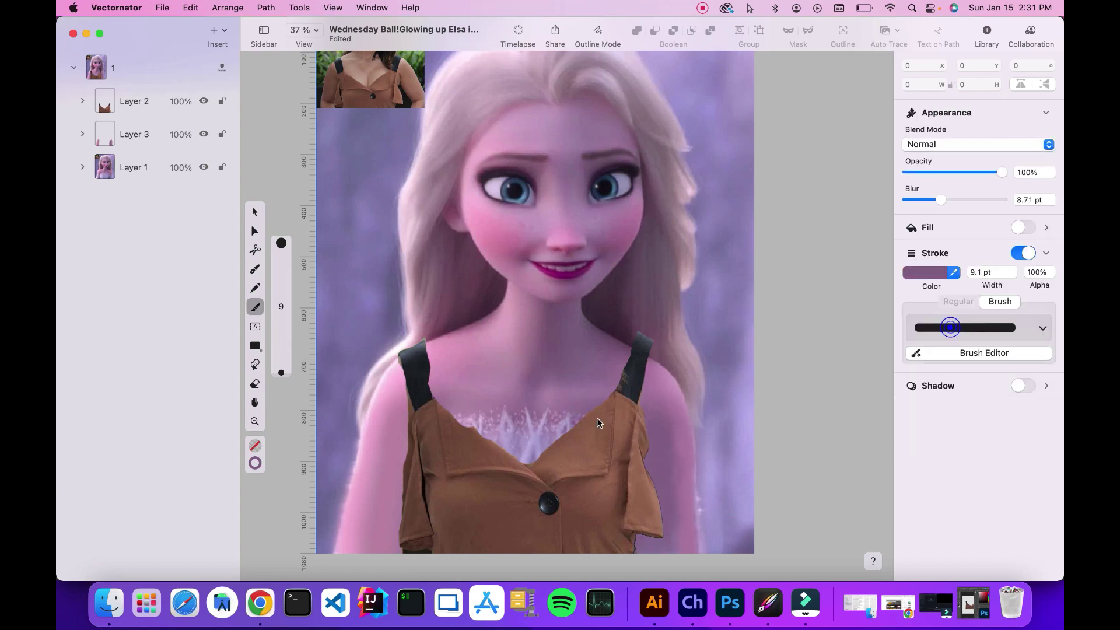
pyautogui.click(494, 404)
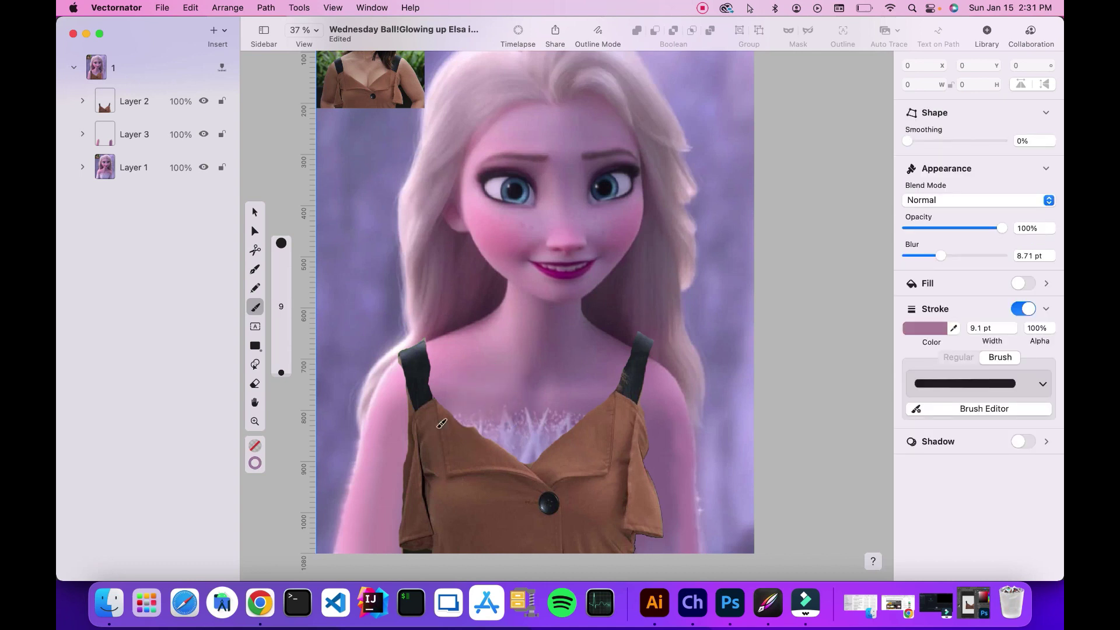
pyautogui.click(255, 422)
pyautogui.click(444, 455)
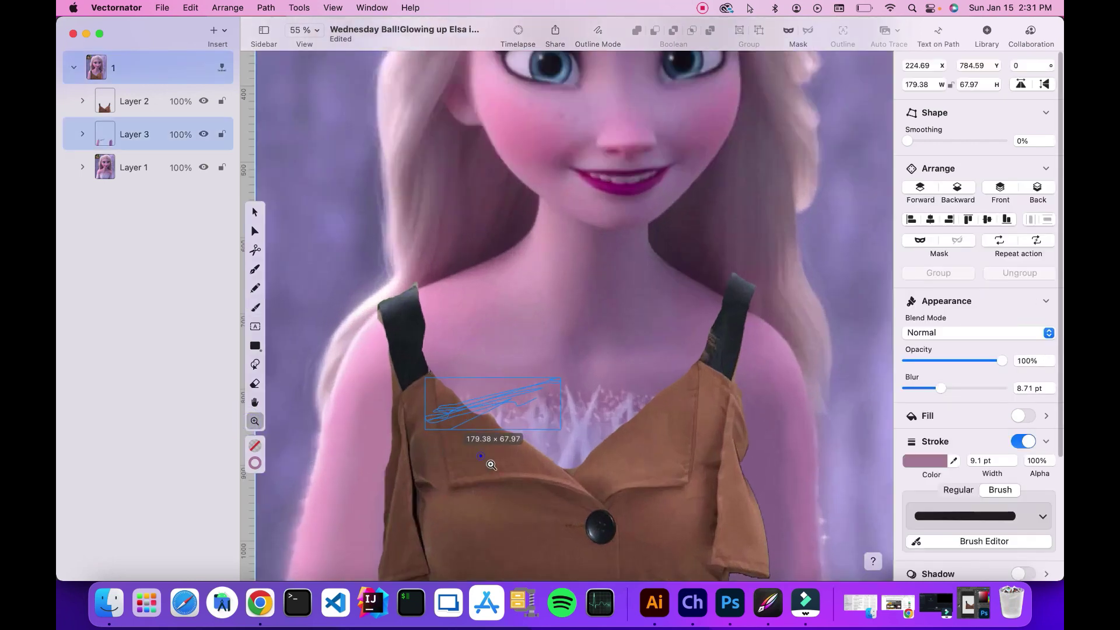
pyautogui.scroll(3, 690, 437)
pyautogui.press('b')
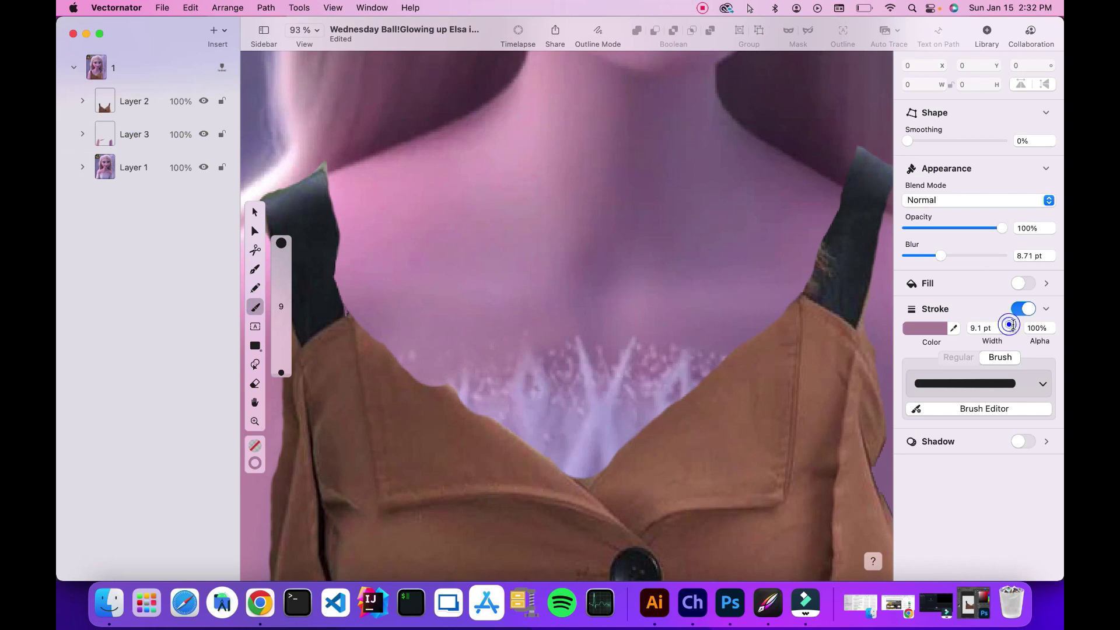
pyautogui.click(1012, 325)
pyautogui.click(1013, 325)
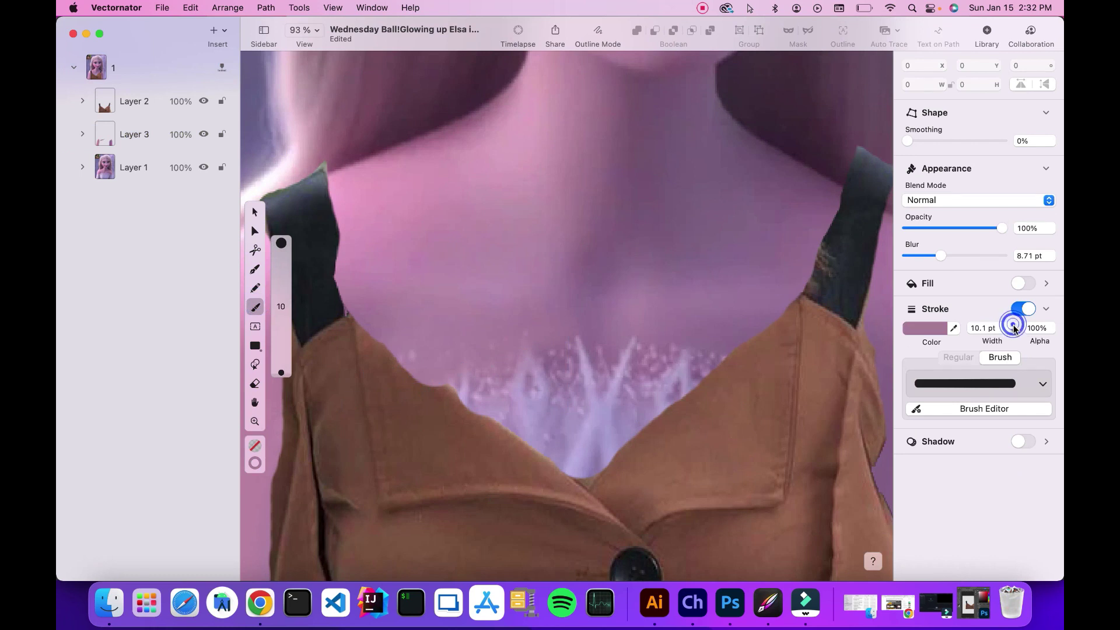
pyautogui.click(1013, 325)
pyautogui.click(1012, 325)
pyautogui.click(1013, 325)
pyautogui.click(1013, 325)
pyautogui.click(1013, 325)
pyautogui.click(1013, 325)
pyautogui.click(1013, 325)
pyautogui.moveTo(467, 377); pyautogui.dragTo(548, 373)
pyautogui.moveTo(440, 366)
pyautogui.mouseDown()
pyautogui.moveTo(470, 363)
pyautogui.moveTo(472, 403)
pyautogui.mouseUp()
pyautogui.moveTo(542, 346)
pyautogui.mouseDown()
pyautogui.moveTo(488, 471)
pyautogui.moveTo(504, 472)
pyautogui.moveTo(526, 430)
pyautogui.moveTo(561, 414)
pyautogui.moveTo(554, 505)
pyautogui.moveTo(758, 336)
pyautogui.mouseUp()
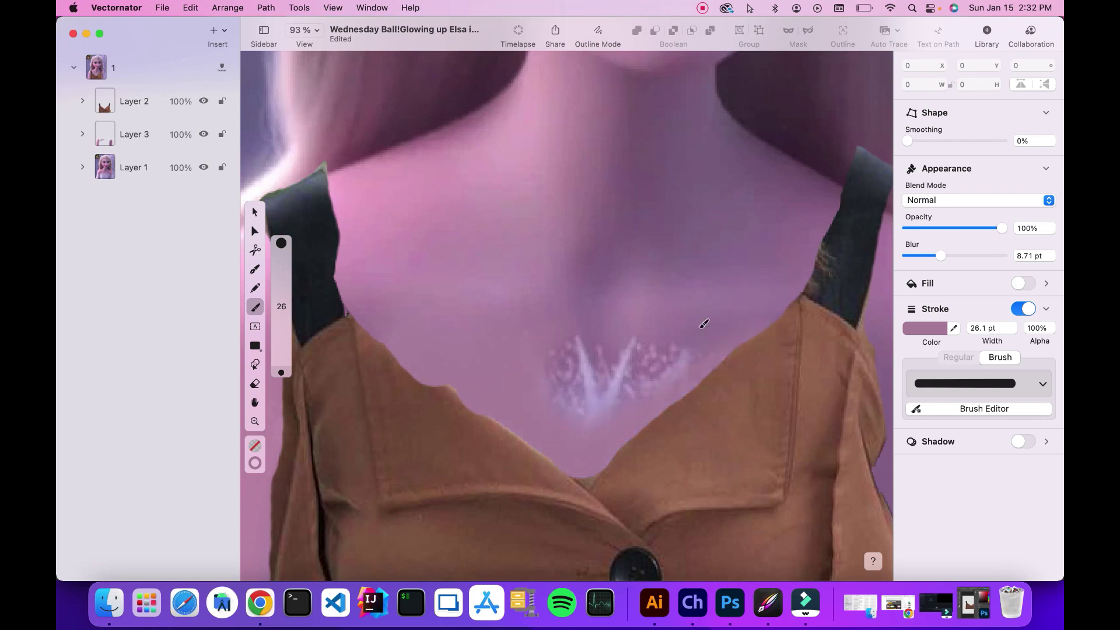
# Step: Cover the last lace in the centre of the neckline with purple sampled from the chest and blend it into the skin
pyautogui.click(954, 328)
pyautogui.click(707, 331)
pyautogui.moveTo(622, 395)
pyautogui.mouseDown()
pyautogui.moveTo(658, 336)
pyautogui.moveTo(638, 357)
pyautogui.moveTo(581, 354)
pyautogui.moveTo(559, 368)
pyautogui.moveTo(601, 411)
pyautogui.moveTo(633, 385)
pyautogui.mouseUp()
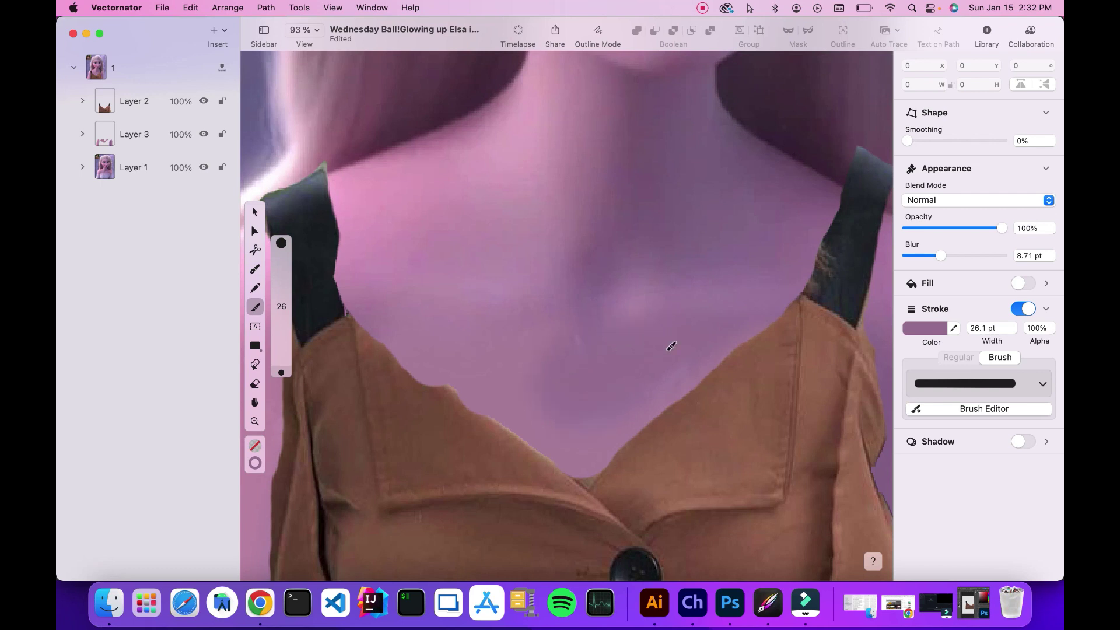
pyautogui.moveTo(625, 332)
pyautogui.mouseDown()
pyautogui.moveTo(650, 332)
pyautogui.moveTo(530, 355)
pyautogui.mouseUp()
pyautogui.click(560, 380)
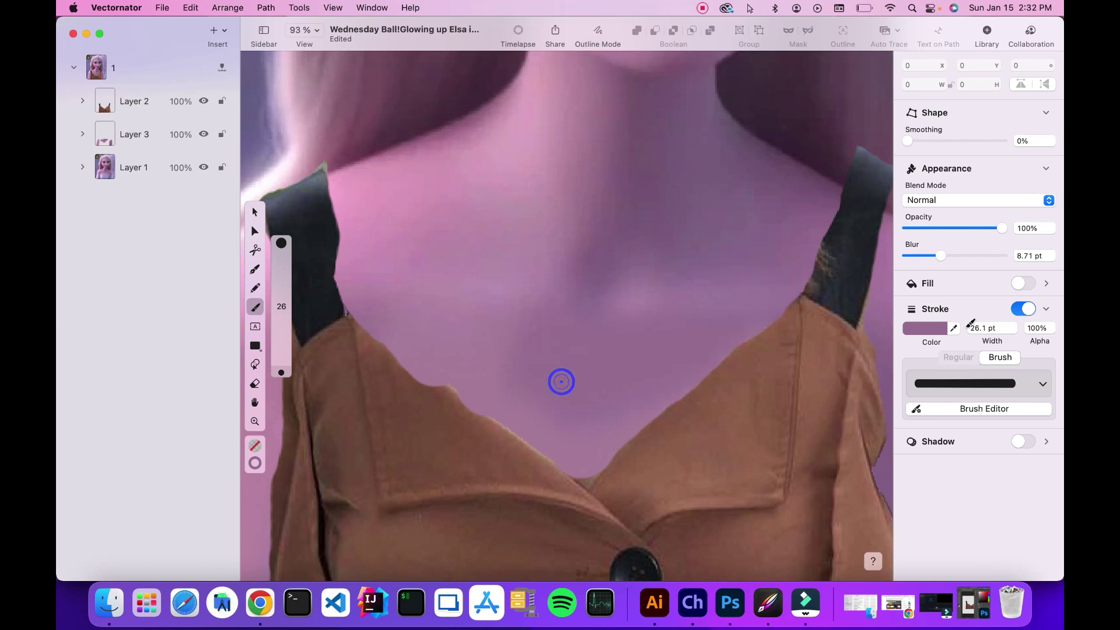
# Step: Draw soft shading lines on the chest above the neckline with a thin brush in sampled neck-shadow purple at 3.15 pt blur
pyautogui.click(954, 329)
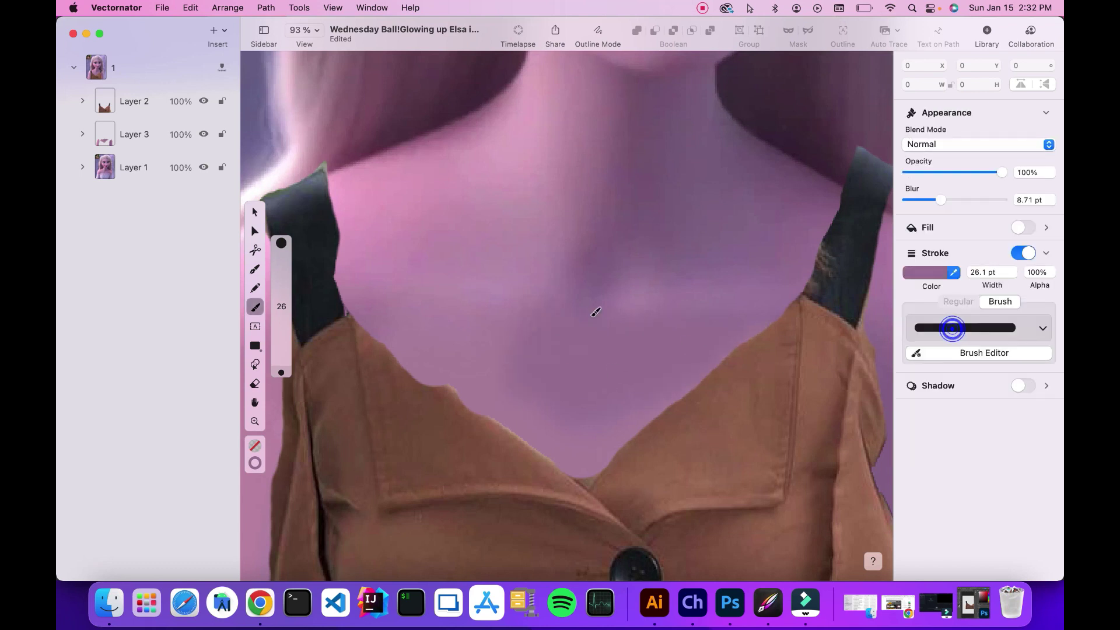
pyautogui.click(589, 273)
pyautogui.click(927, 387)
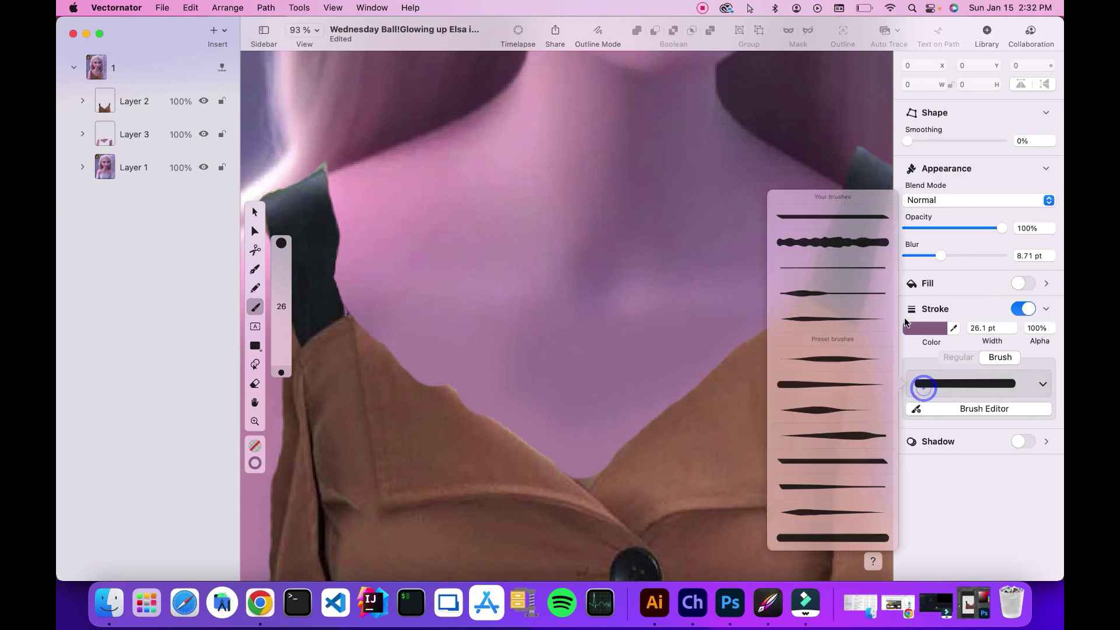
pyautogui.click(817, 251)
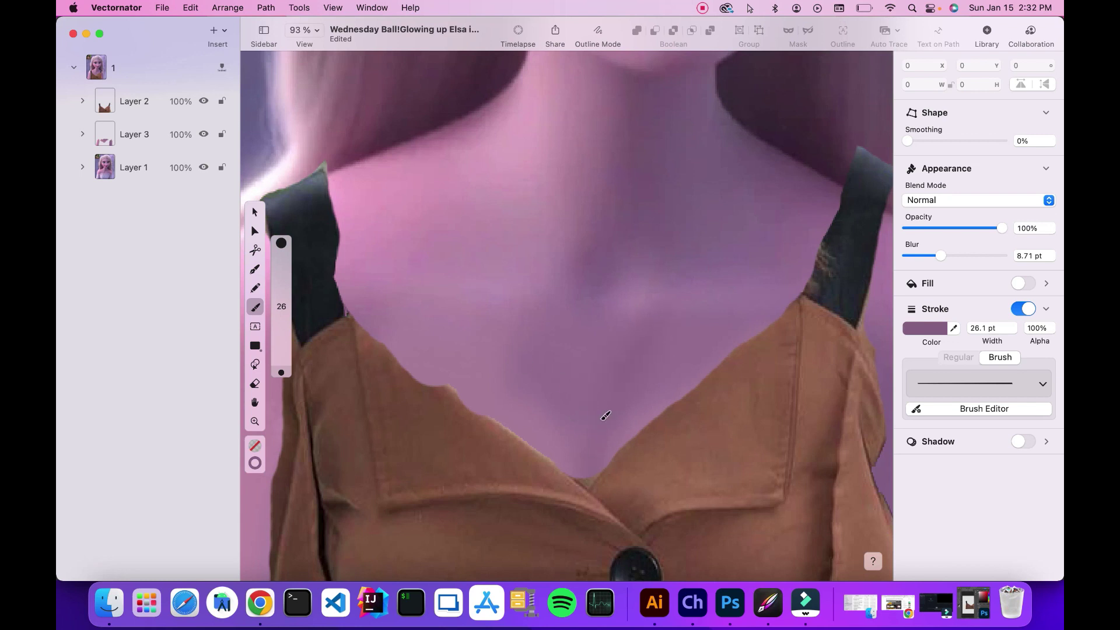
pyautogui.moveTo(940, 256); pyautogui.dragTo(906, 264)
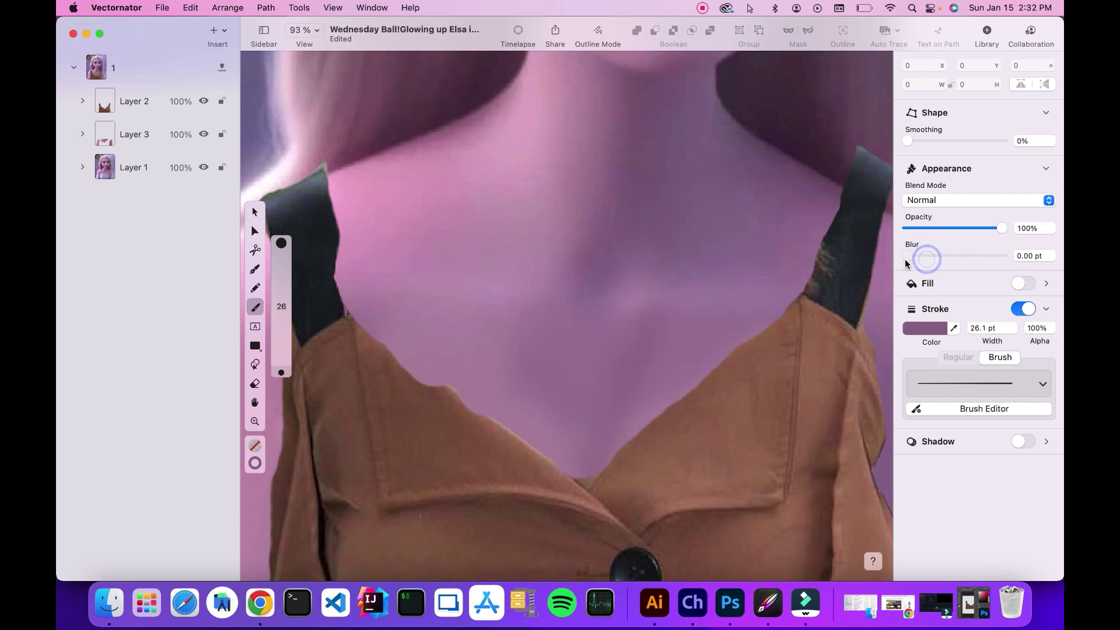
pyautogui.moveTo(598, 473); pyautogui.dragTo(646, 337)
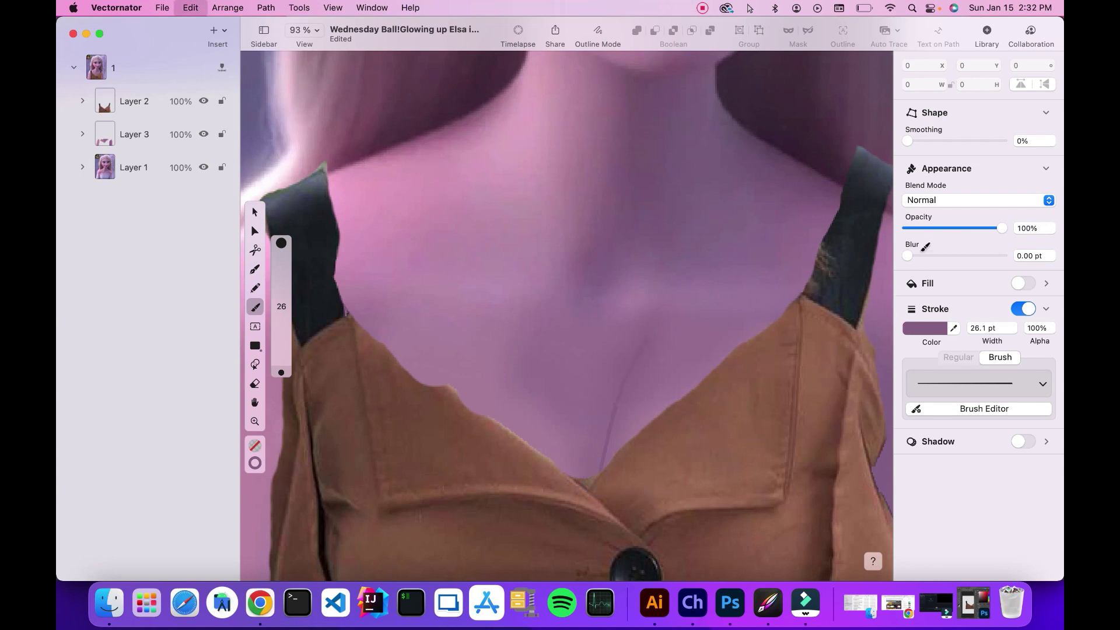
pyautogui.moveTo(907, 256); pyautogui.dragTo(914, 257)
pyautogui.moveTo(589, 470)
pyautogui.mouseDown()
pyautogui.moveTo(608, 413)
pyautogui.moveTo(650, 346)
pyautogui.mouseUp()
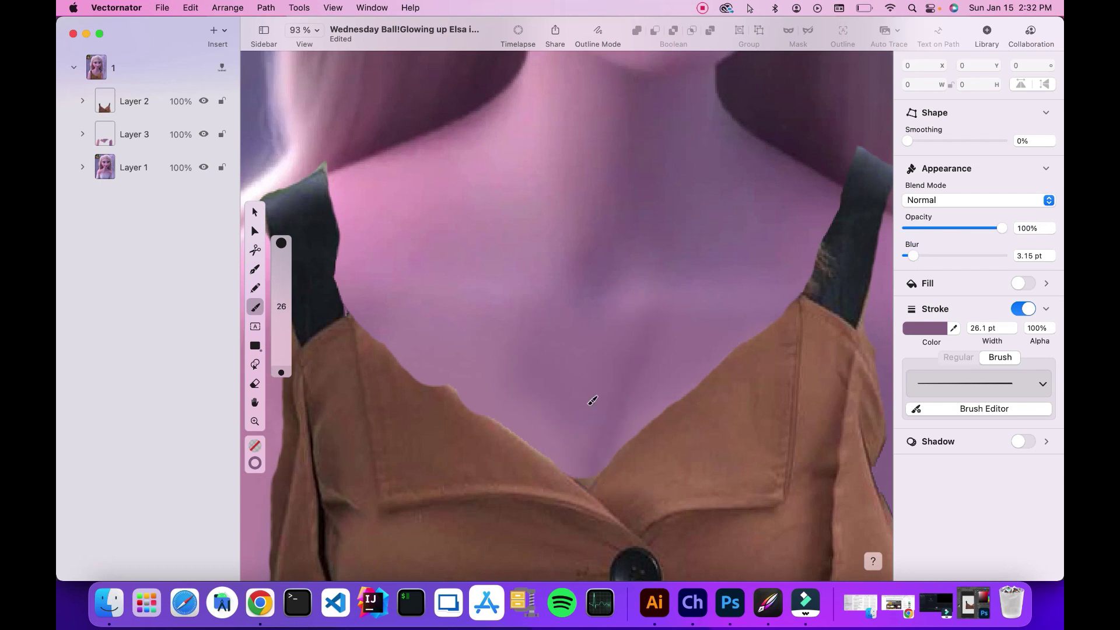
pyautogui.click(529, 369)
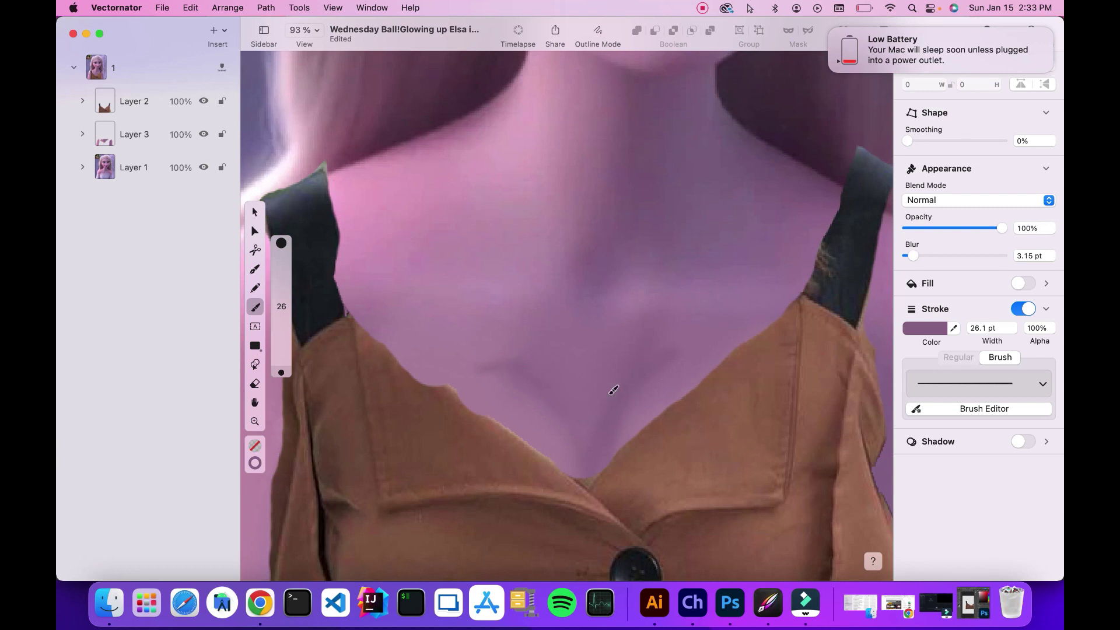
# Step: Fit the whole artboard in view to check the painted skin and the dress
pyautogui.click(255, 420)
pyautogui.click(315, 30)
pyautogui.click(324, 100)
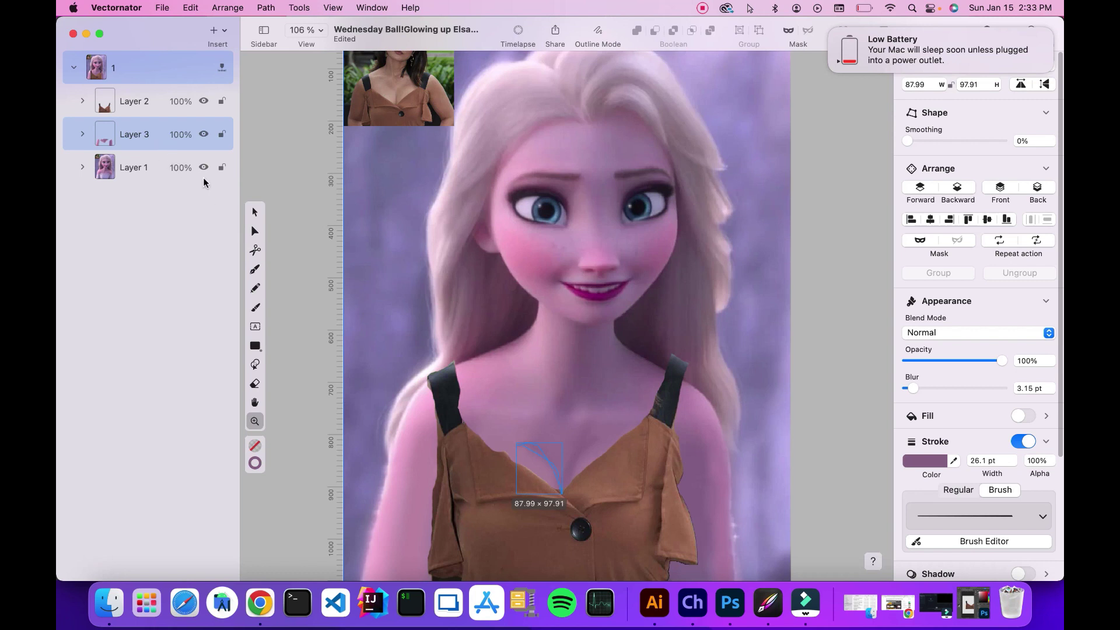
# Step: Sample the shaded hair purple beside the right shoulder for the stroke and switch the brush to the uniform thick round-ended preset
pyautogui.click(255, 309)
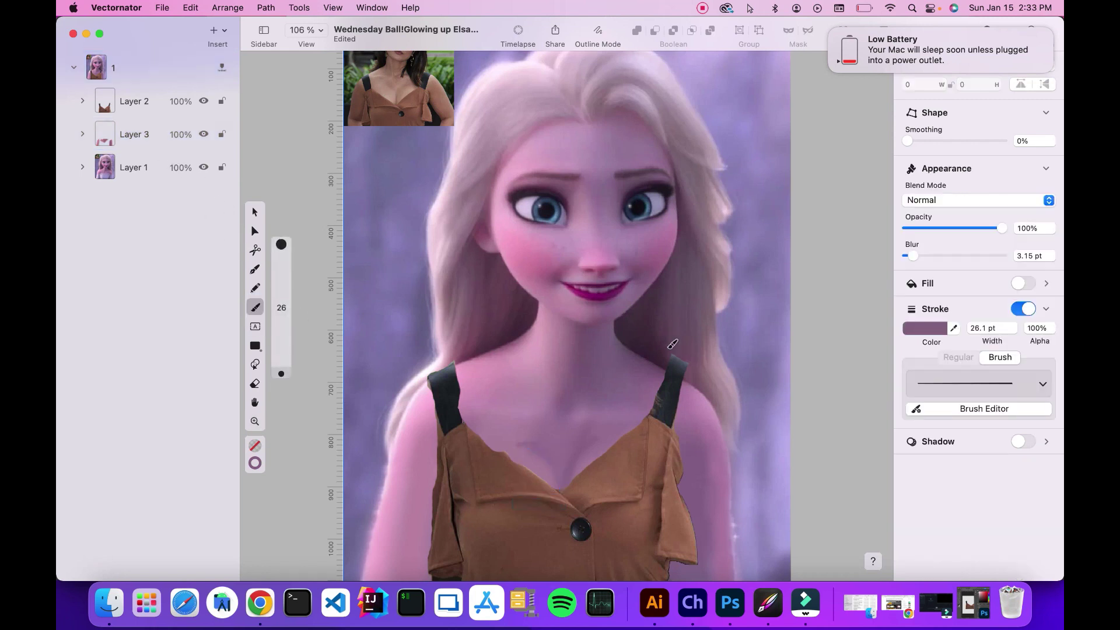
pyautogui.click(955, 328)
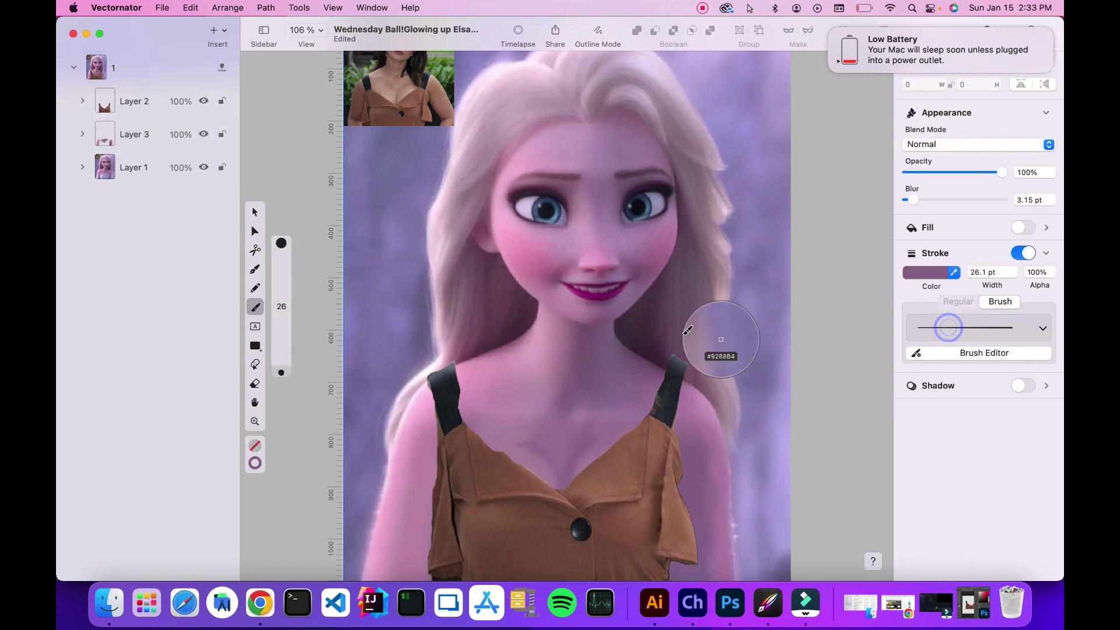
pyautogui.click(675, 332)
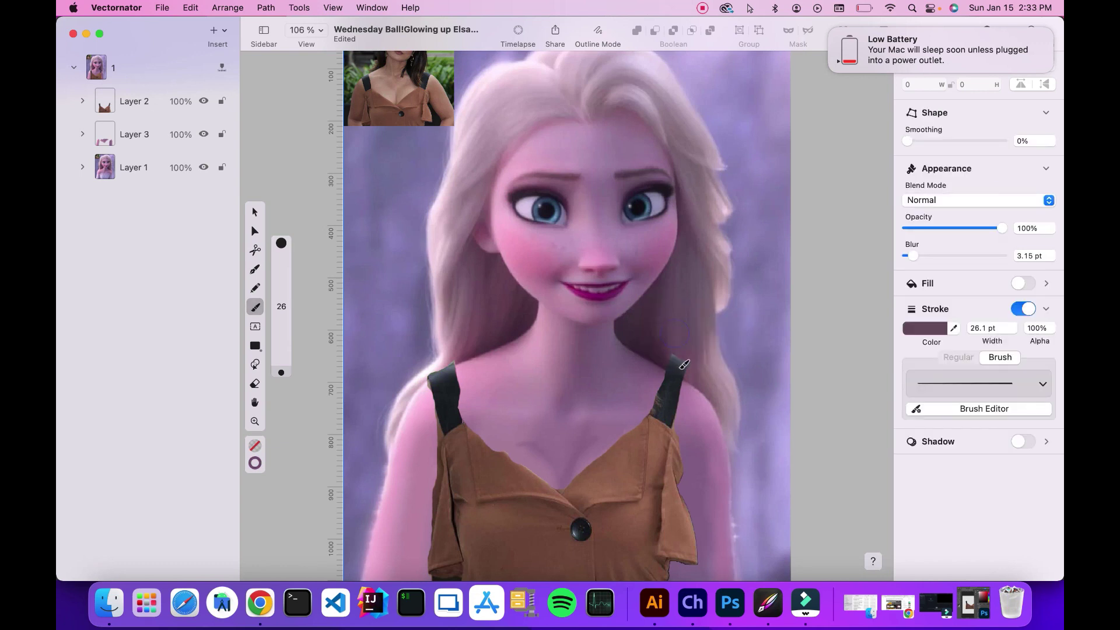
pyautogui.moveTo(685, 371); pyautogui.dragTo(679, 357)
pyautogui.moveTo(913, 258); pyautogui.dragTo(906, 257)
pyautogui.click(943, 383)
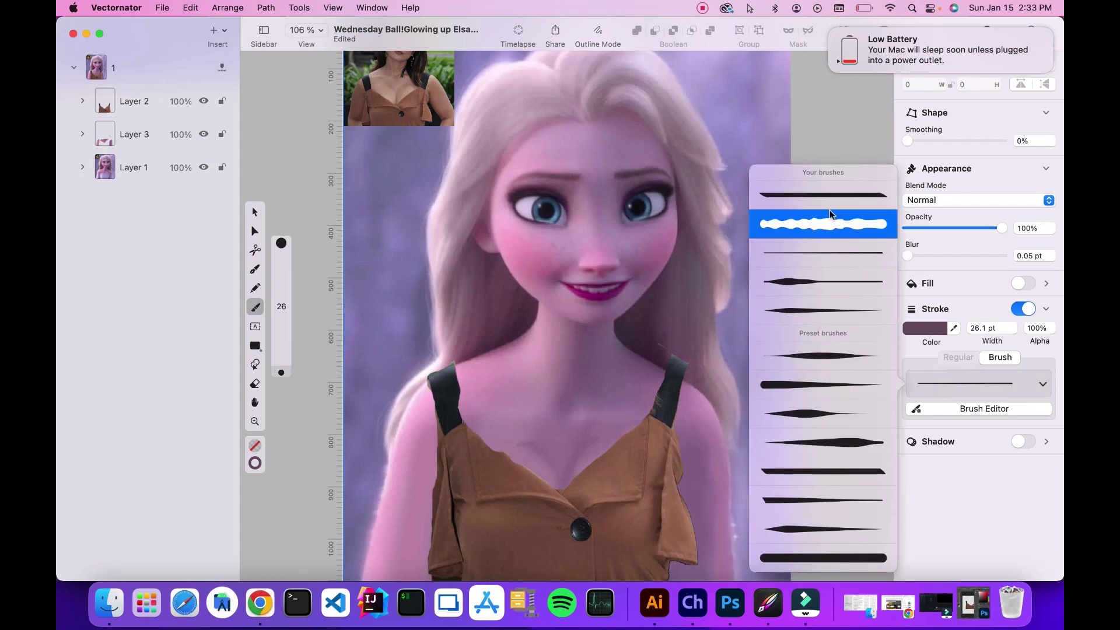
pyautogui.click(809, 559)
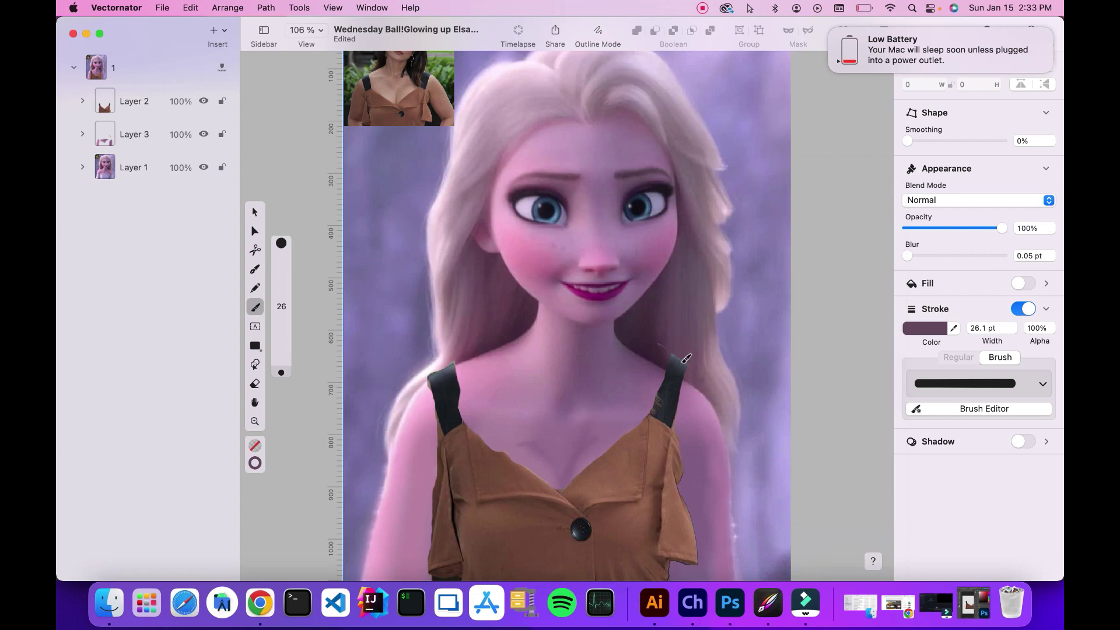
# Step: Try covering the top of the right shoulder strap with the shaded hair colour at 3.21 pt blur
pyautogui.press('super+z')
pyautogui.moveTo(908, 255); pyautogui.dragTo(914, 255)
pyautogui.moveTo(694, 375); pyautogui.dragTo(687, 364)
pyautogui.press('super+z')
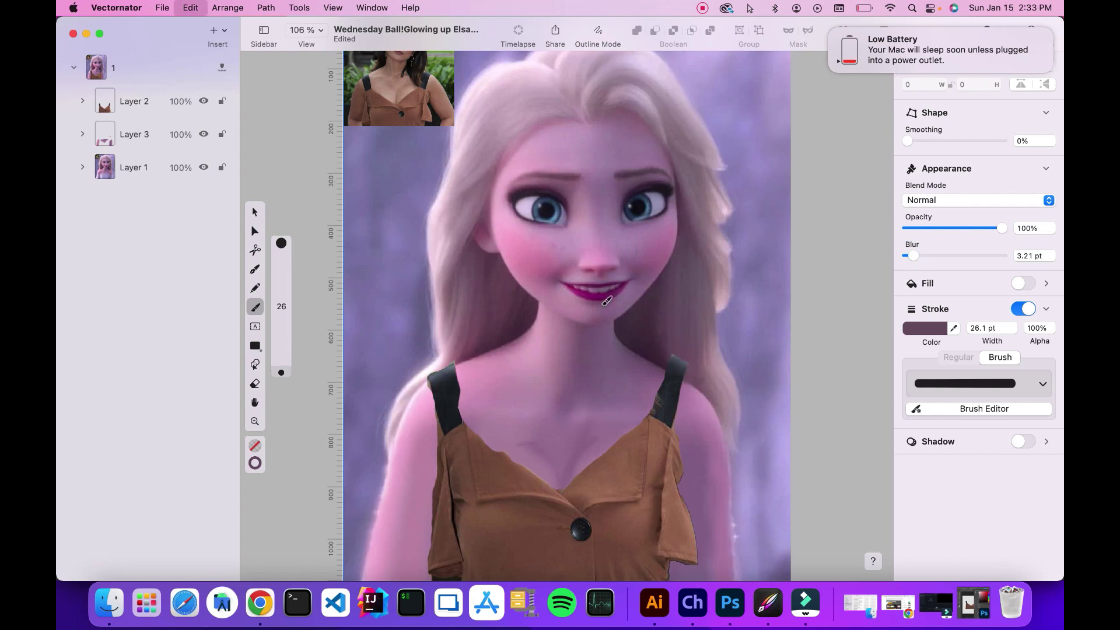
# Step: Add a new layer between Layer 3 and the dress layer and select it
pyautogui.click(221, 38)
pyautogui.click(222, 51)
pyautogui.click(131, 136)
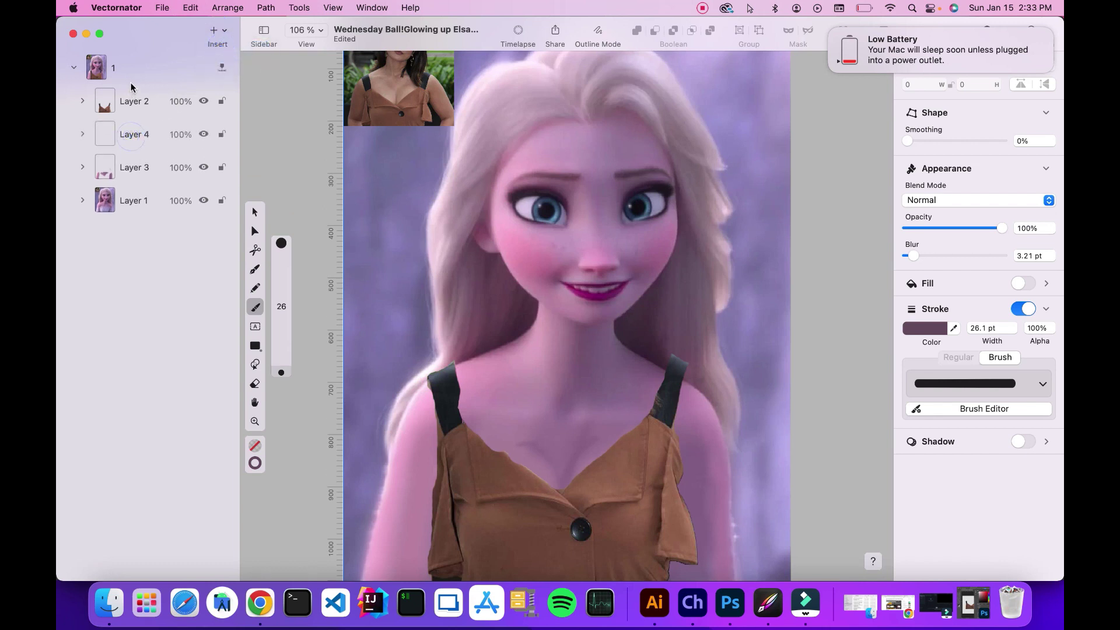
pyautogui.click(134, 136)
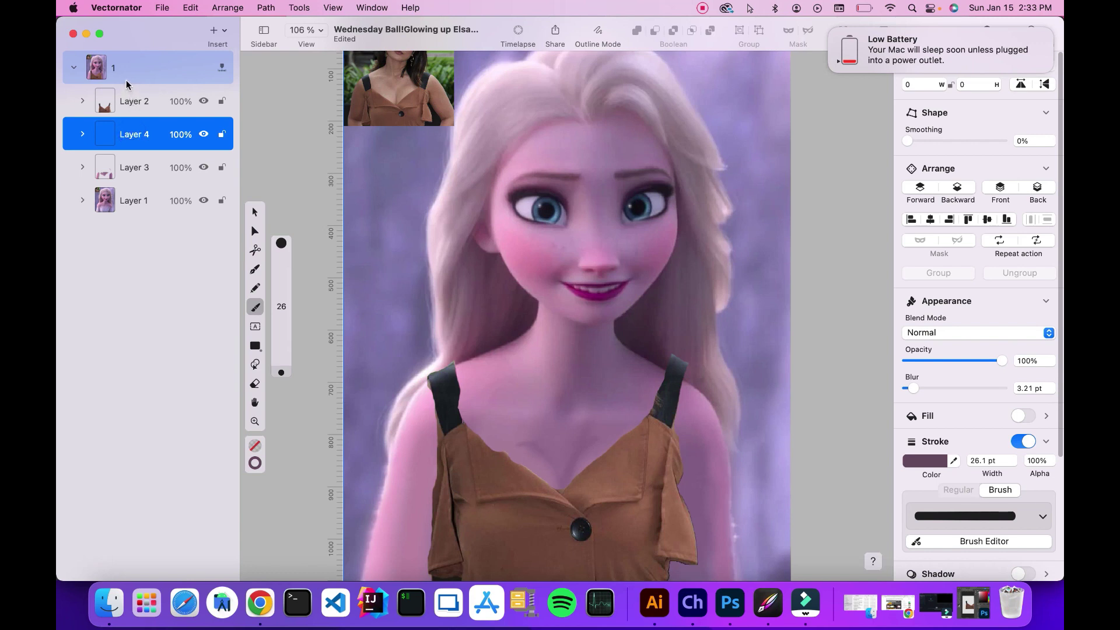
# Step: Add a new layer above the dress layer (Layer 2) and make it the active one
pyautogui.click(141, 108)
pyautogui.click(140, 135)
pyautogui.click(132, 101)
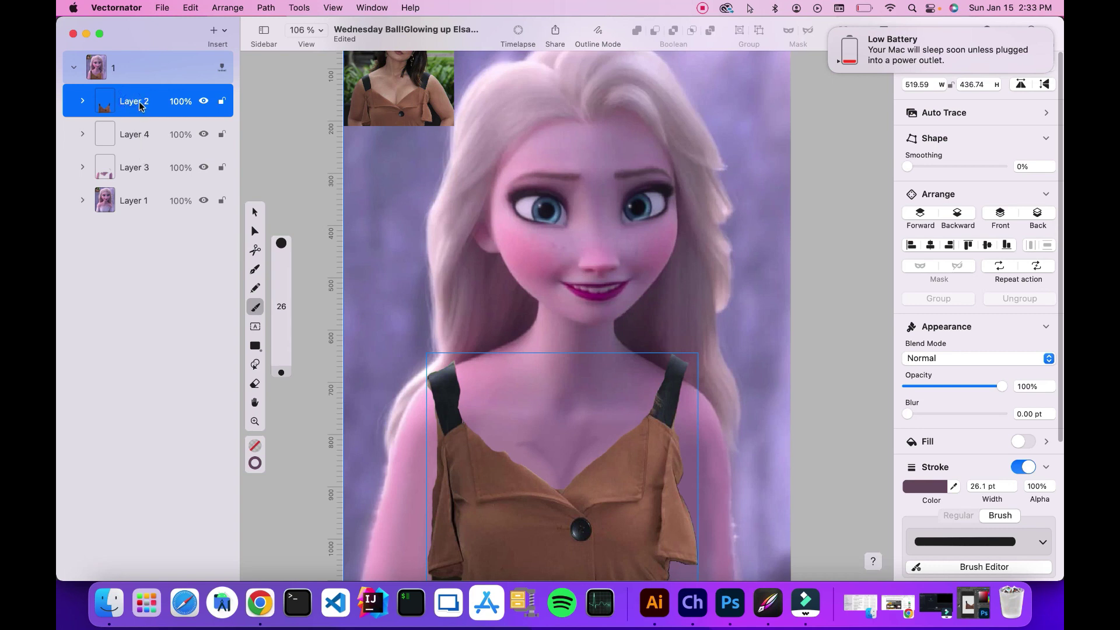
pyautogui.click(215, 33)
pyautogui.click(226, 45)
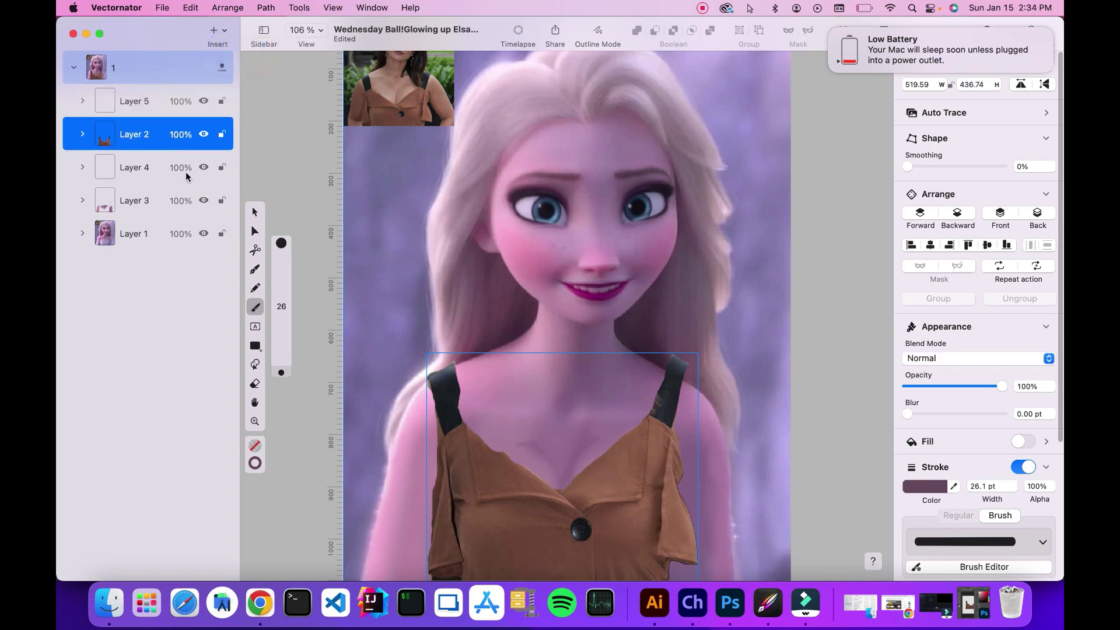
pyautogui.click(164, 111)
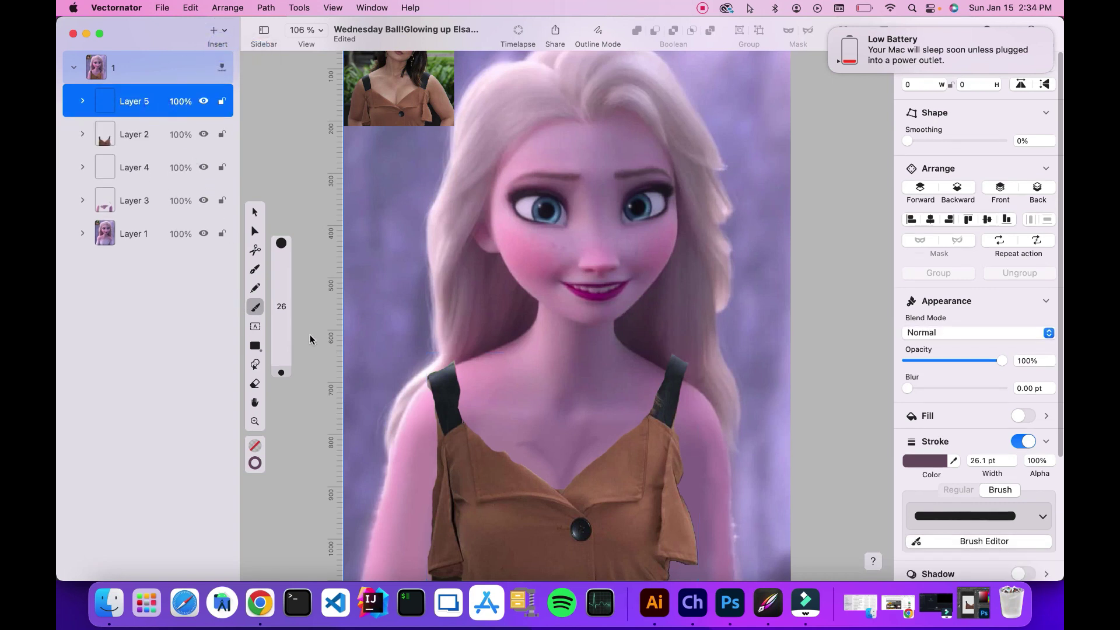
# Step: Cover the top of the right shoulder strap with the shaded hair purple on Layer 5, softened with 4.89 pt blur
pyautogui.moveTo(685, 365)
pyautogui.mouseDown()
pyautogui.moveTo(671, 353)
pyautogui.moveTo(686, 382)
pyautogui.mouseUp()
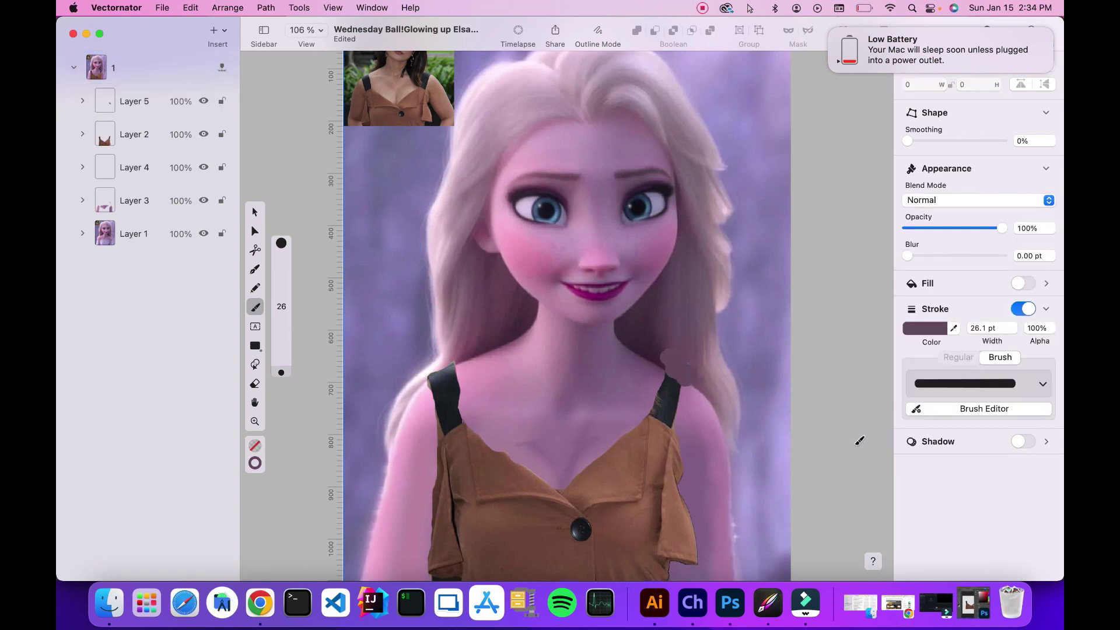
pyautogui.press('cmd+z')
pyautogui.moveTo(907, 255); pyautogui.dragTo(916, 256)
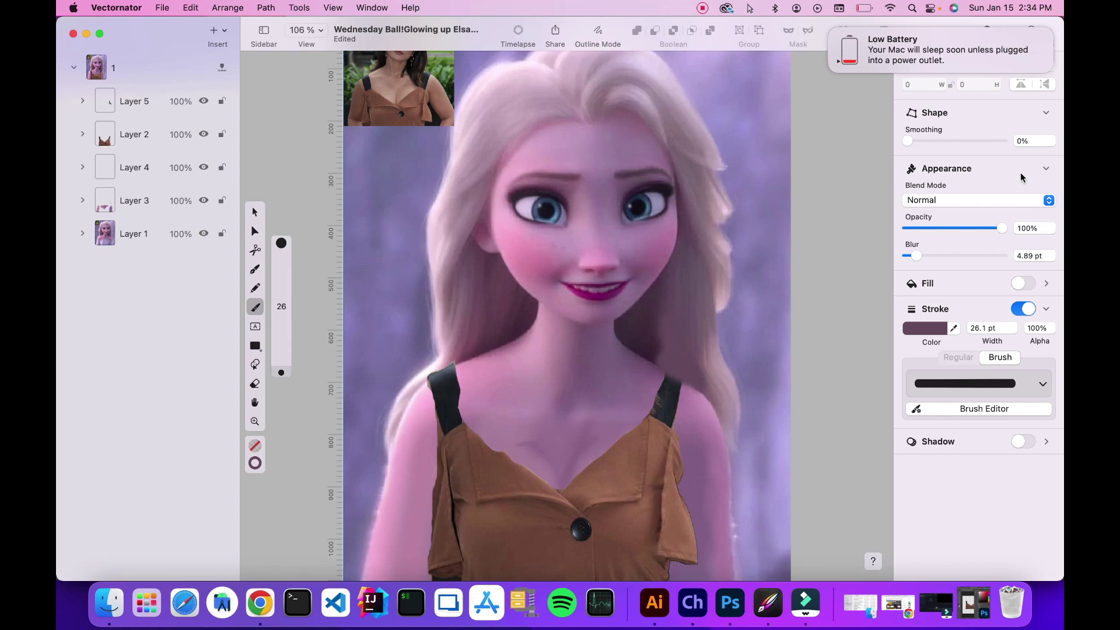
# Step: Sample the background purple and paint over the outer edge of the right hair, from beside the forehead down past the shoulder
pyautogui.click(955, 331)
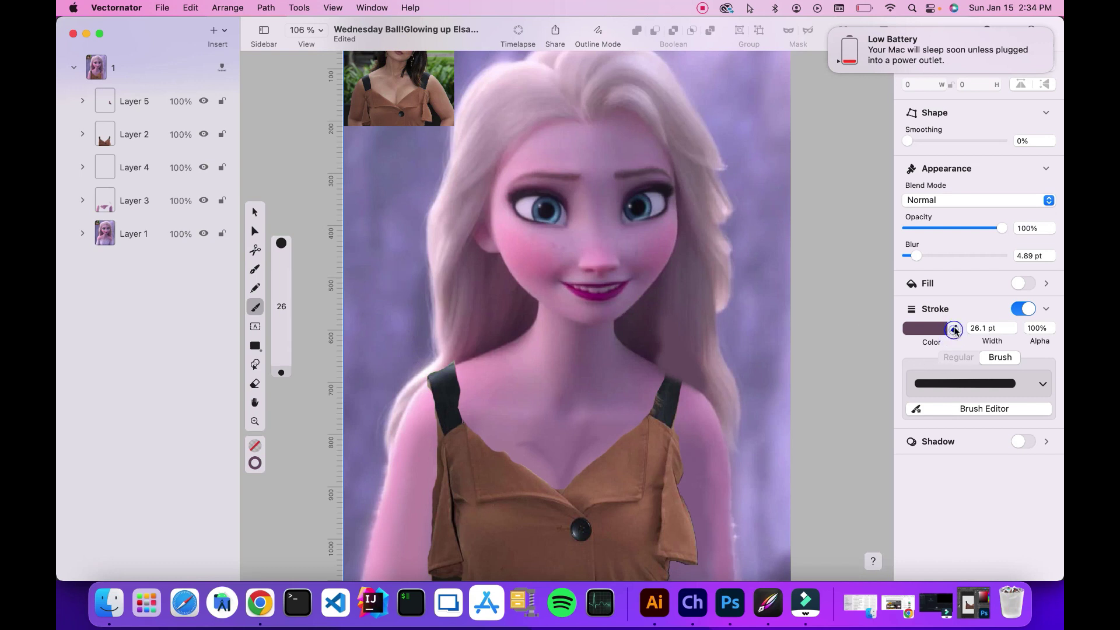
pyautogui.click(731, 217)
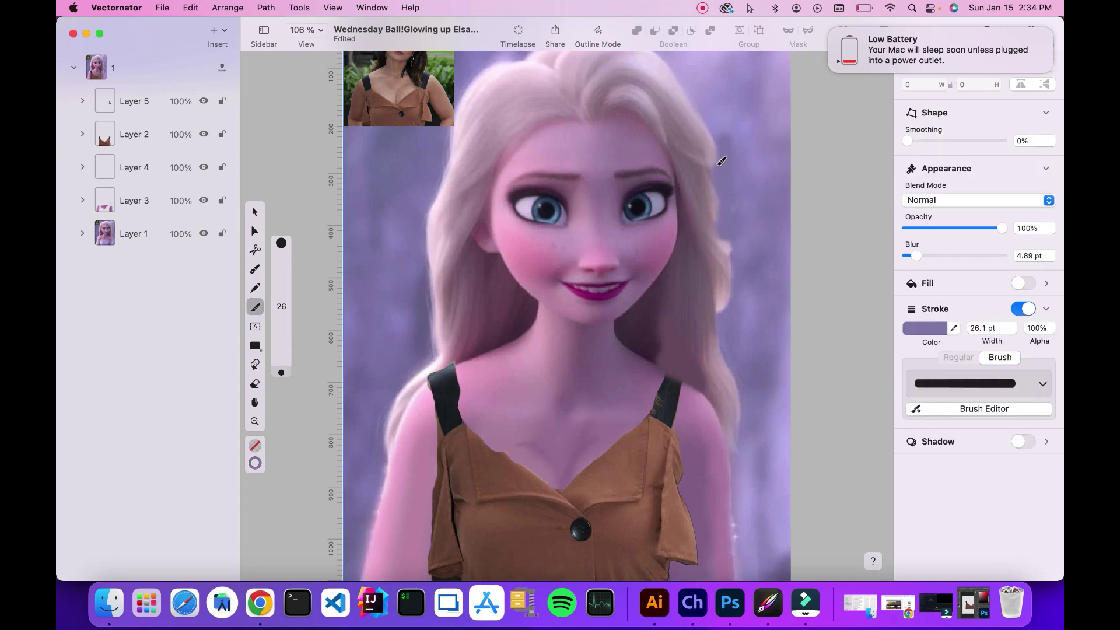
pyautogui.moveTo(723, 239); pyautogui.dragTo(725, 312)
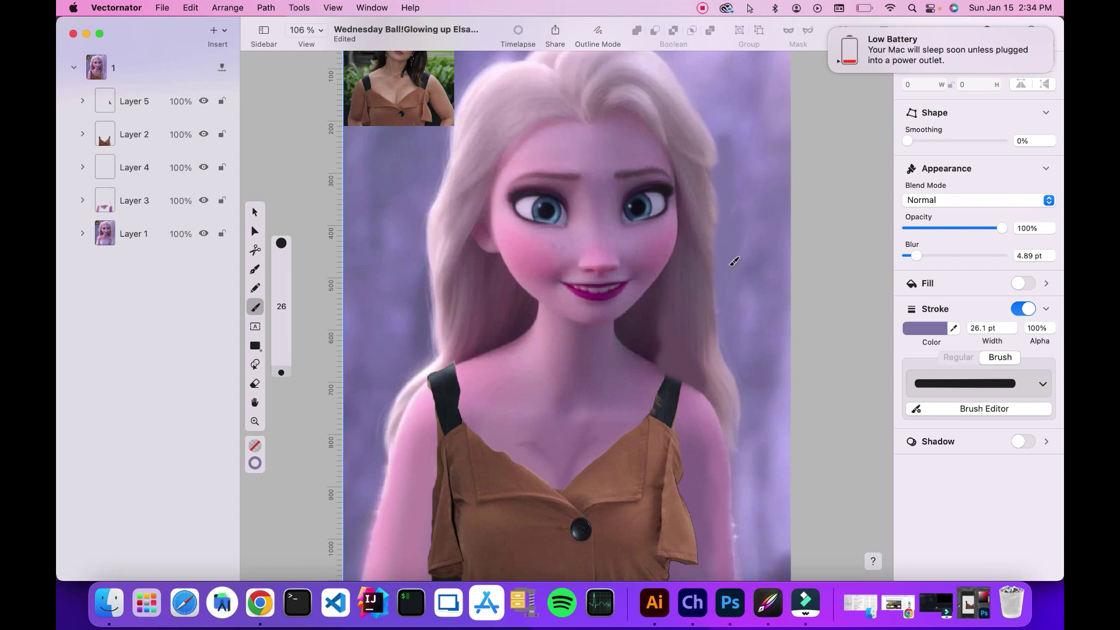
pyautogui.moveTo(727, 168)
pyautogui.mouseDown()
pyautogui.moveTo(707, 124)
pyautogui.moveTo(720, 169)
pyautogui.mouseUp()
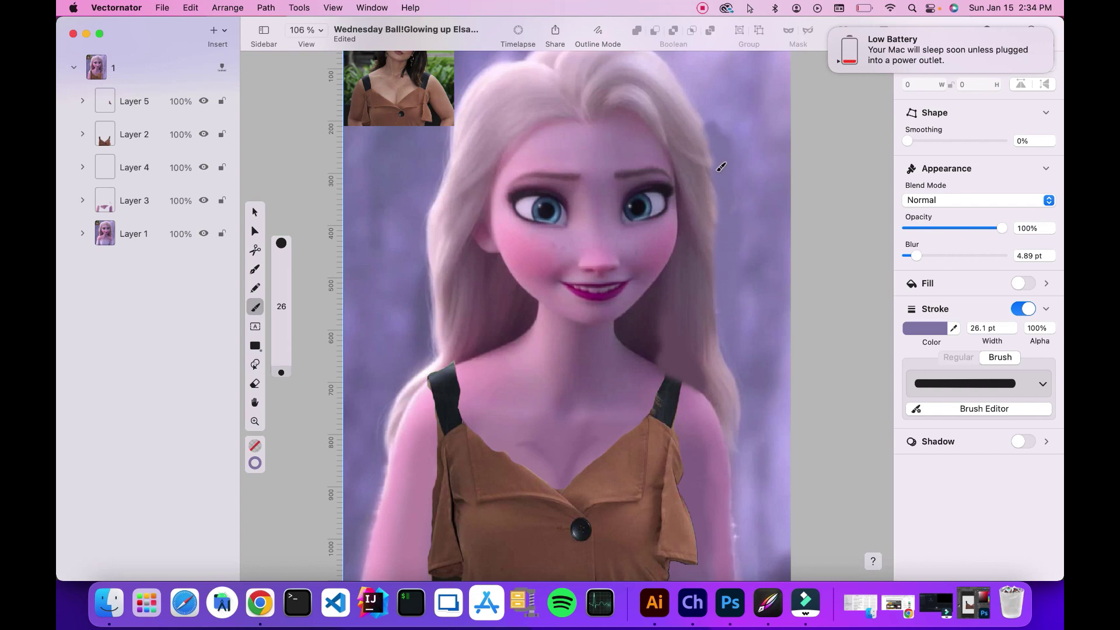
pyautogui.moveTo(736, 372); pyautogui.dragTo(733, 482)
pyautogui.moveTo(722, 328)
pyautogui.mouseDown()
pyautogui.moveTo(740, 512)
pyautogui.moveTo(740, 432)
pyautogui.mouseUp()
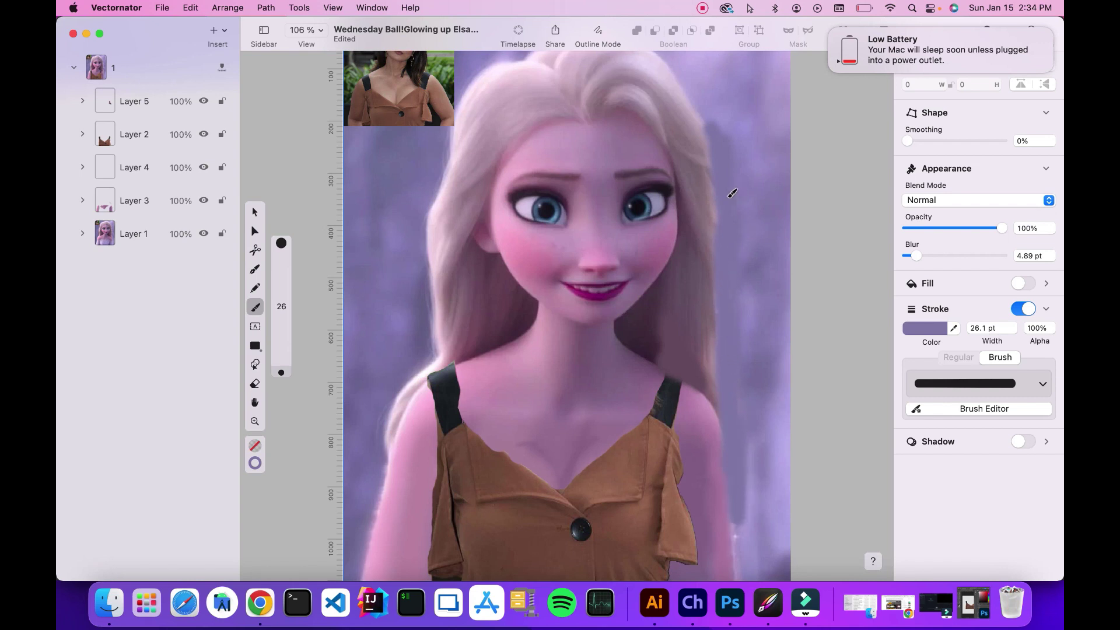
# Step: Trim the outer edge of the left hair down to the shoulder by painting over it with background purple sampled beside it
pyautogui.click(956, 329)
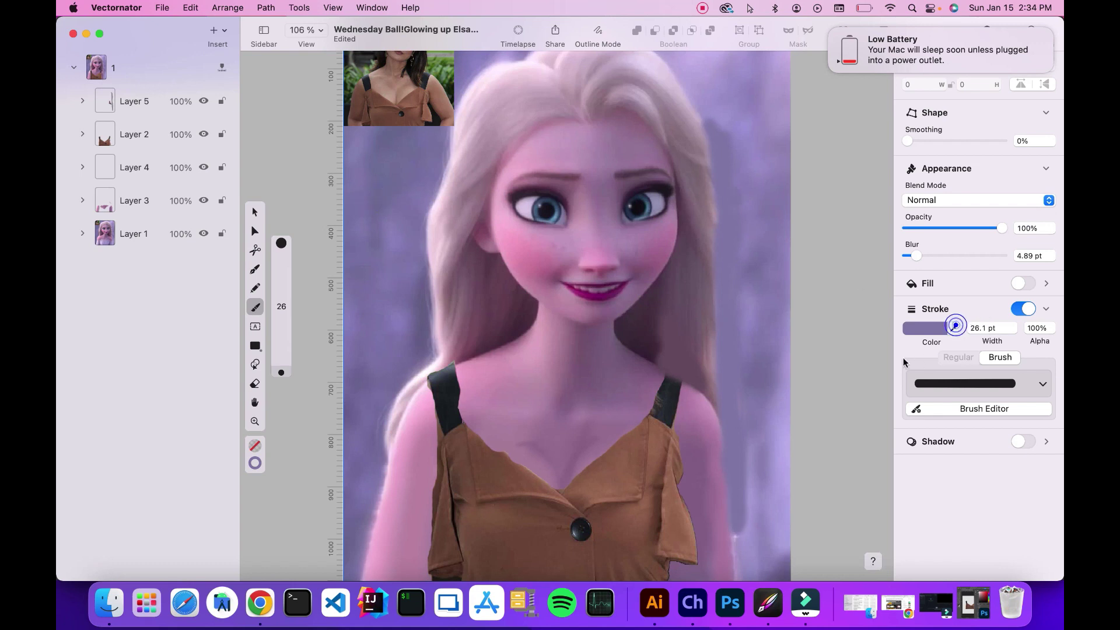
pyautogui.click(425, 213)
pyautogui.moveTo(436, 182)
pyautogui.mouseDown()
pyautogui.moveTo(428, 263)
pyautogui.moveTo(434, 235)
pyautogui.moveTo(440, 248)
pyautogui.moveTo(443, 172)
pyautogui.moveTo(439, 340)
pyautogui.moveTo(427, 267)
pyautogui.moveTo(429, 314)
pyautogui.moveTo(426, 296)
pyautogui.moveTo(441, 349)
pyautogui.moveTo(441, 337)
pyautogui.moveTo(378, 434)
pyautogui.moveTo(377, 468)
pyautogui.moveTo(403, 388)
pyautogui.moveTo(440, 358)
pyautogui.moveTo(413, 387)
pyautogui.mouseUp()
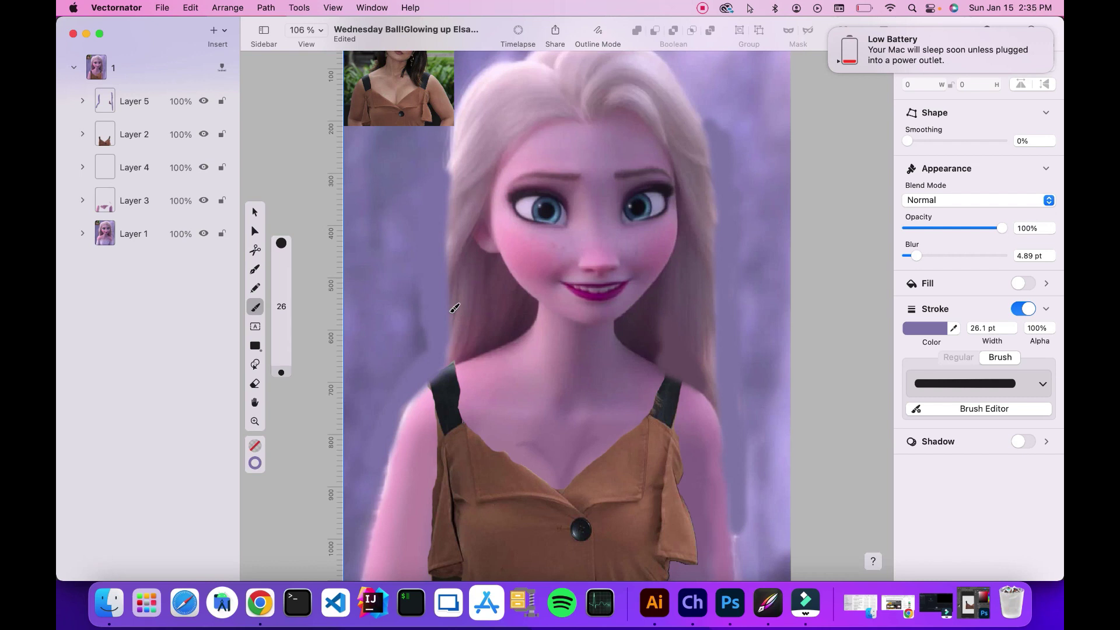
# Step: Add a new layer directly above the dress layer, beneath Layer 5, and select it
pyautogui.click(140, 136)
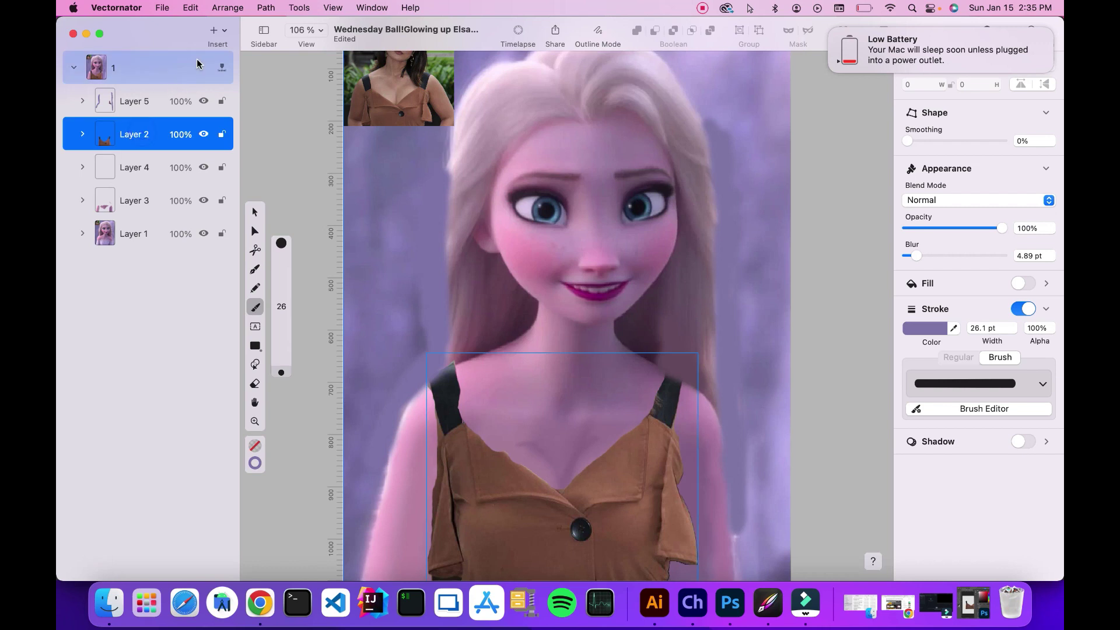
pyautogui.click(214, 31)
pyautogui.click(229, 45)
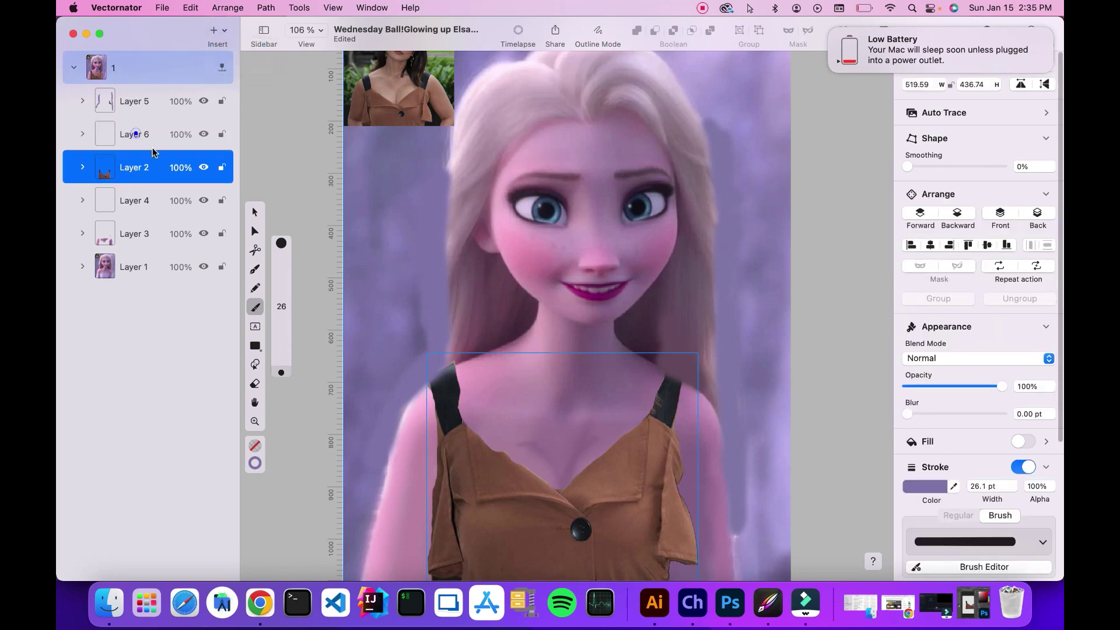
pyautogui.click(135, 134)
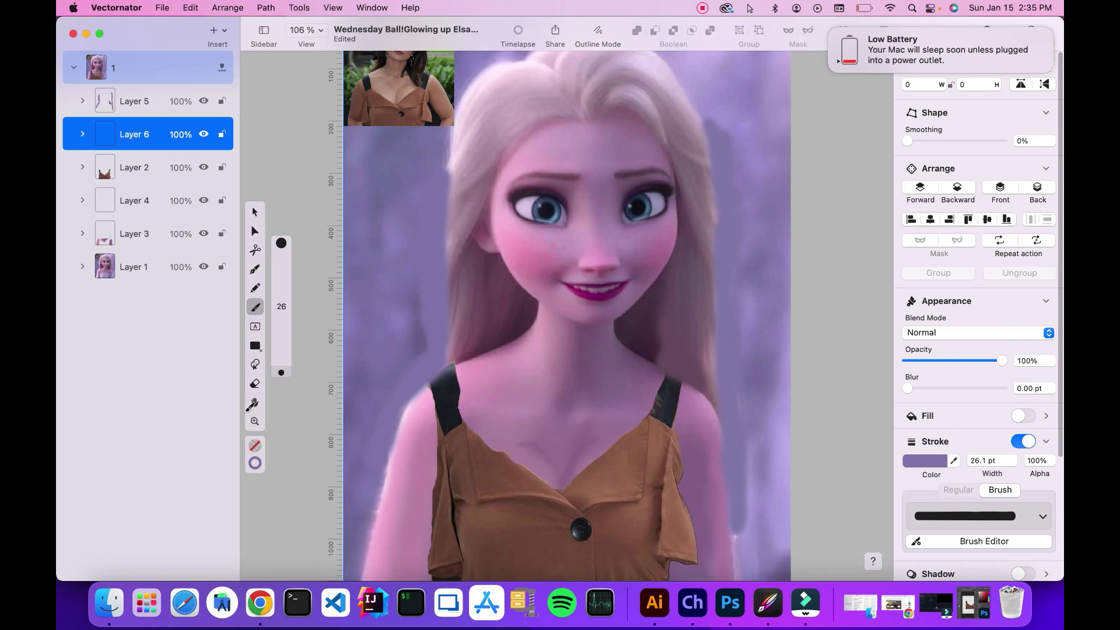
# Step: Sample the dark brown of the woman's hair in the reference photo as the brush stroke colour
pyautogui.click(254, 420)
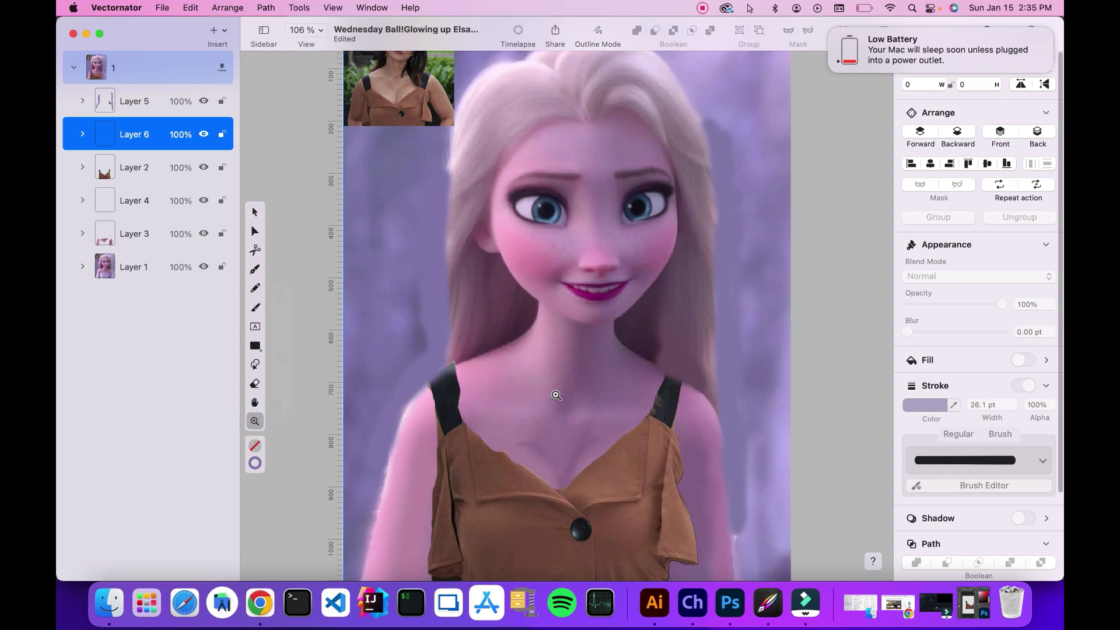
pyautogui.rightClick(565, 408)
pyautogui.click(533, 409)
pyautogui.keyDown('alt'); pyautogui.click(535, 408); pyautogui.keyUp('alt')
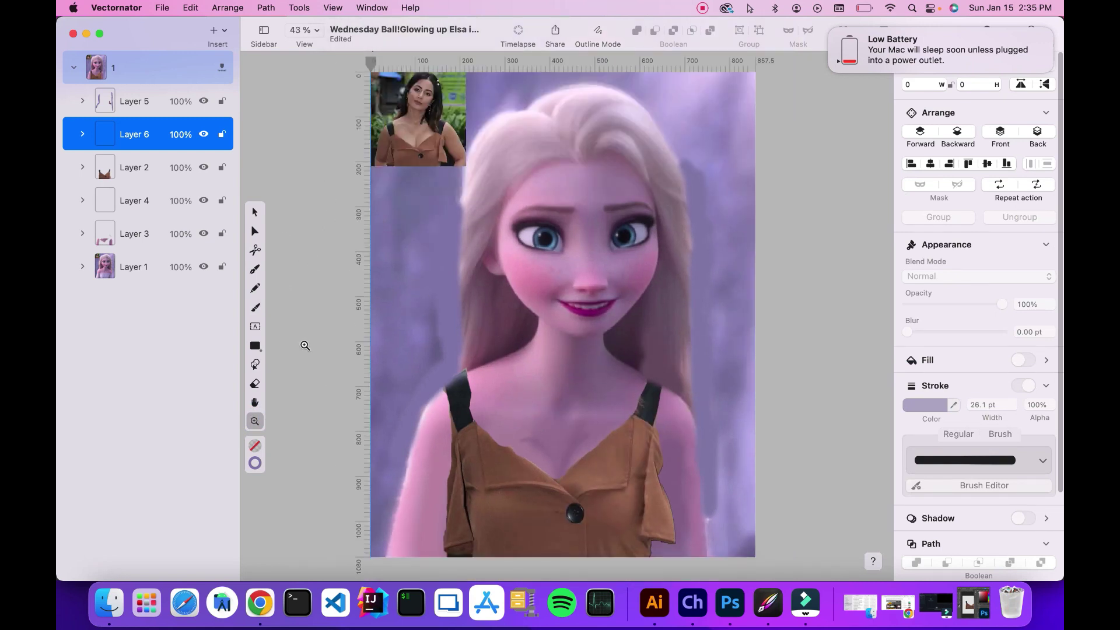
pyautogui.click(255, 308)
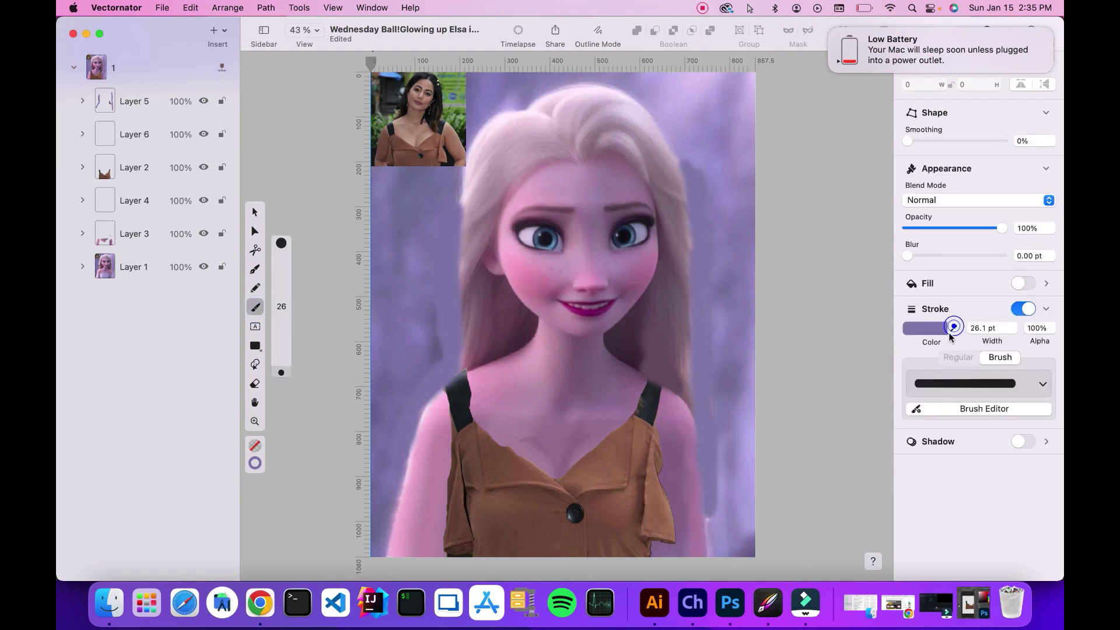
pyautogui.click(954, 328)
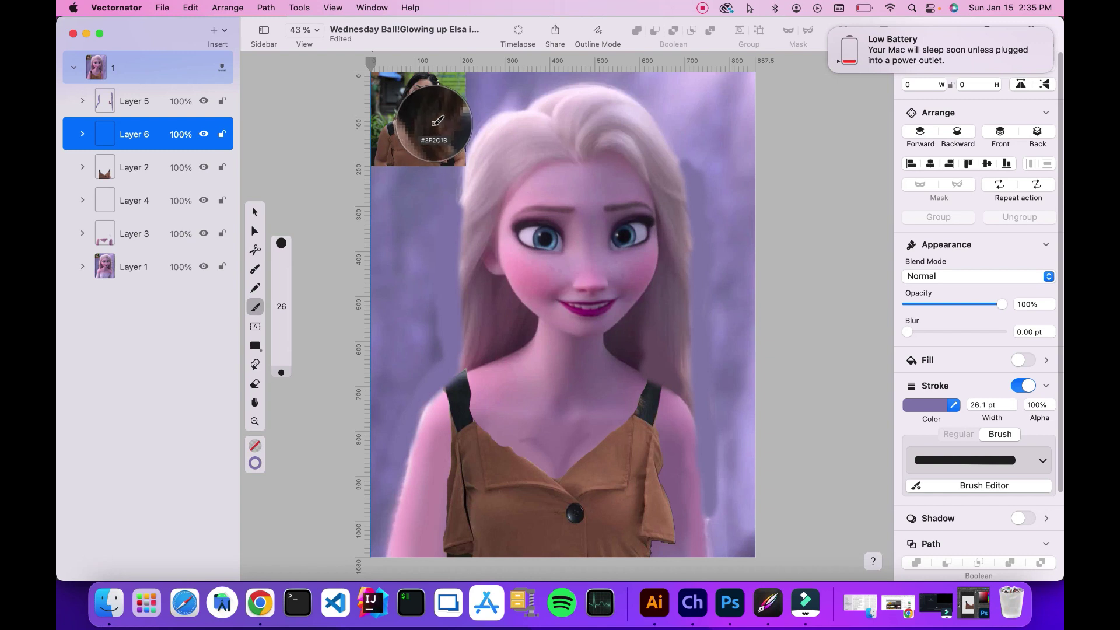
pyautogui.click(440, 120)
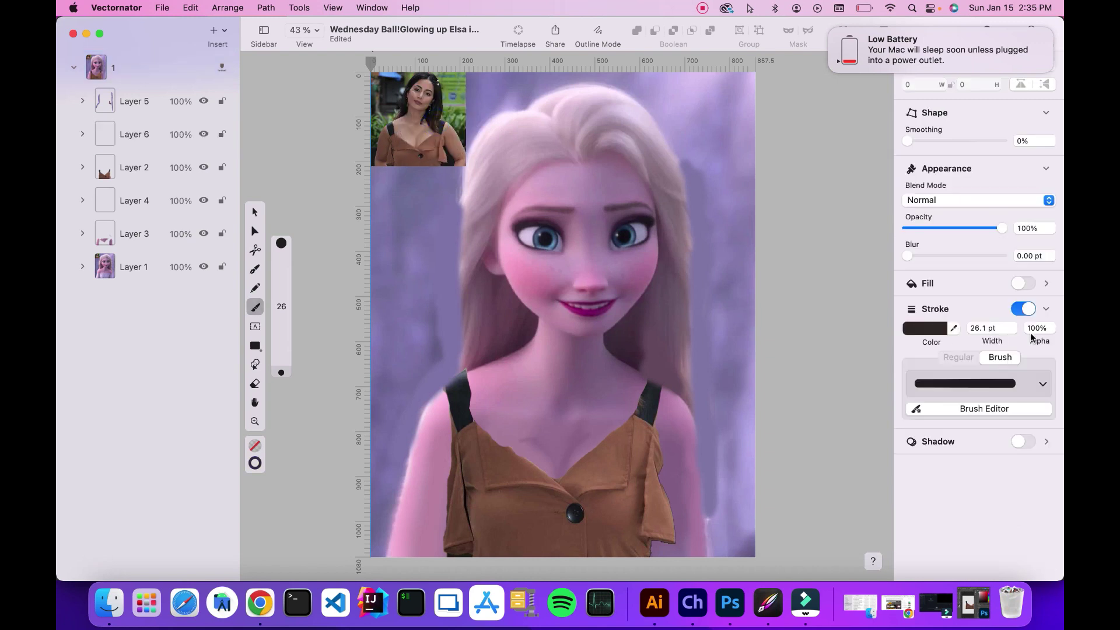
# Step: Turn on the brush fill with the matching dark brown #392C28 and lower the opacity to 49%
pyautogui.click(1018, 284)
pyautogui.click(925, 303)
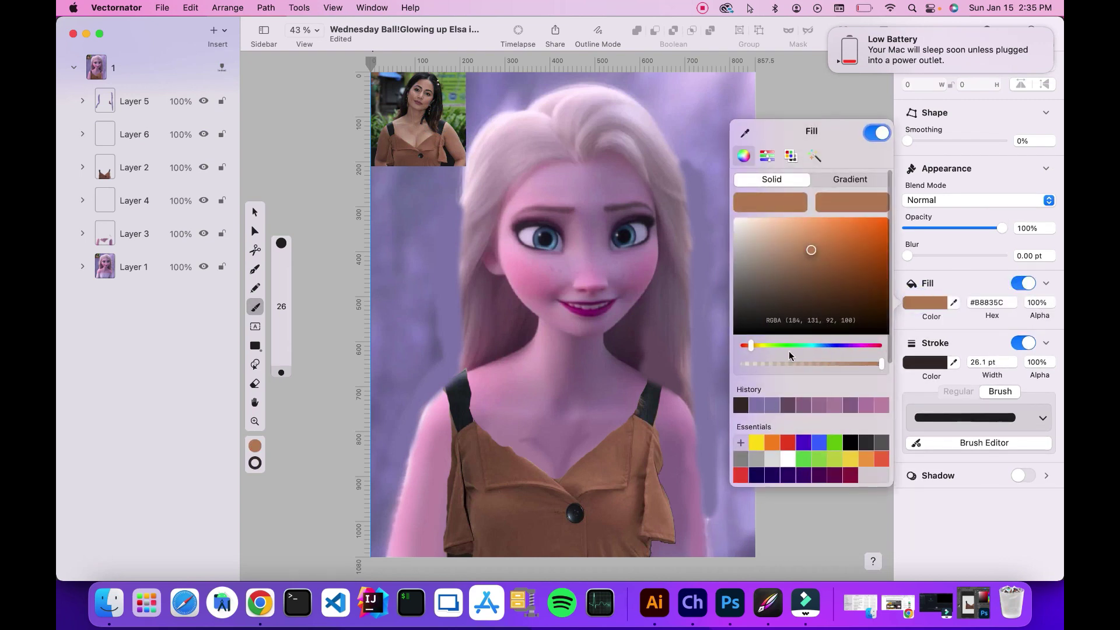
pyautogui.click(741, 409)
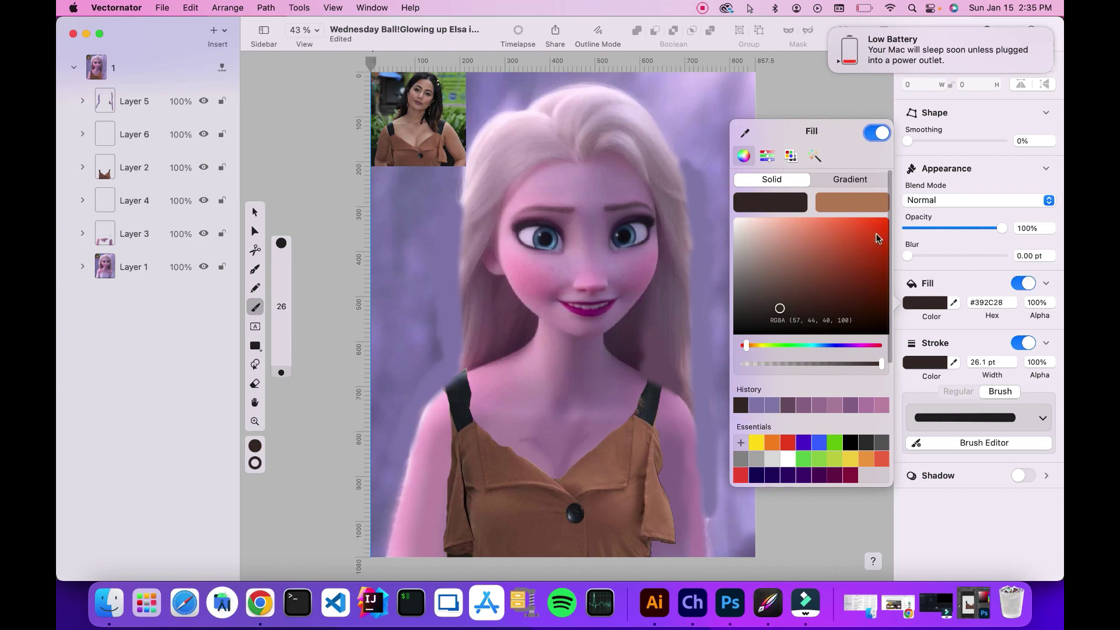
pyautogui.moveTo(948, 228); pyautogui.dragTo(954, 233)
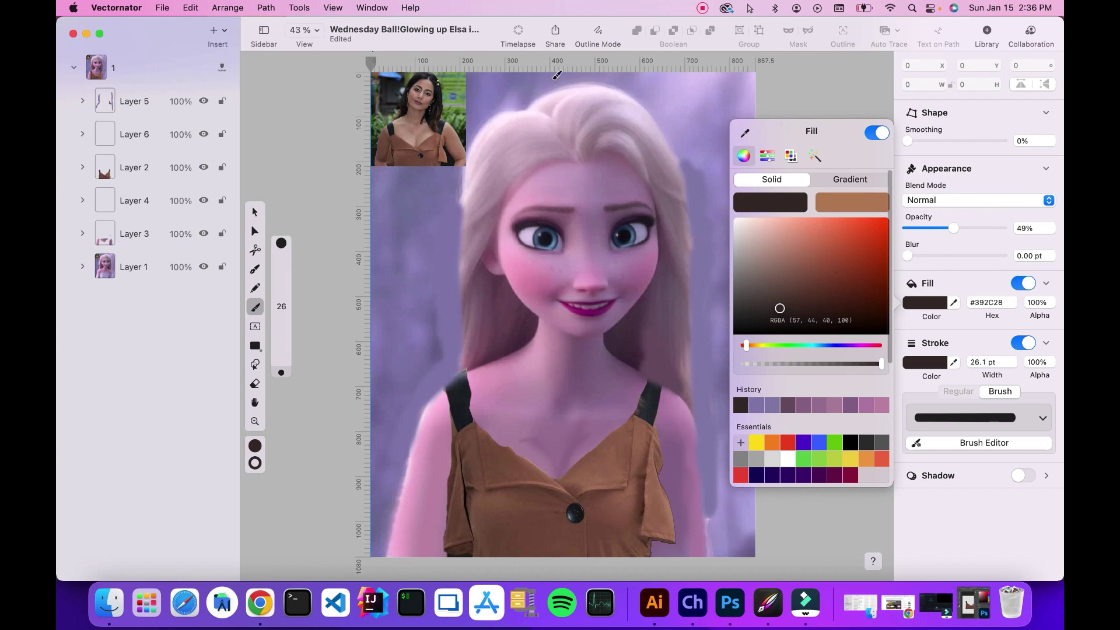
# Step: Tint the hair left of the face with translucent dark brown strokes, softening the brush to 11.83 pt blur
pyautogui.moveTo(525, 110)
pyautogui.mouseDown()
pyautogui.moveTo(471, 152)
pyautogui.moveTo(467, 242)
pyautogui.mouseUp()
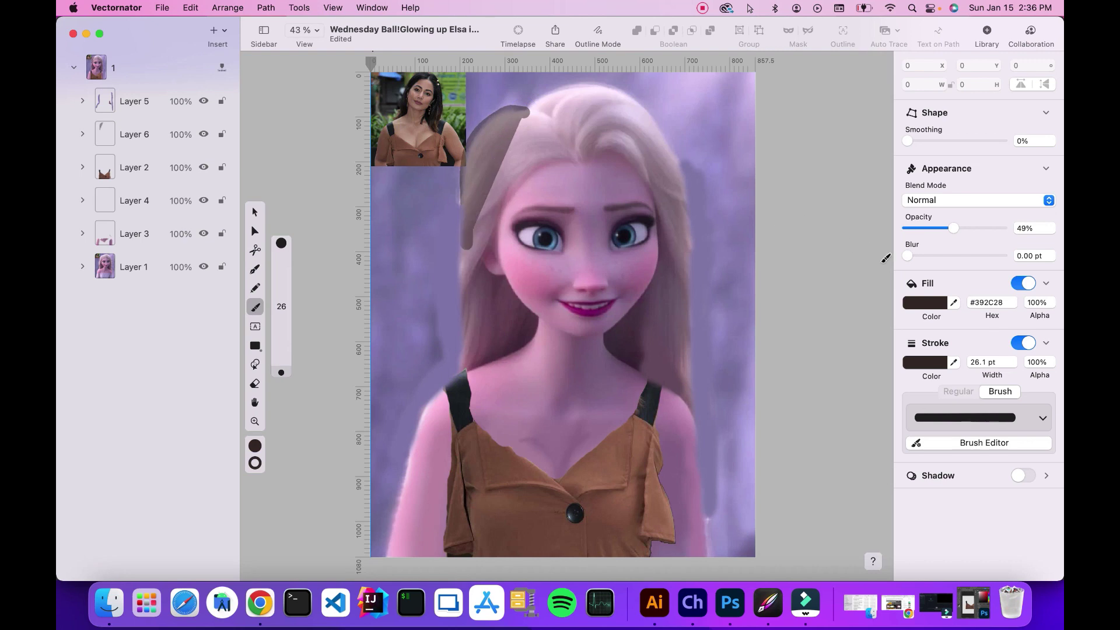
pyautogui.press('super+z')
pyautogui.moveTo(908, 255)
pyautogui.mouseDown()
pyautogui.moveTo(968, 255)
pyautogui.moveTo(913, 256)
pyautogui.moveTo(930, 255)
pyautogui.mouseUp()
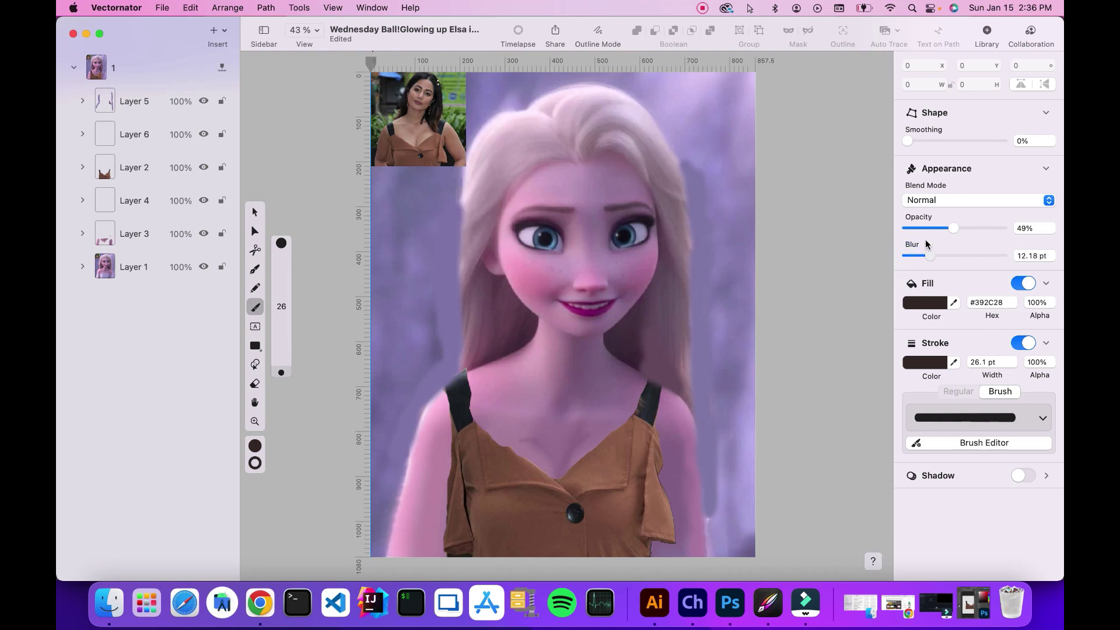
pyautogui.moveTo(525, 113)
pyautogui.mouseDown()
pyautogui.moveTo(496, 120)
pyautogui.moveTo(465, 180)
pyautogui.moveTo(464, 366)
pyautogui.moveTo(474, 373)
pyautogui.mouseUp()
pyautogui.moveTo(507, 133)
pyautogui.mouseDown()
pyautogui.moveTo(480, 378)
pyautogui.moveTo(490, 359)
pyautogui.moveTo(514, 364)
pyautogui.mouseUp()
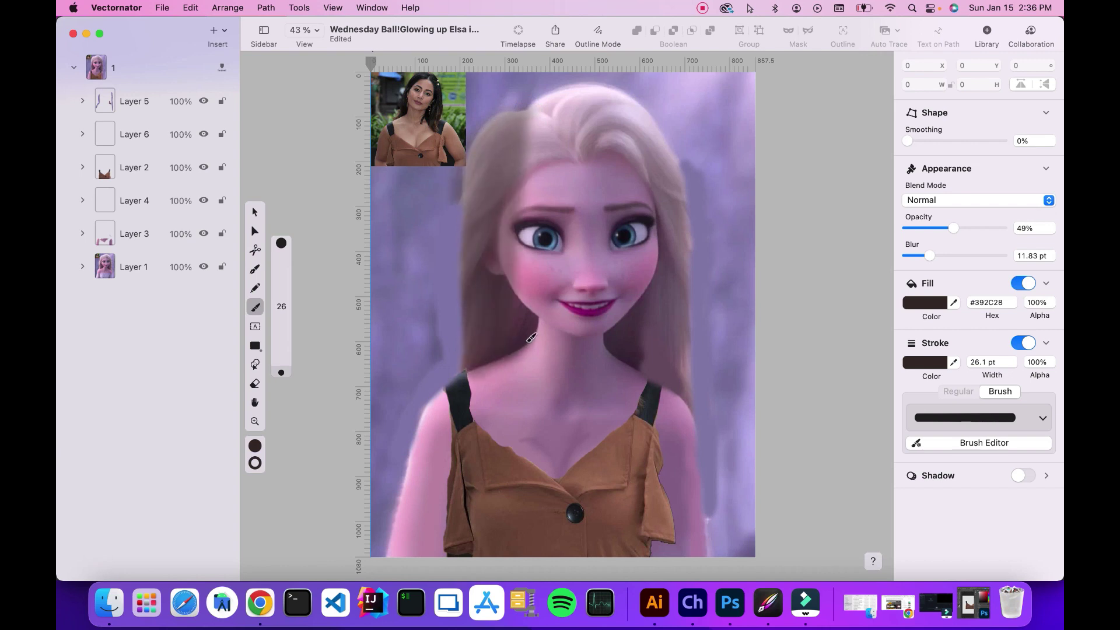
# Step: Try tinting Elsa's hair with translucent dark brown strokes on the layer above the dress, and undo the strokes
pyautogui.moveTo(525, 150); pyautogui.dragTo(542, 320)
pyautogui.press('super+z')
pyautogui.press('super+z')
pyautogui.press('super+z')
pyautogui.press('super+z')
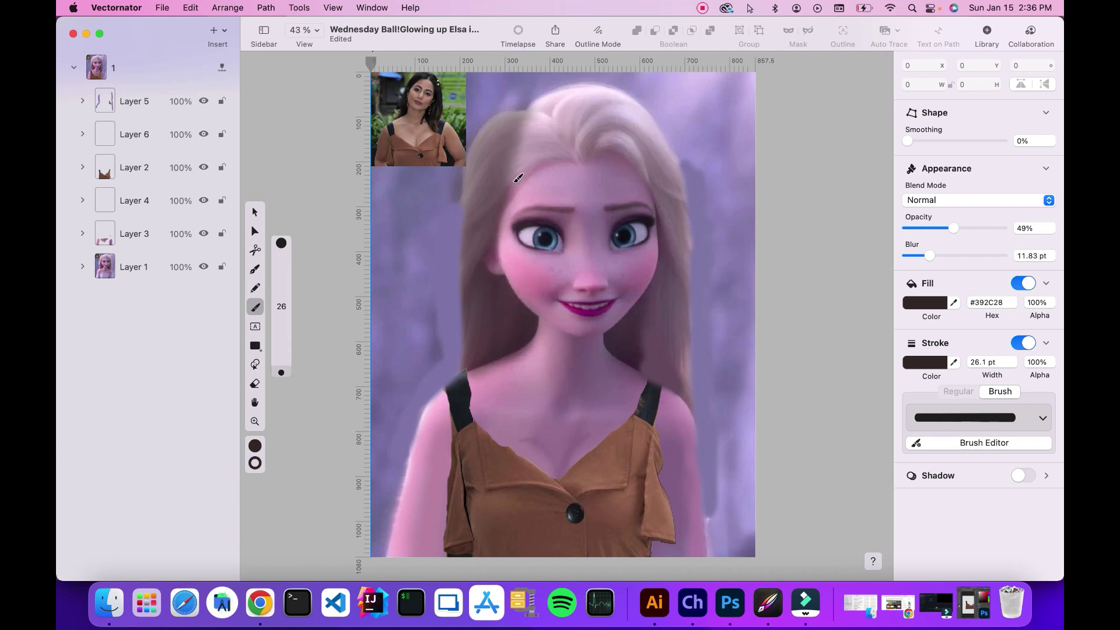
pyautogui.moveTo(525, 118); pyautogui.dragTo(509, 192)
pyautogui.moveTo(559, 149)
pyautogui.mouseDown()
pyautogui.moveTo(618, 147)
pyautogui.moveTo(643, 159)
pyautogui.moveTo(668, 258)
pyautogui.moveTo(643, 322)
pyautogui.moveTo(643, 371)
pyautogui.moveTo(681, 389)
pyautogui.mouseUp()
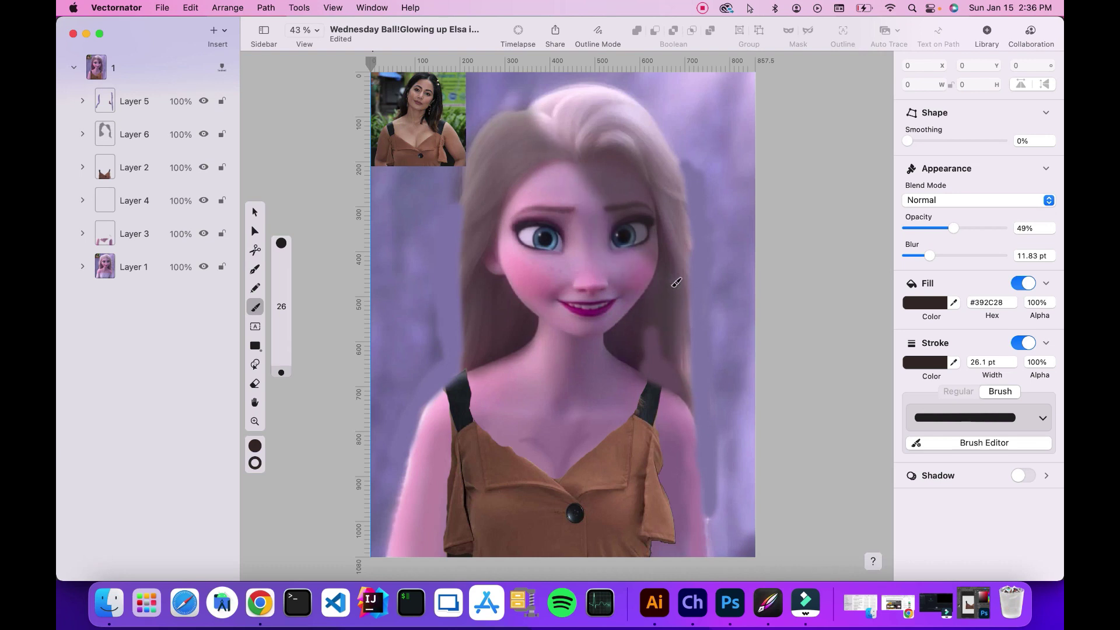
pyautogui.press('super+z')
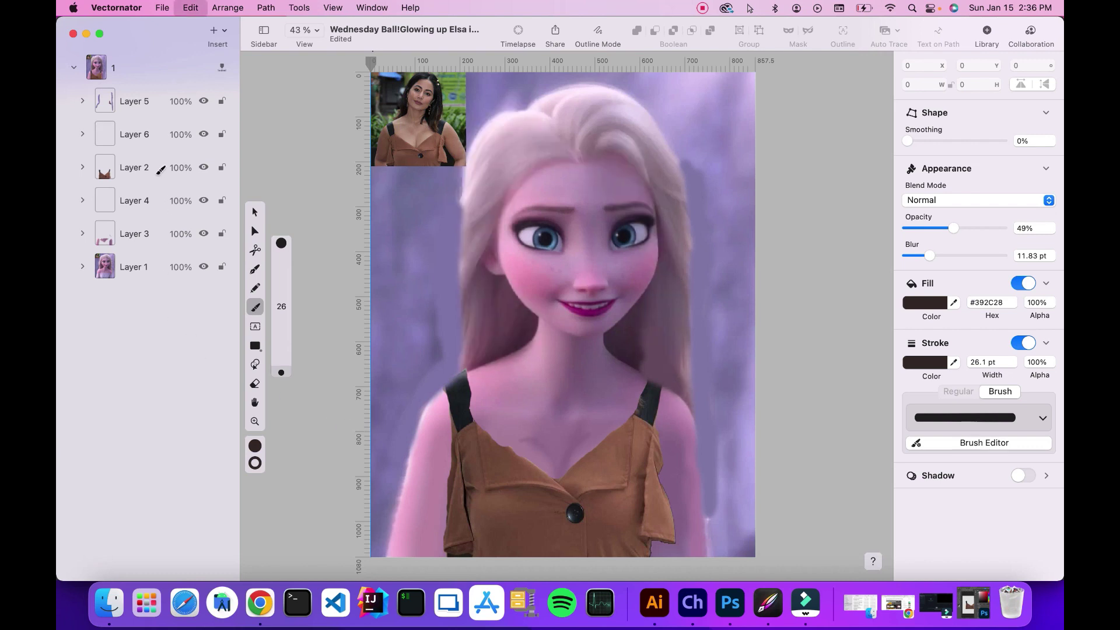
# Step: Add a new layer directly above Layer 5 and select it
pyautogui.click(155, 100)
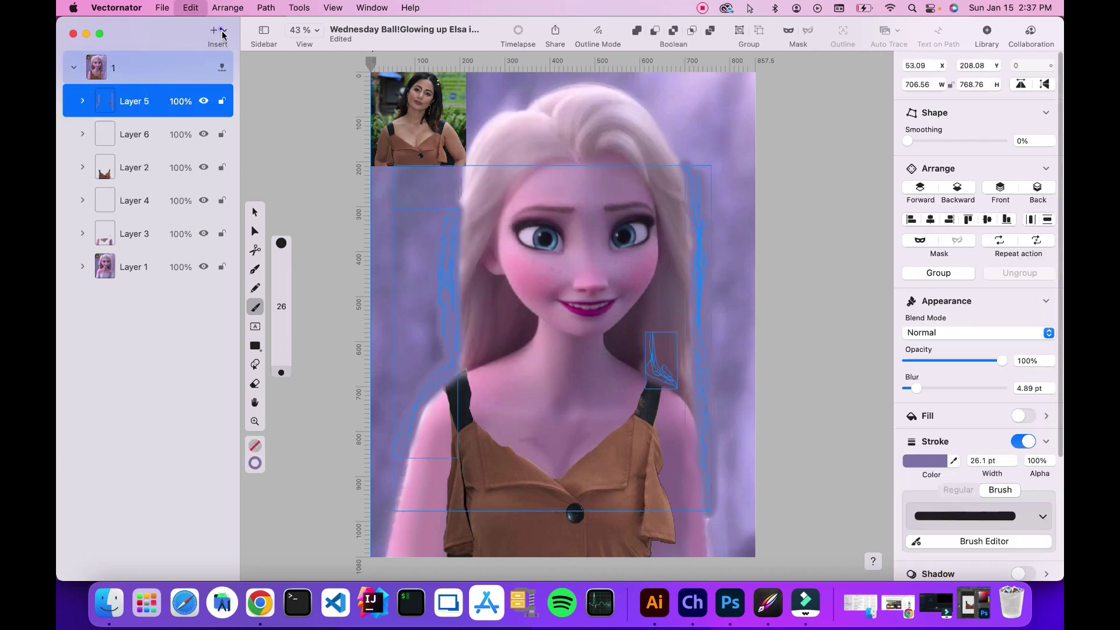
pyautogui.click(214, 31)
pyautogui.click(228, 50)
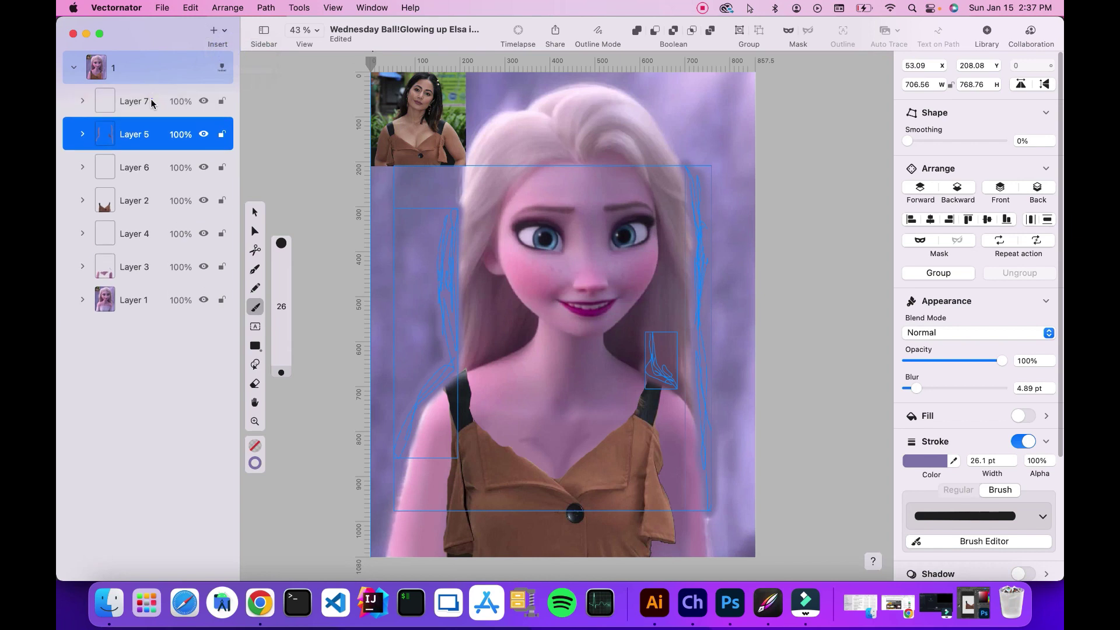
pyautogui.click(150, 101)
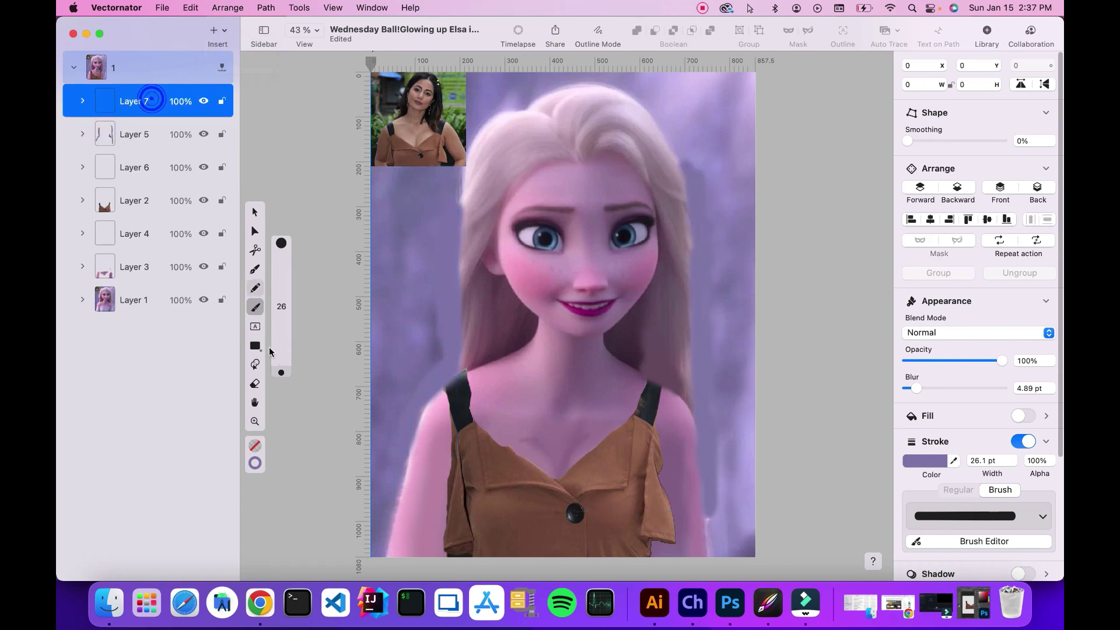
# Step: Set the brush's stroke and fill to the dark brown #392C28 from the colour history
pyautogui.click(929, 465)
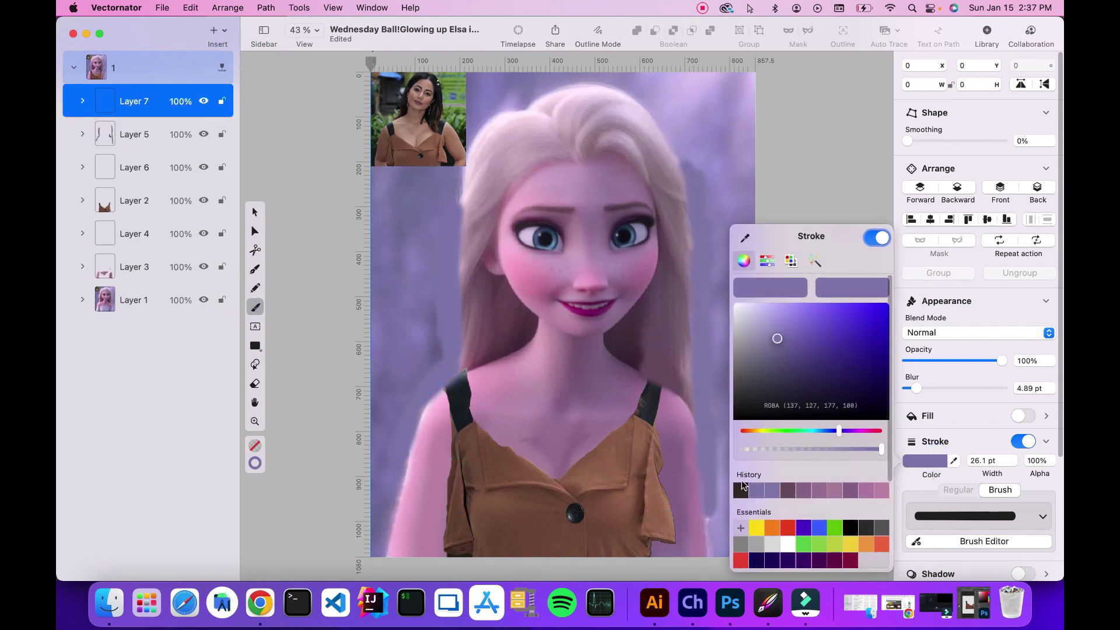
pyautogui.click(742, 485)
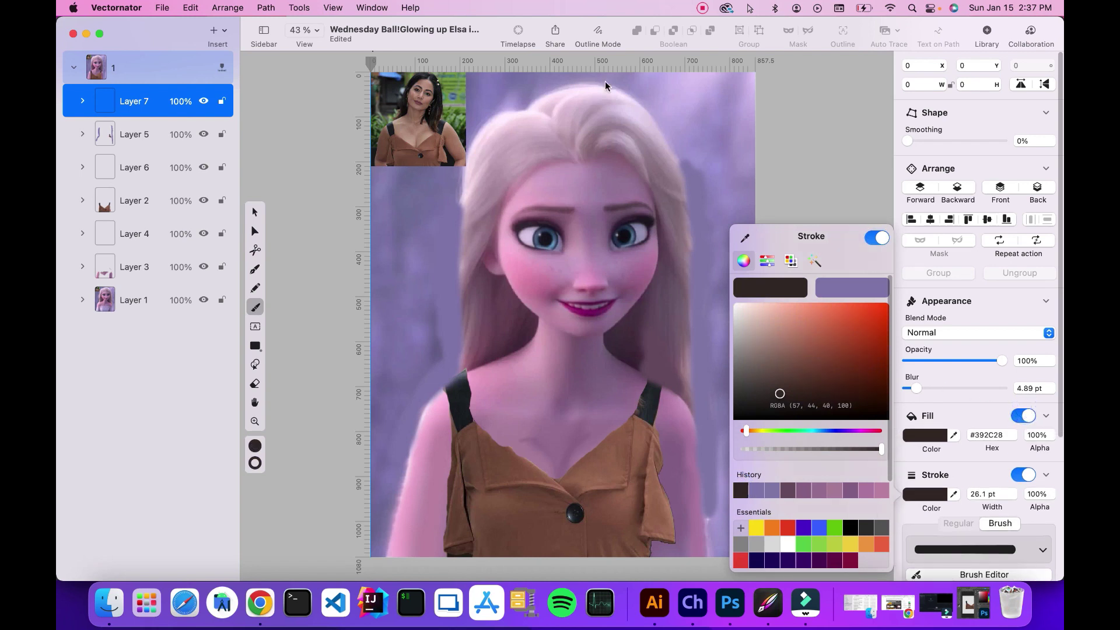
pyautogui.press('Escape')
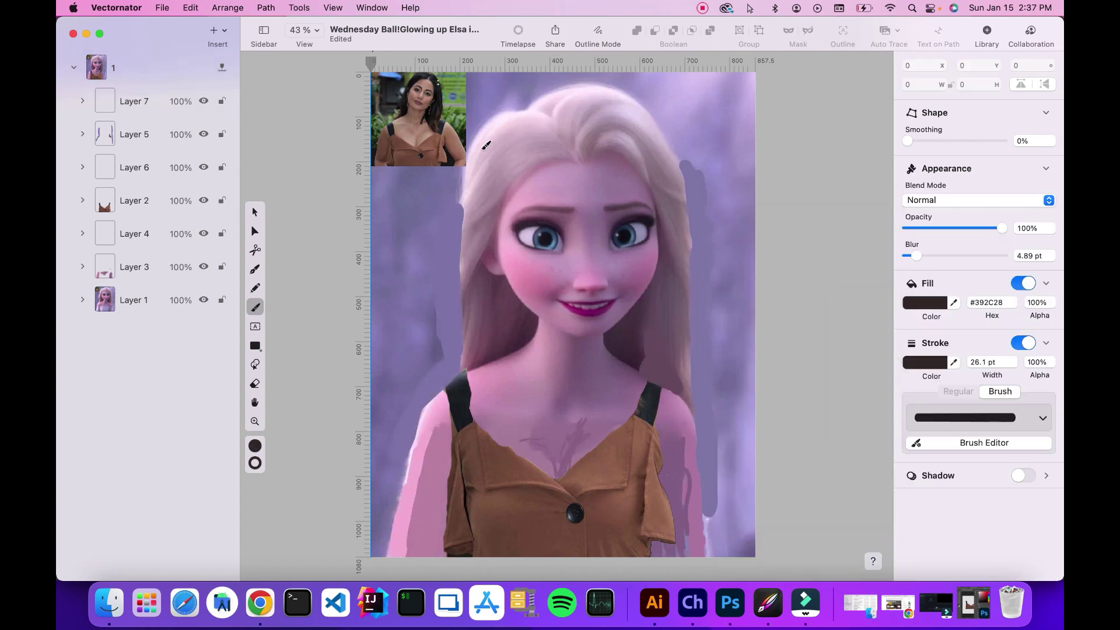
# Step: Set the brush blur to 18.13 pt and the opacity to 44%, undoing the test strokes on the hair
pyautogui.moveTo(532, 112); pyautogui.dragTo(477, 172)
pyautogui.press('super+z')
pyautogui.moveTo(917, 257); pyautogui.dragTo(942, 259)
pyautogui.moveTo(527, 108)
pyautogui.mouseDown()
pyautogui.moveTo(490, 133)
pyautogui.moveTo(475, 161)
pyautogui.moveTo(470, 281)
pyautogui.mouseUp()
pyautogui.press('super+z')
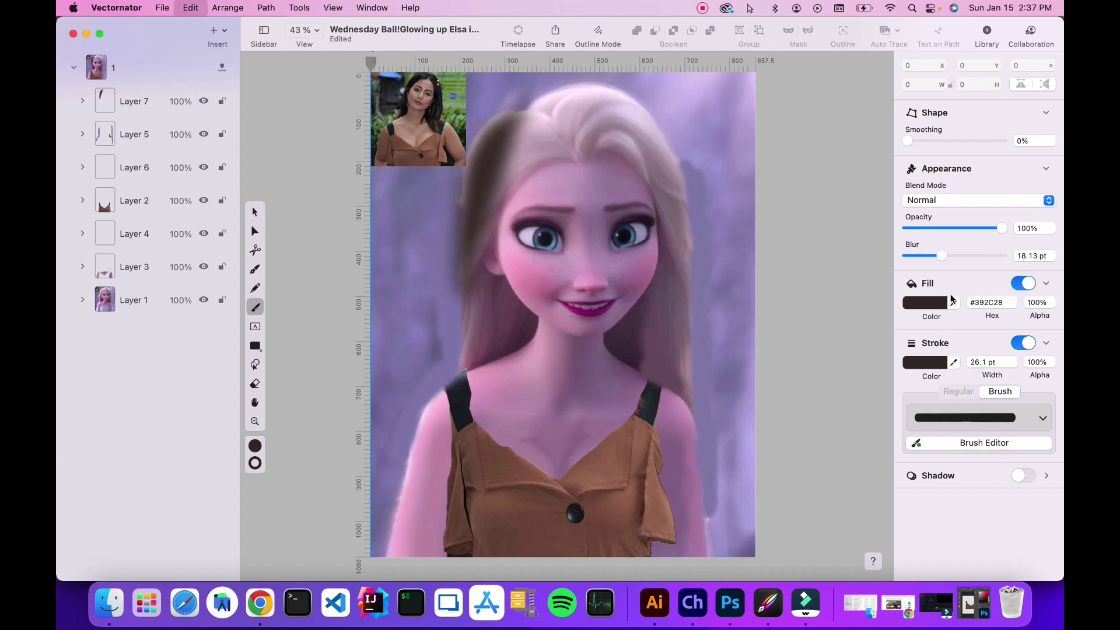
pyautogui.click(949, 228)
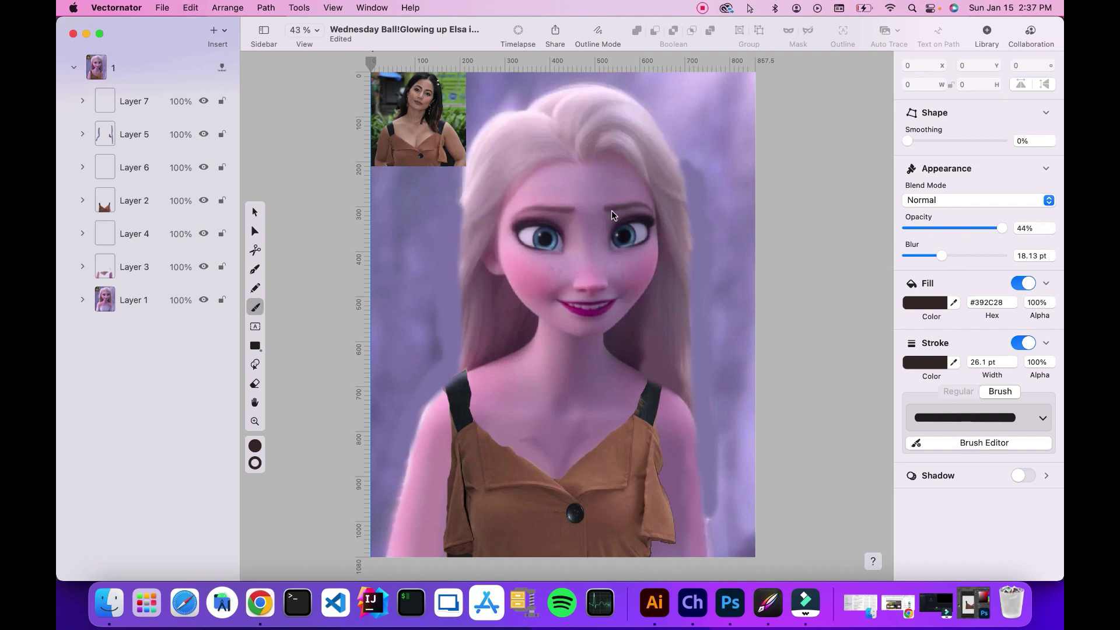
# Step: Tint all of Elsa's hair, including the crown and both side lengths, with soft translucent dark brown, undoing stray strokes
pyautogui.moveTo(532, 105)
pyautogui.mouseDown()
pyautogui.moveTo(483, 130)
pyautogui.moveTo(470, 363)
pyautogui.mouseUp()
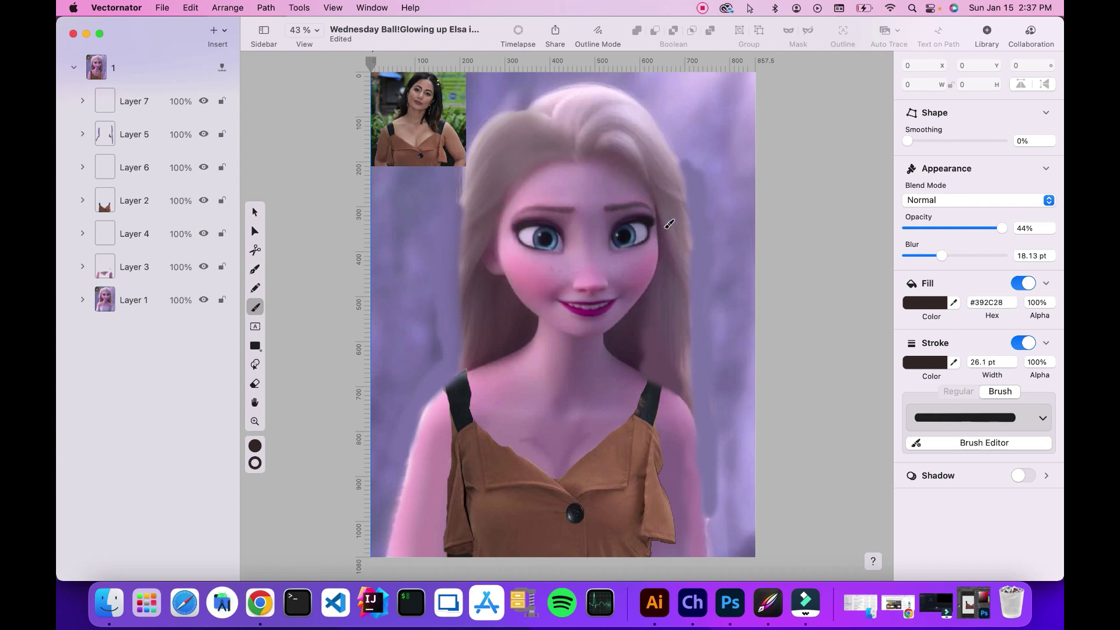
pyautogui.moveTo(666, 265)
pyautogui.mouseDown()
pyautogui.moveTo(613, 331)
pyautogui.moveTo(621, 346)
pyautogui.mouseUp()
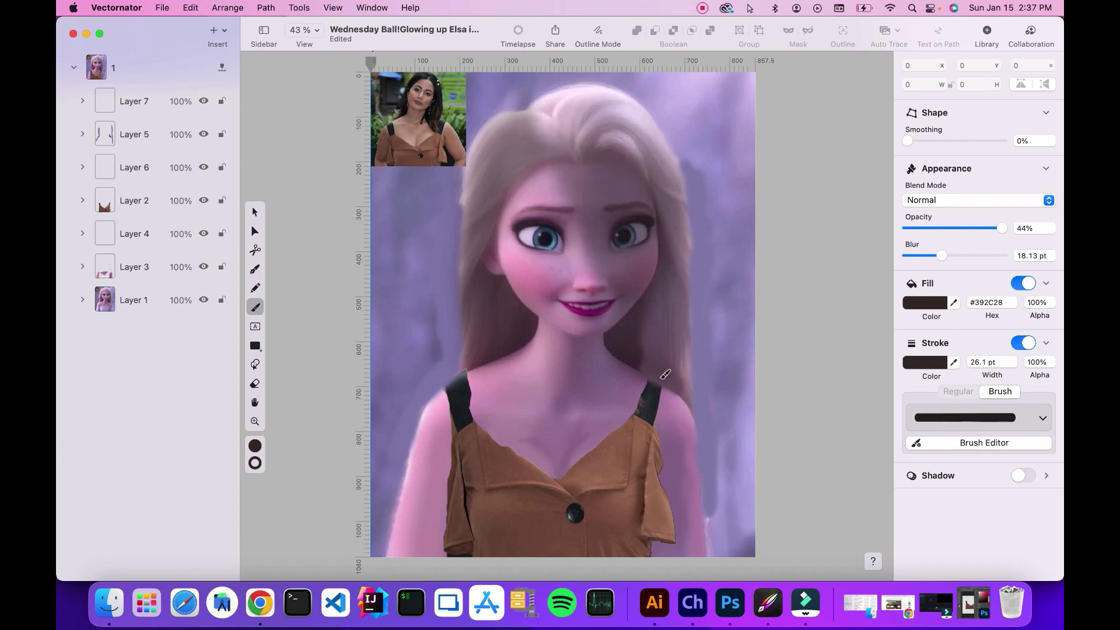
pyautogui.press('super+z')
pyautogui.press('super+z')
pyautogui.press('super+z')
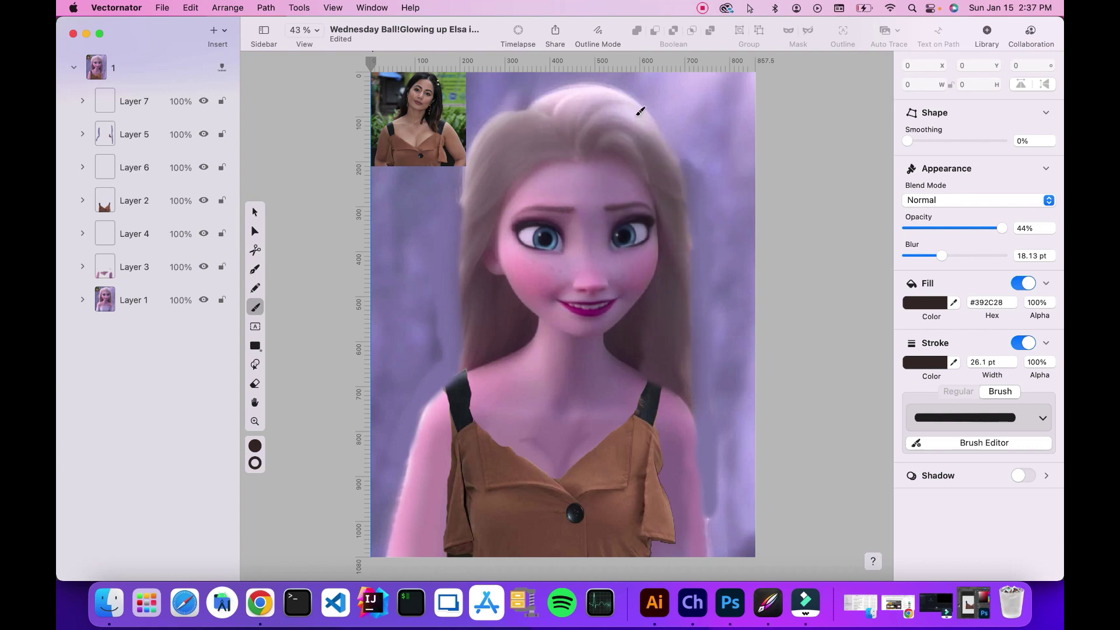
pyautogui.moveTo(602, 87)
pyautogui.mouseDown()
pyautogui.moveTo(526, 109)
pyautogui.moveTo(605, 92)
pyautogui.moveTo(651, 124)
pyautogui.moveTo(690, 188)
pyautogui.mouseUp()
pyautogui.press('super+z')
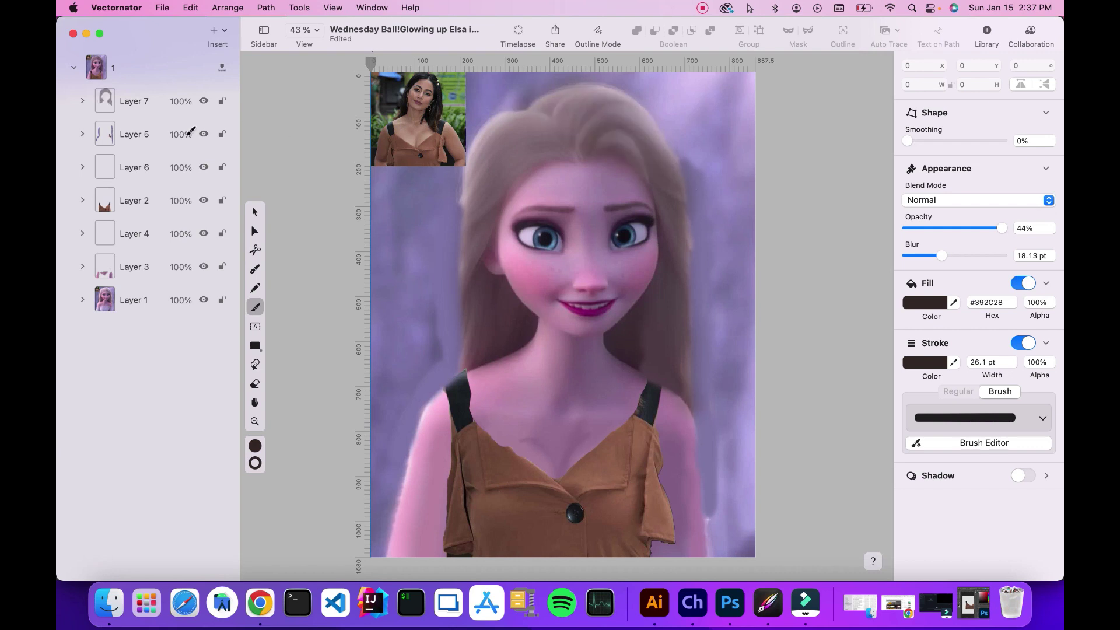
# Step: Duplicate the hair tint shape on Layer 7 and align the copy over the original
pyautogui.click(153, 101)
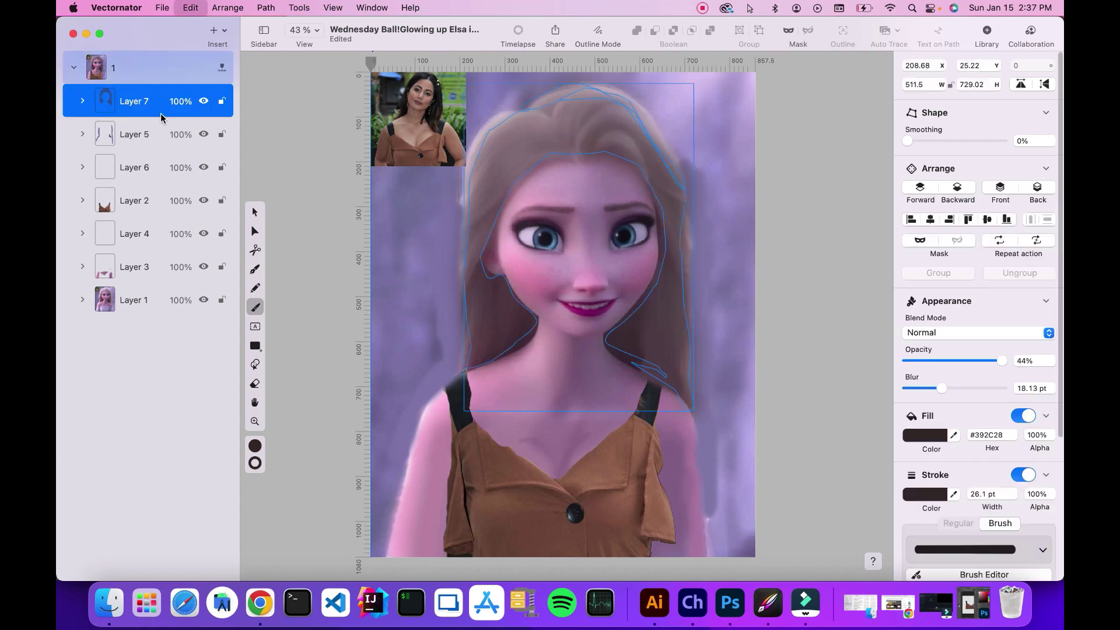
pyautogui.click(254, 211)
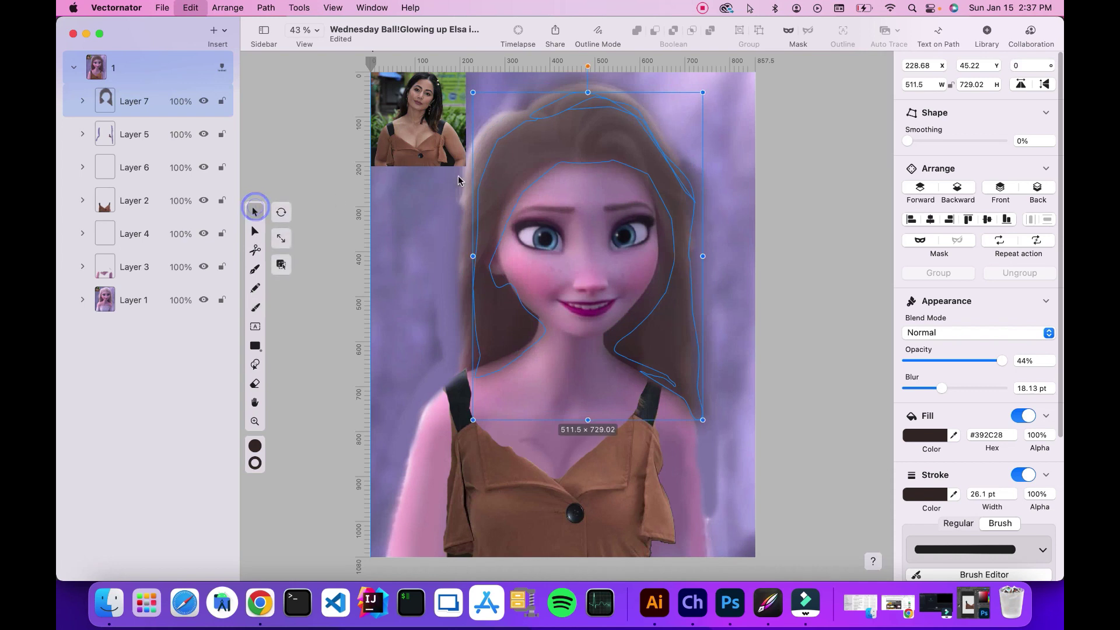
pyautogui.moveTo(547, 146); pyautogui.dragTo(540, 144)
# Step: Set the Layer 7 hair tint shapes to the Overlay blend mode with 58% opacity
pyautogui.click(155, 67)
pyautogui.click(165, 97)
pyautogui.click(944, 284)
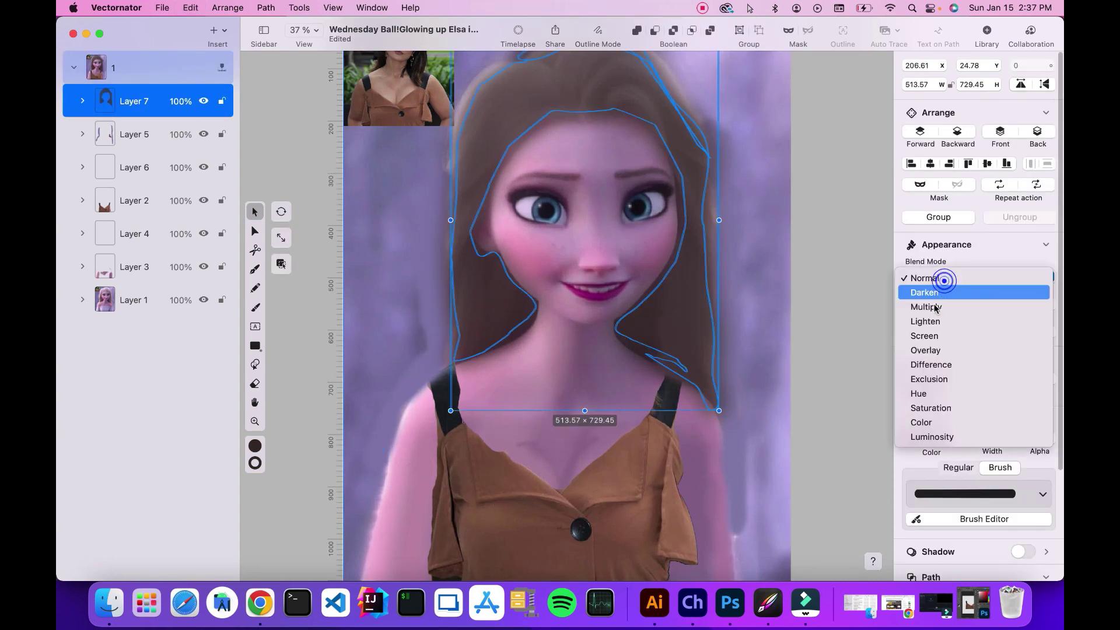
pyautogui.click(950, 350)
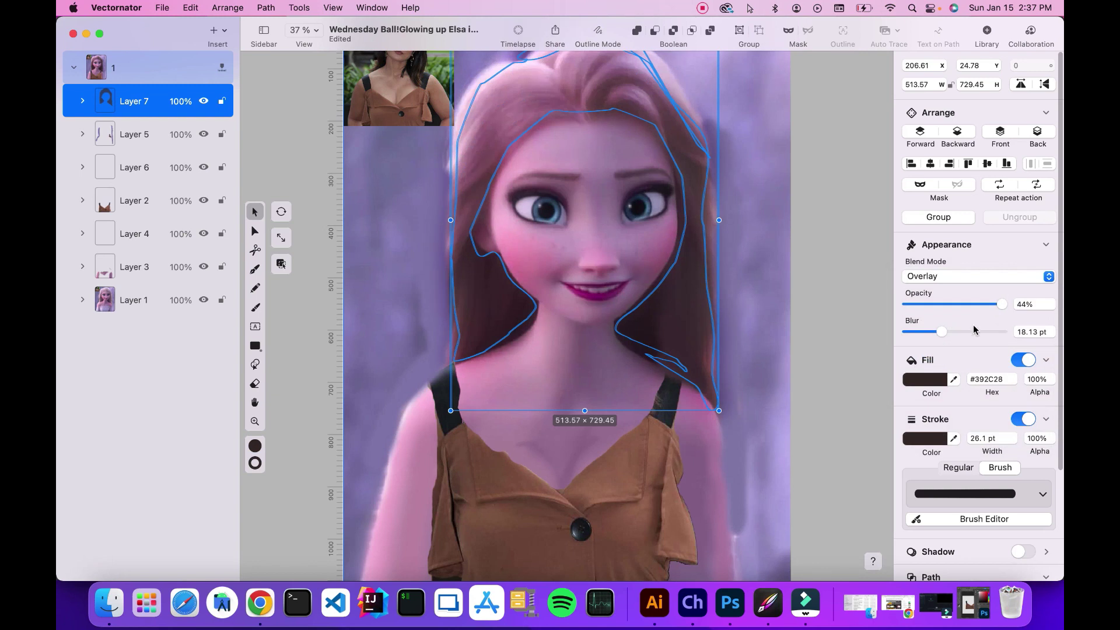
pyautogui.moveTo(998, 306); pyautogui.dragTo(961, 306)
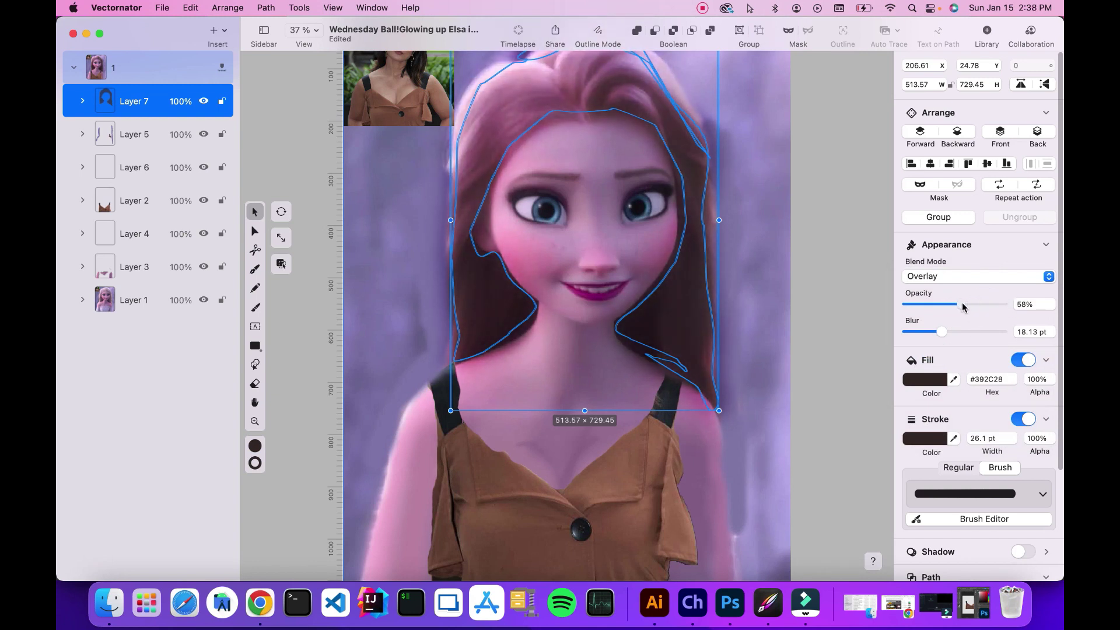
# Step: Add a new layer above the hair tint layer and select it
pyautogui.click(214, 31)
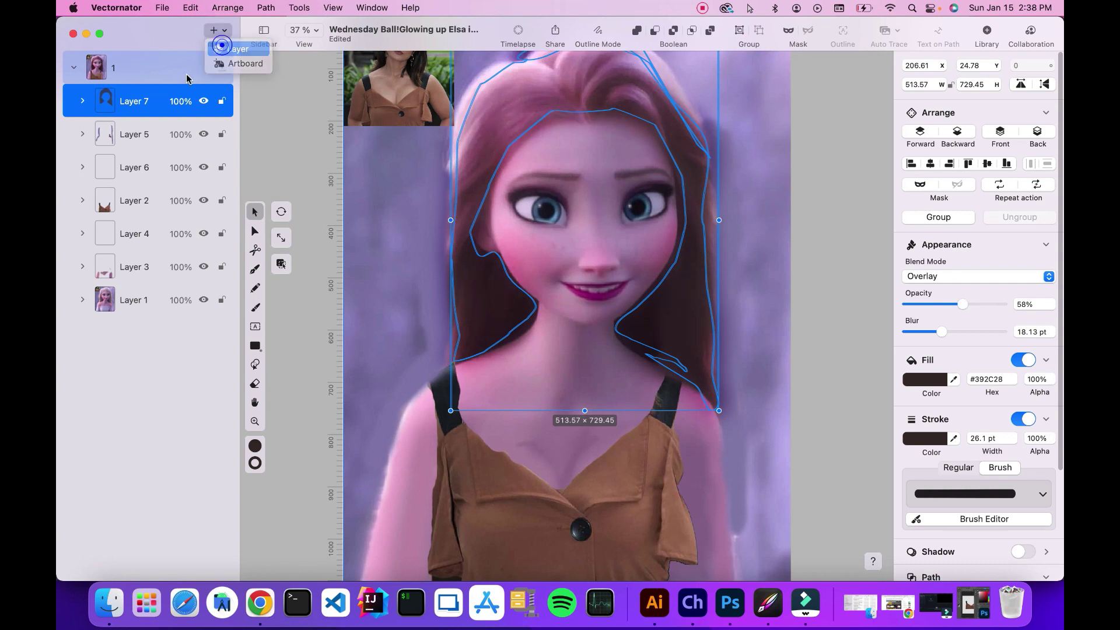
pyautogui.click(234, 46)
pyautogui.click(155, 106)
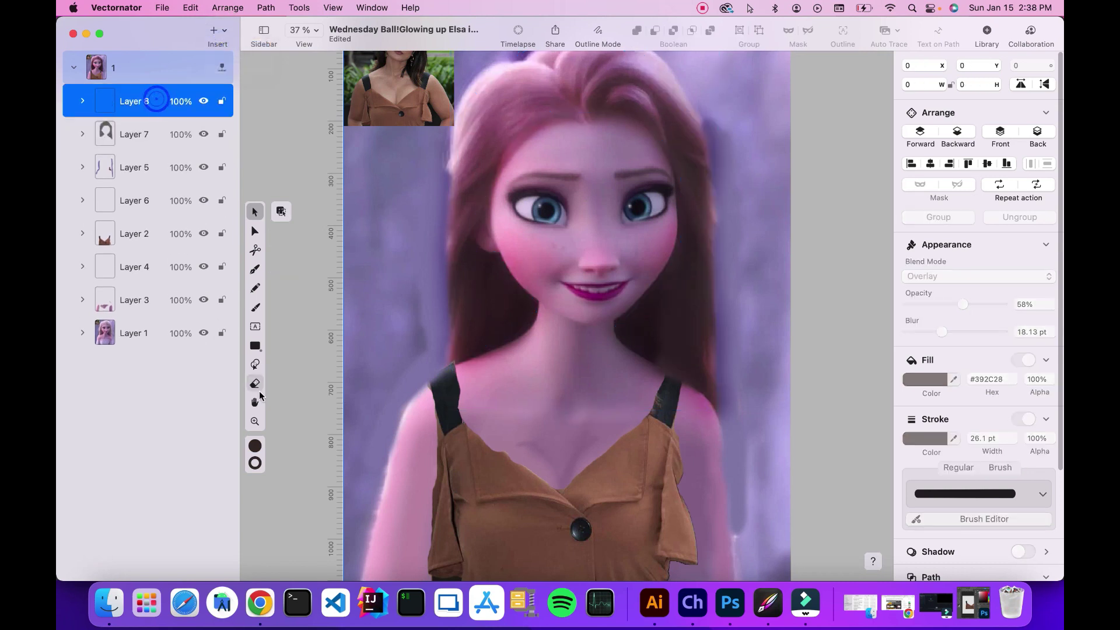
# Step: Set up the brush without fill at 100% opacity and 0.37 pt blur, undoing a test stroke on the eye
pyautogui.click(255, 421)
pyautogui.click(635, 479)
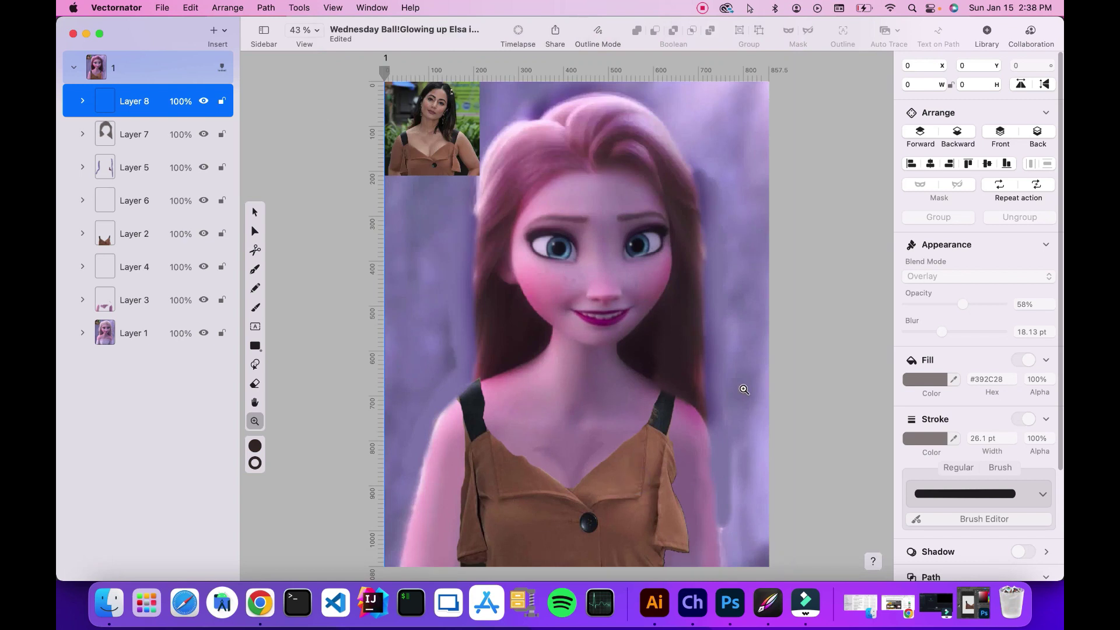
pyautogui.press('b')
pyautogui.click(1020, 283)
pyautogui.moveTo(963, 228); pyautogui.dragTo(1018, 229)
pyautogui.moveTo(566, 236)
pyautogui.mouseDown()
pyautogui.moveTo(546, 248)
pyautogui.moveTo(548, 268)
pyautogui.moveTo(569, 263)
pyautogui.mouseUp()
pyautogui.press('super+z')
pyautogui.moveTo(913, 255); pyautogui.dragTo(908, 258)
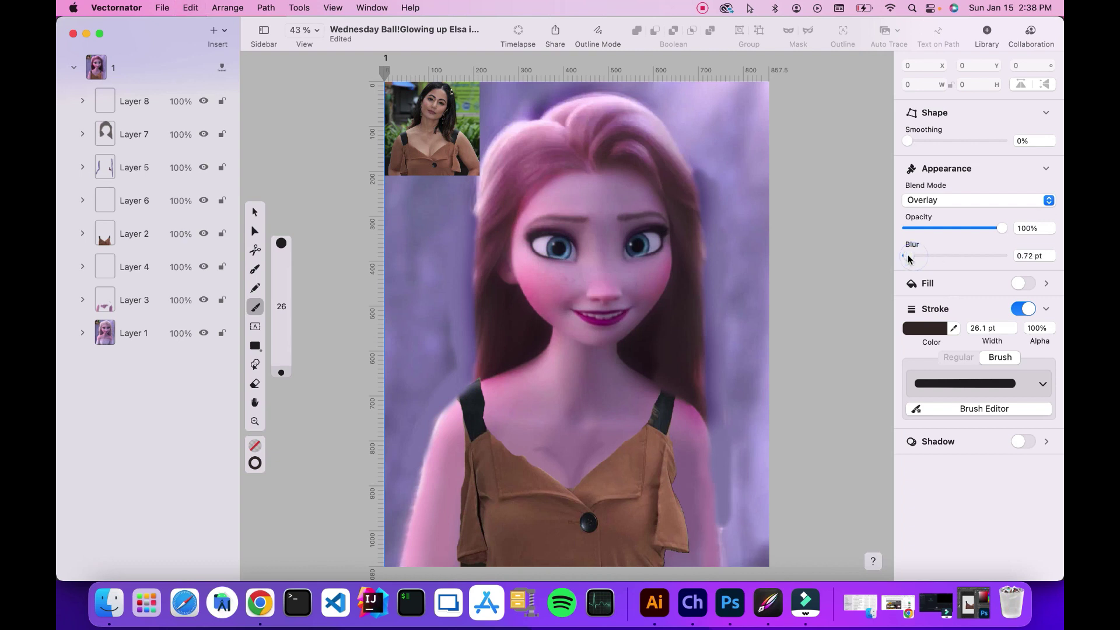
# Step: Switch the brush to the Hue blend mode and 43% opacity, undoing a test stroke over the iris
pyautogui.click(925, 204)
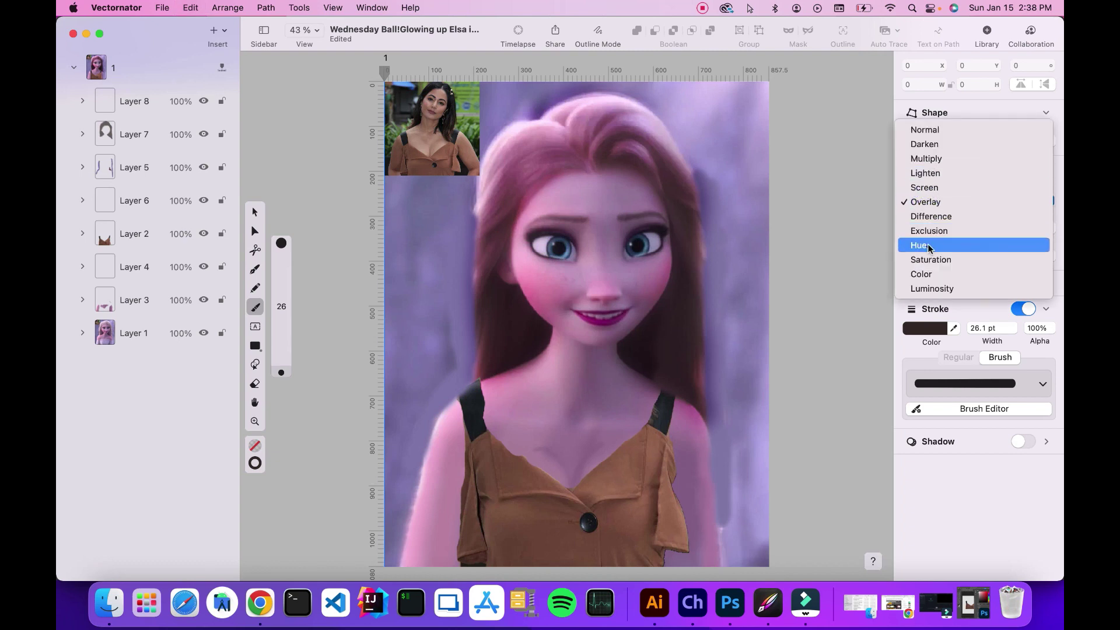
pyautogui.click(928, 246)
pyautogui.moveTo(566, 236)
pyautogui.mouseDown()
pyautogui.moveTo(552, 260)
pyautogui.moveTo(592, 259)
pyautogui.mouseUp()
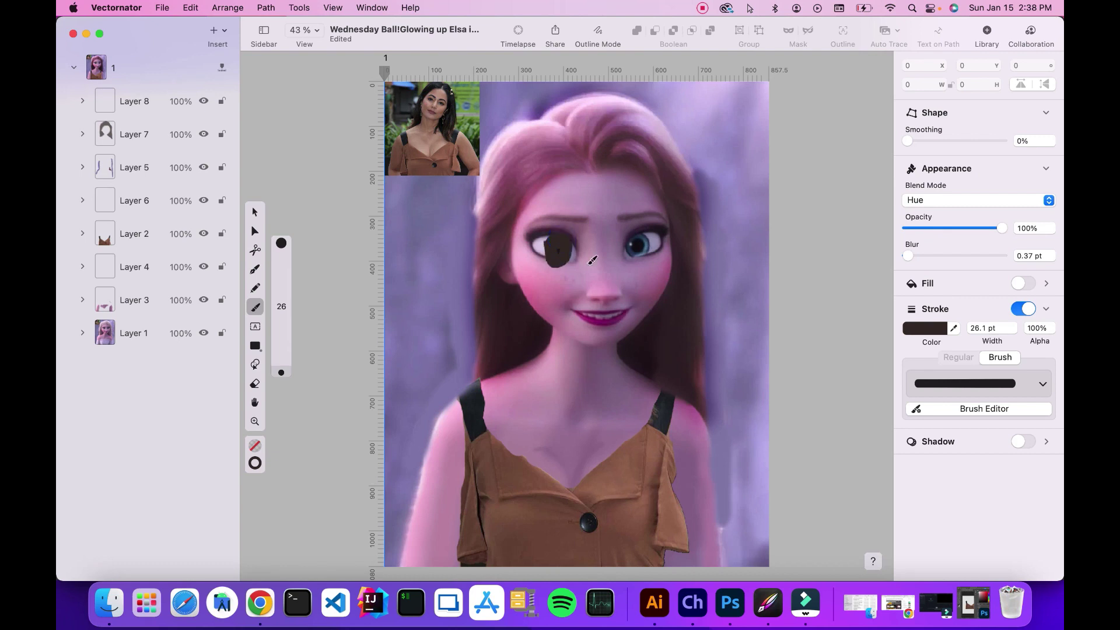
pyautogui.press('super+z')
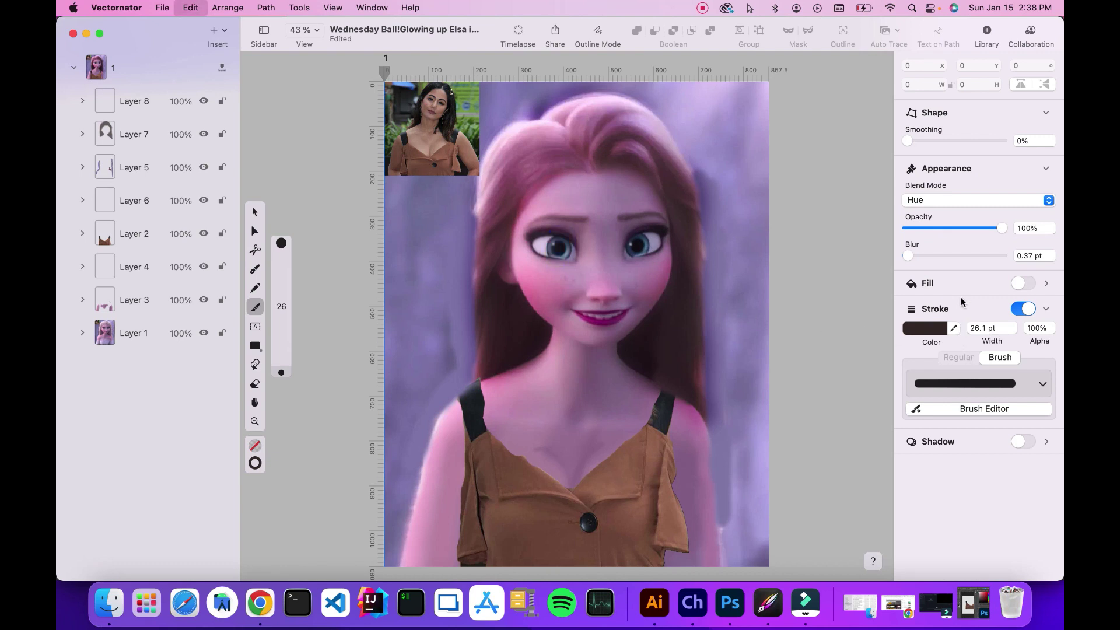
pyautogui.click(948, 228)
# Step: Recolour both irises and both eyebrows with dark brown Hue strokes
pyautogui.moveTo(559, 248); pyautogui.dragTo(560, 248)
pyautogui.moveTo(644, 234); pyautogui.dragTo(648, 238)
pyautogui.moveTo(585, 218); pyautogui.dragTo(521, 225)
pyautogui.moveTo(623, 216)
pyautogui.mouseDown()
pyautogui.moveTo(613, 220)
pyautogui.moveTo(676, 215)
pyautogui.mouseUp()
# Step: Turn on the brush fill and tint the skin of the neck, arms and face, raising the blur to 2.83 pt for the face
pyautogui.click(1023, 283)
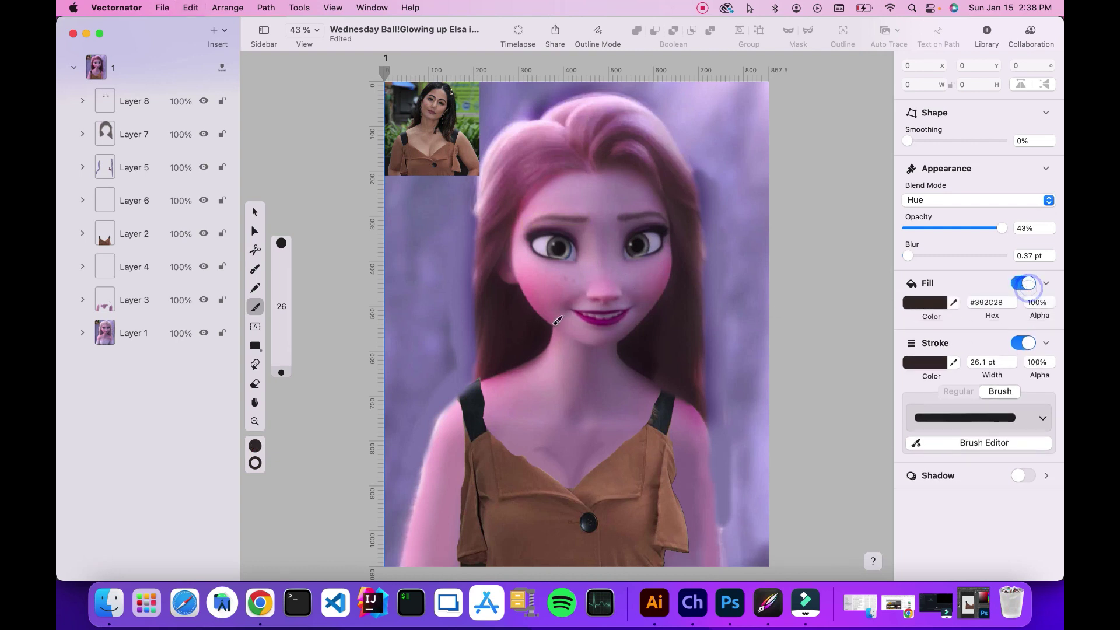
pyautogui.moveTo(548, 356)
pyautogui.mouseDown()
pyautogui.moveTo(479, 388)
pyautogui.moveTo(451, 419)
pyautogui.moveTo(414, 527)
pyautogui.moveTo(413, 569)
pyautogui.moveTo(441, 575)
pyautogui.moveTo(488, 471)
pyautogui.moveTo(526, 456)
pyautogui.moveTo(566, 491)
pyautogui.moveTo(626, 463)
pyautogui.moveTo(659, 467)
pyautogui.moveTo(666, 548)
pyautogui.moveTo(694, 587)
pyautogui.moveTo(715, 564)
pyautogui.moveTo(722, 506)
pyautogui.moveTo(701, 426)
pyautogui.moveTo(619, 345)
pyautogui.moveTo(560, 327)
pyautogui.mouseUp()
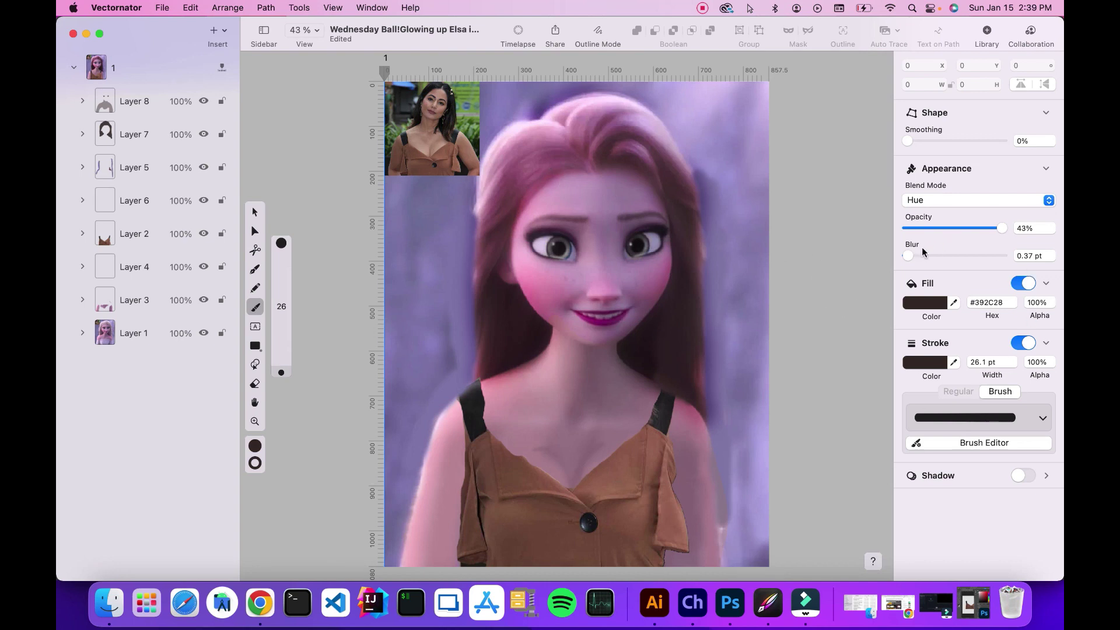
pyautogui.moveTo(913, 257); pyautogui.dragTo(916, 257)
pyautogui.moveTo(592, 171)
pyautogui.mouseDown()
pyautogui.moveTo(537, 199)
pyautogui.moveTo(519, 223)
pyautogui.moveTo(513, 277)
pyautogui.moveTo(545, 230)
pyautogui.moveTo(582, 251)
pyautogui.moveTo(639, 225)
pyautogui.moveTo(664, 229)
pyautogui.moveTo(666, 213)
pyautogui.moveTo(618, 170)
pyautogui.mouseUp()
pyautogui.moveTo(535, 272)
pyautogui.mouseDown()
pyautogui.moveTo(638, 265)
pyautogui.moveTo(670, 243)
pyautogui.moveTo(668, 286)
pyautogui.moveTo(633, 324)
pyautogui.moveTo(616, 332)
pyautogui.moveTo(626, 300)
pyautogui.moveTo(565, 309)
pyautogui.moveTo(579, 325)
pyautogui.moveTo(622, 326)
pyautogui.moveTo(596, 345)
pyautogui.moveTo(554, 322)
pyautogui.moveTo(535, 270)
pyautogui.mouseUp()
# Step: Turn off the brush fill and sample the lip colour #8A5157 from the woman in the reference photo as the stroke
pyautogui.click(255, 421)
pyautogui.moveTo(440, 146); pyautogui.dragTo(458, 103)
pyautogui.click(255, 307)
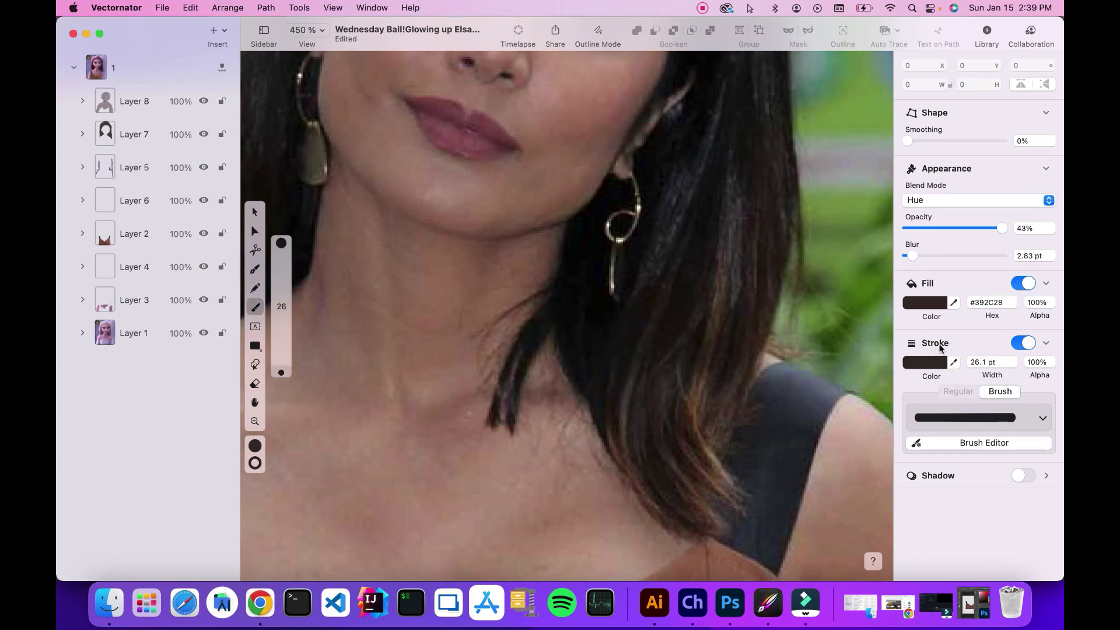
pyautogui.click(1024, 283)
pyautogui.click(954, 327)
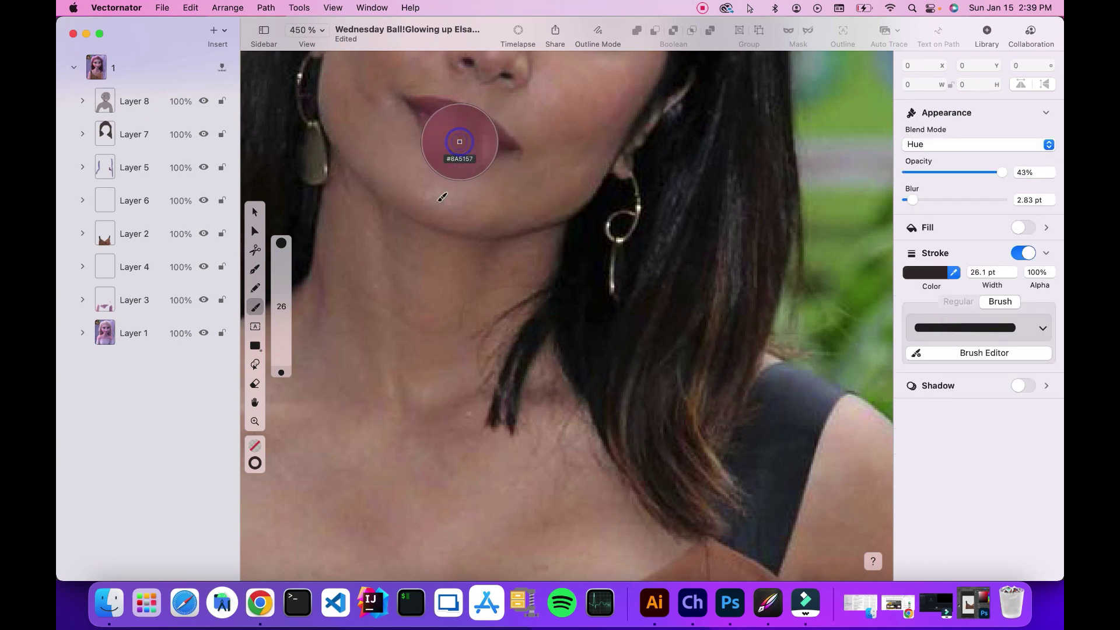
pyautogui.click(460, 141)
# Step: Add a new layer above all the existing layers for the lip painting on Elsa's face
pyautogui.click(255, 402)
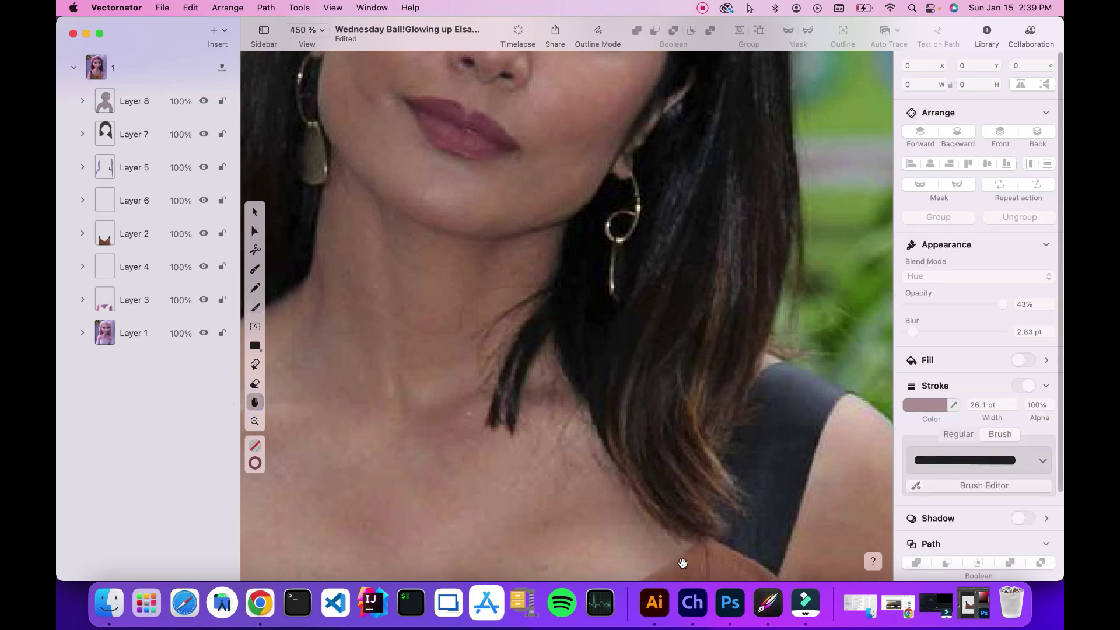
pyautogui.scroll(-10, 607, 444)
pyautogui.scroll(-15, 606, 443)
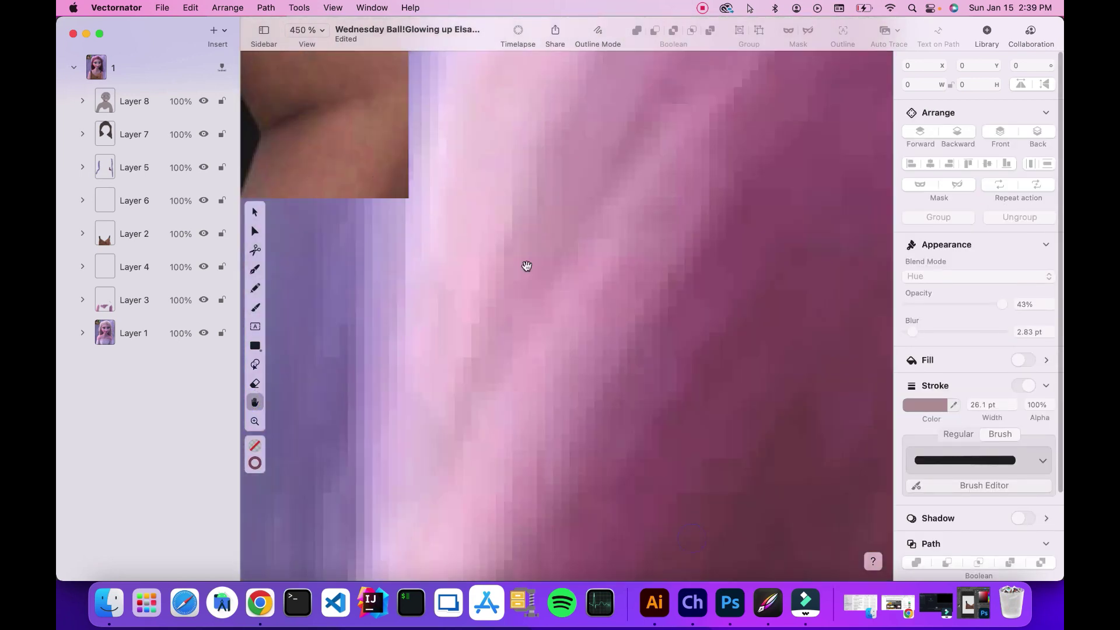
pyautogui.scroll(15, 495, 159)
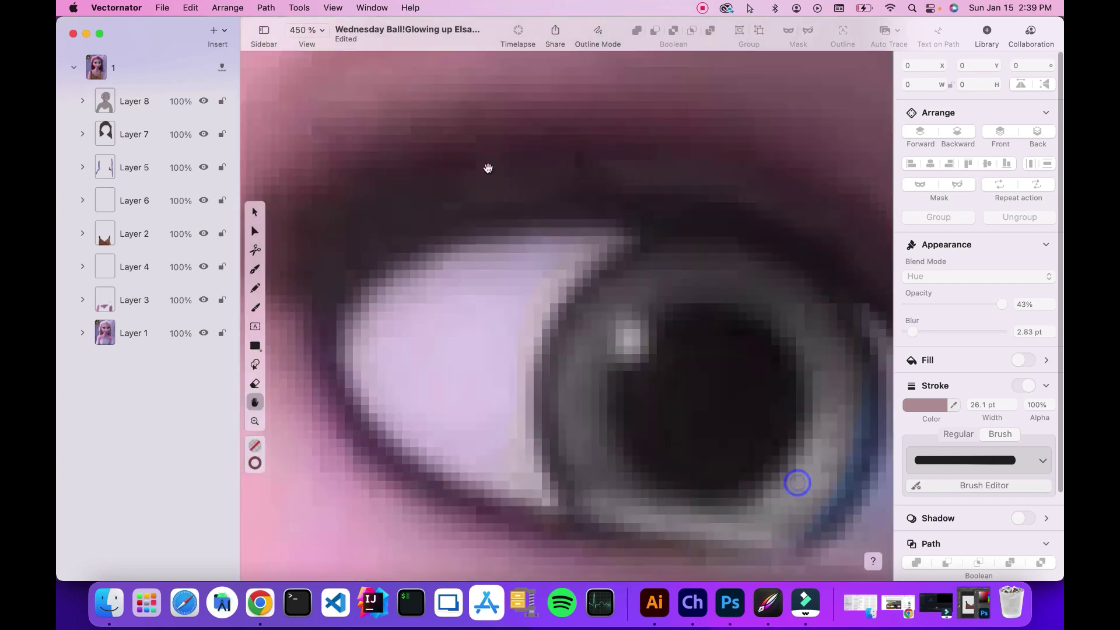
pyautogui.scroll(-10, 587, 200)
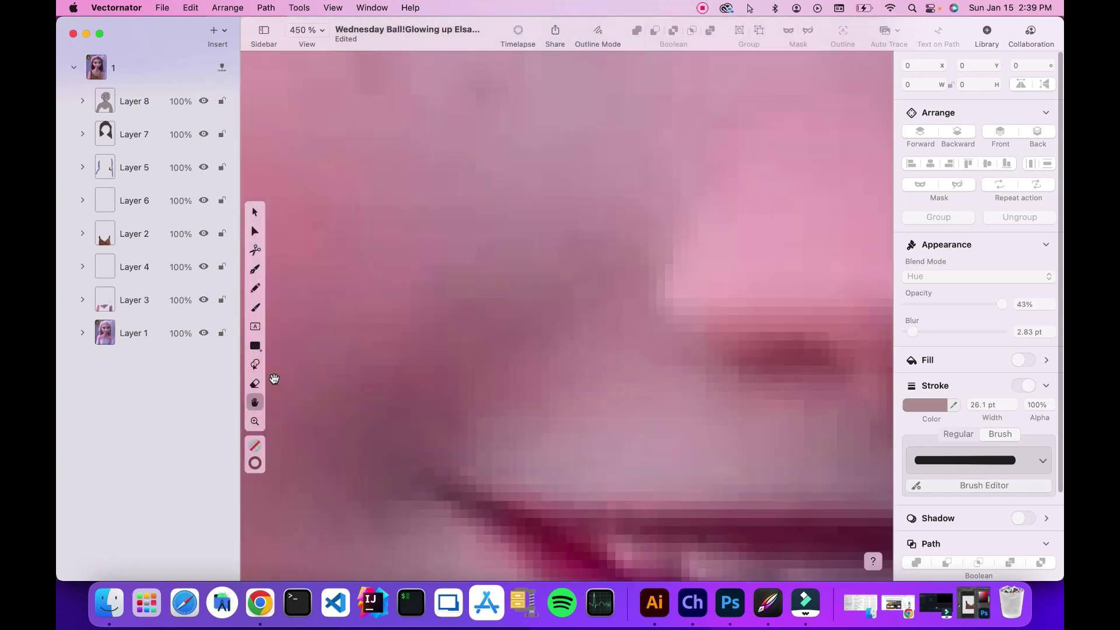
pyautogui.click(255, 420)
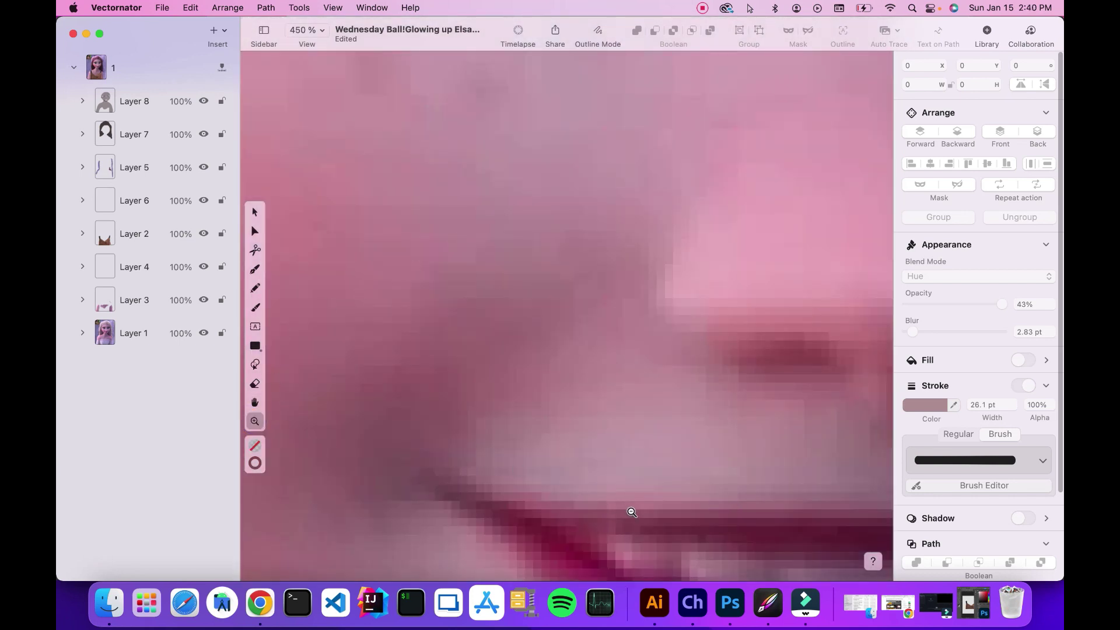
pyautogui.keyDown('alt'); pyautogui.click(634, 512); pyautogui.keyUp('alt')
pyautogui.keyDown('alt'); pyautogui.click(640, 513); pyautogui.keyUp('alt')
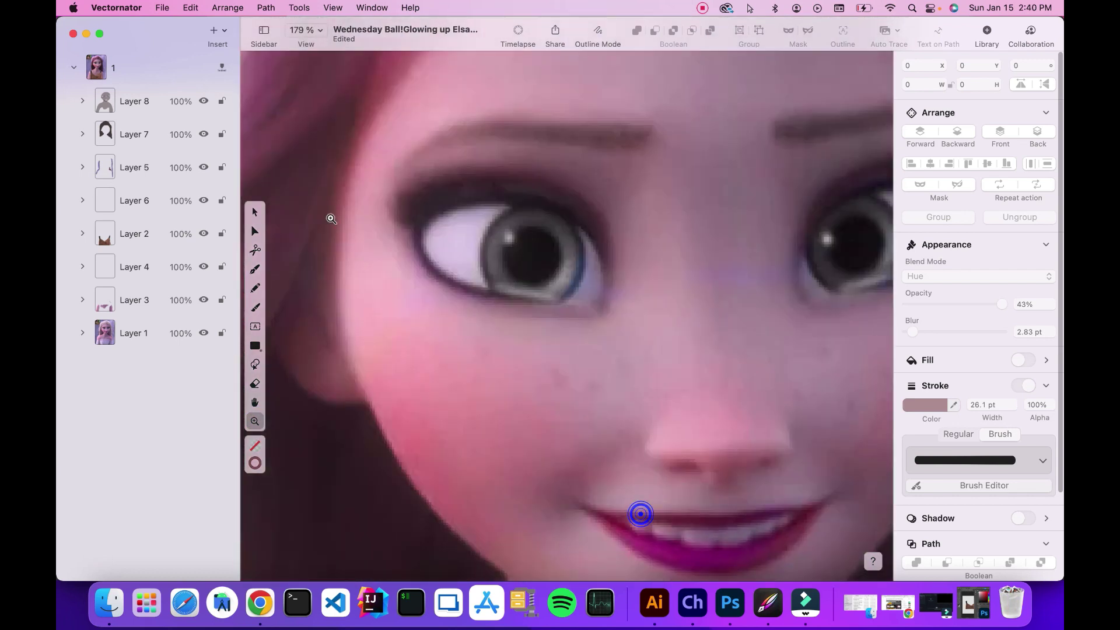
pyautogui.click(216, 30)
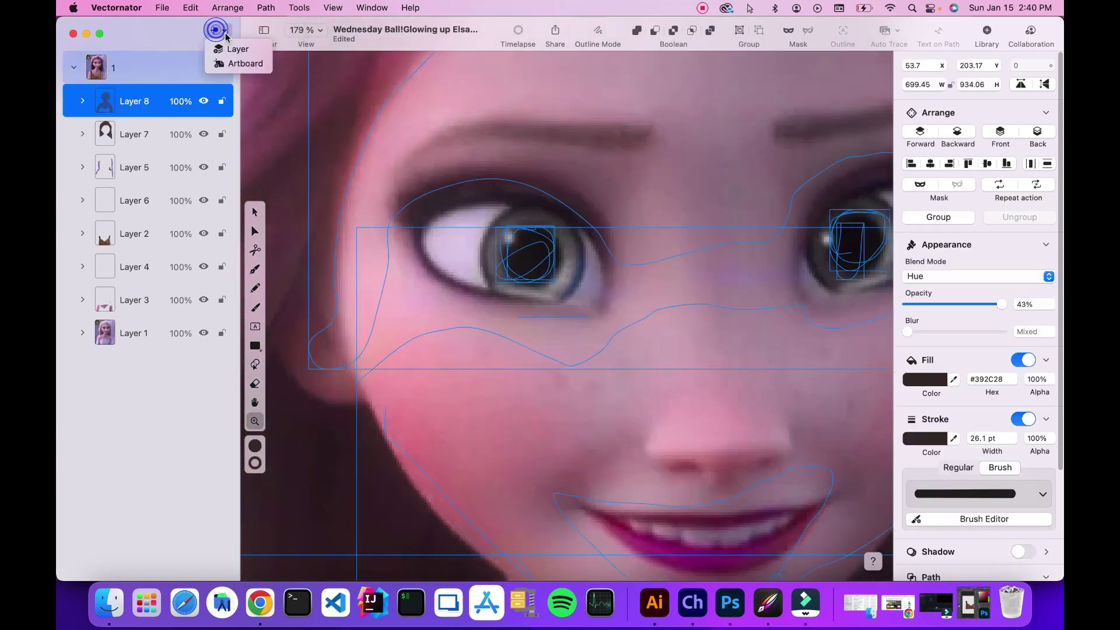
pyautogui.click(237, 45)
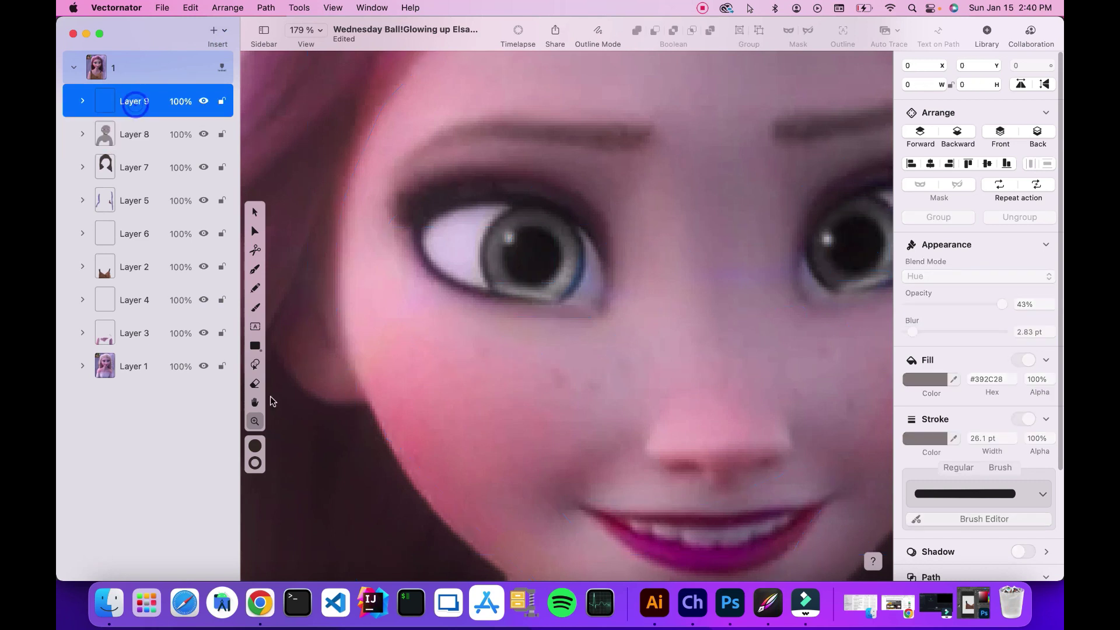
# Step: Sample the dark plum inside Elsa's mouth as the brush stroke colour, undoing a test stroke over the teeth
pyautogui.click(255, 403)
pyautogui.moveTo(718, 545)
pyautogui.mouseDown()
pyautogui.moveTo(605, 480)
pyautogui.moveTo(552, 430)
pyautogui.mouseUp()
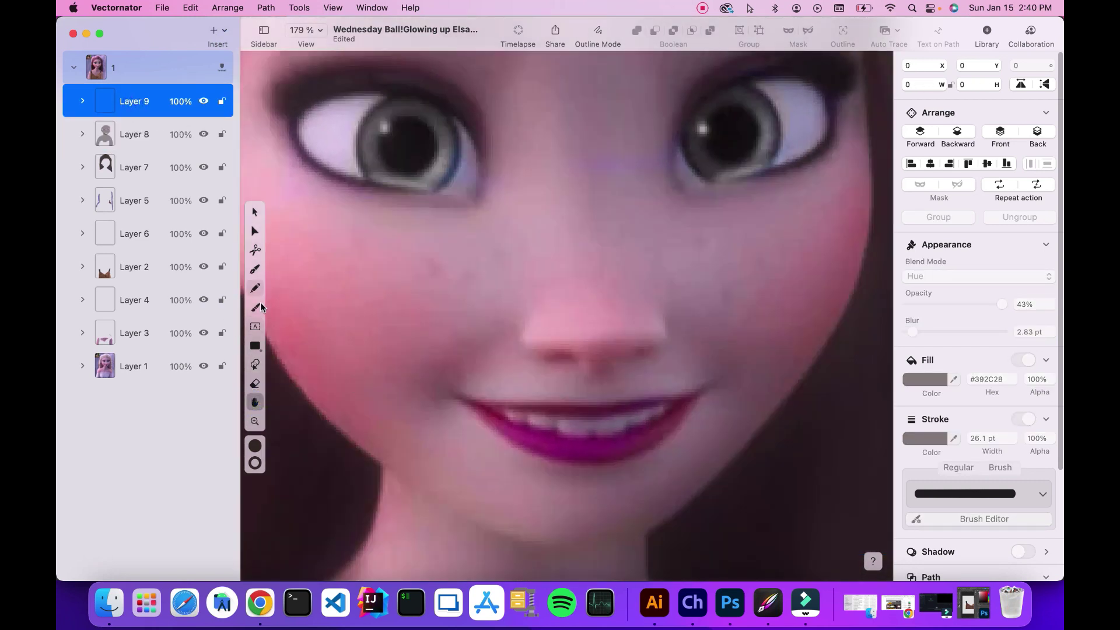
pyautogui.click(257, 308)
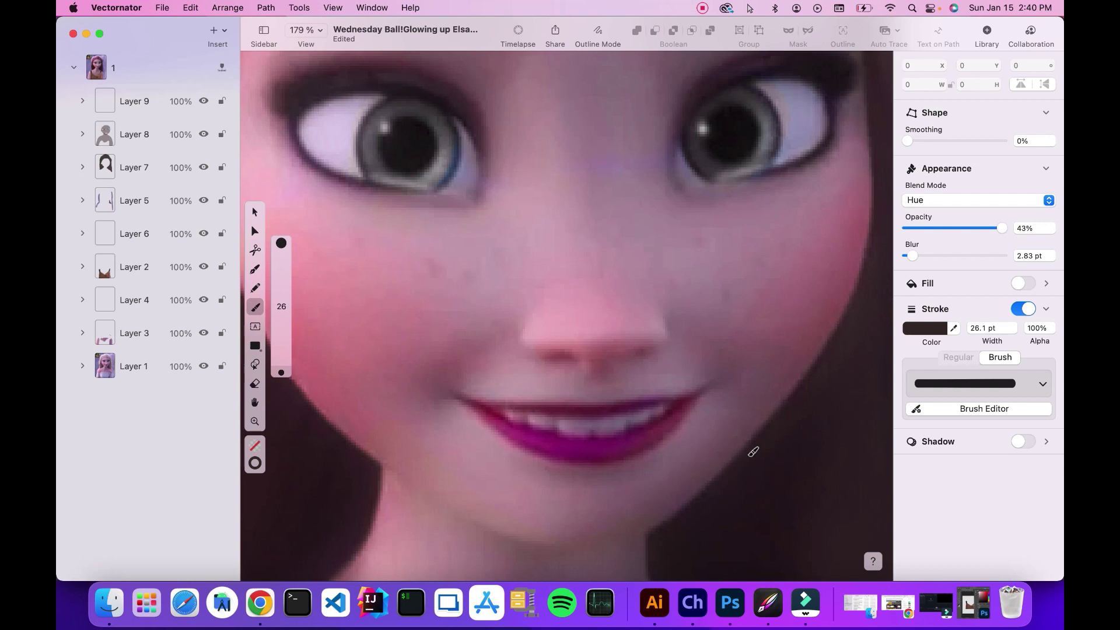
pyautogui.click(950, 329)
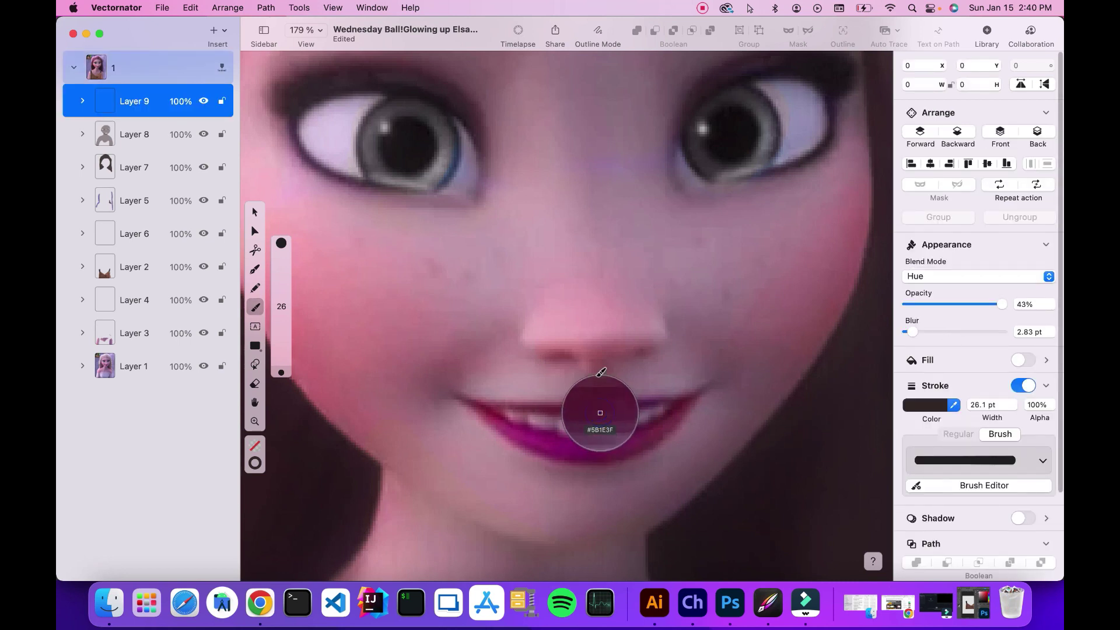
pyautogui.click(600, 406)
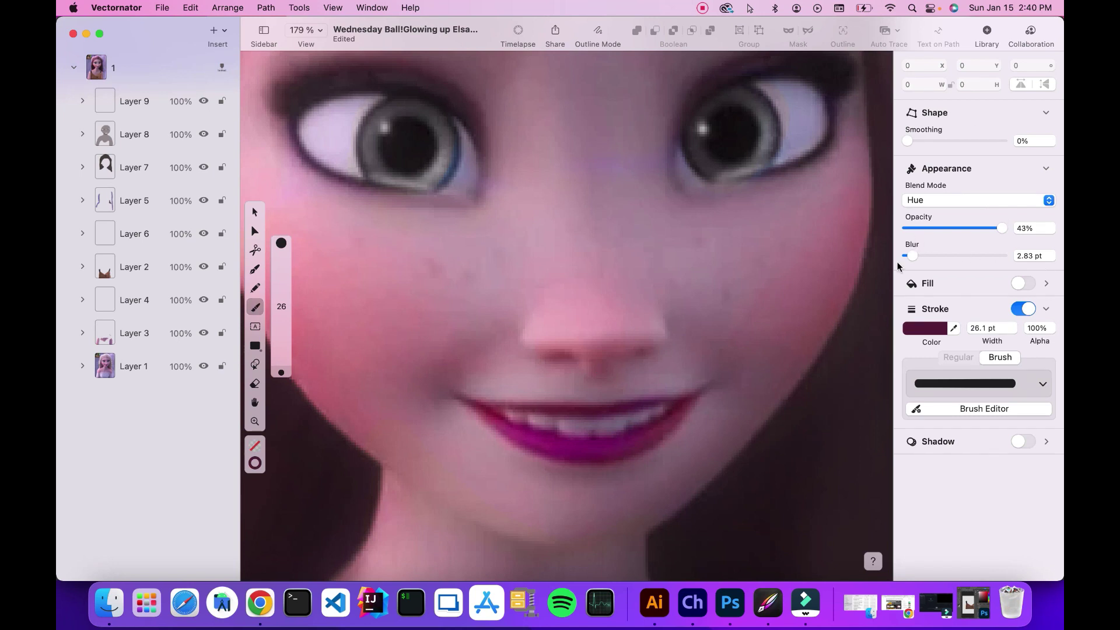
pyautogui.moveTo(635, 405); pyautogui.dragTo(620, 405)
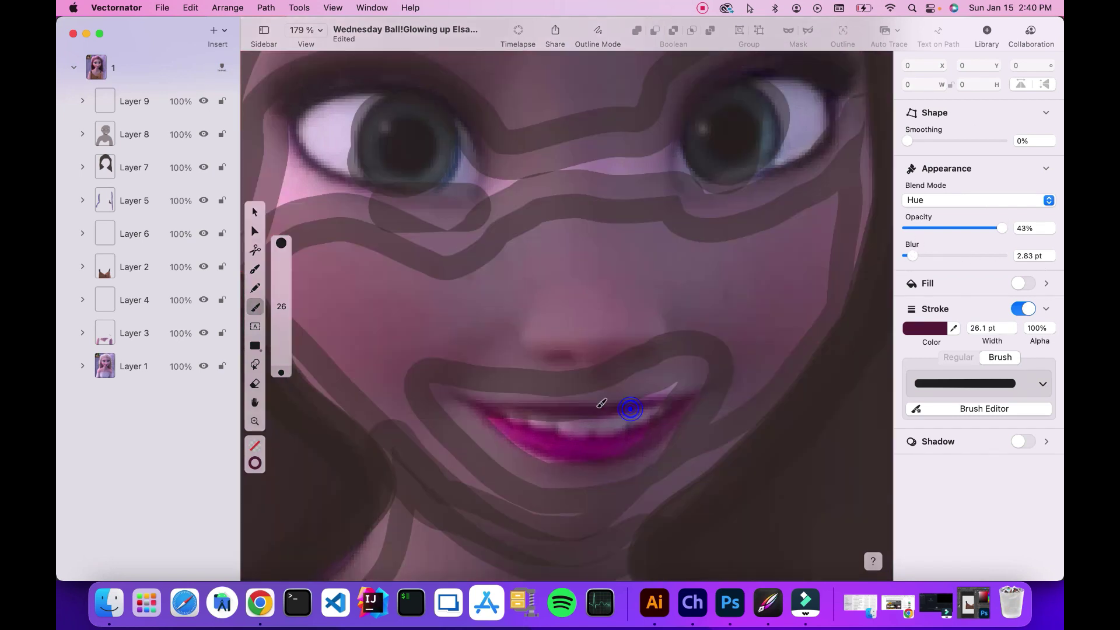
pyautogui.press('super+z')
# Step: Set the brush to a 2.1 pt stroke width, the Normal blend mode and 100% opacity
pyautogui.click(1012, 332)
pyautogui.click(1012, 332)
pyautogui.click(1012, 331)
pyautogui.click(980, 327)
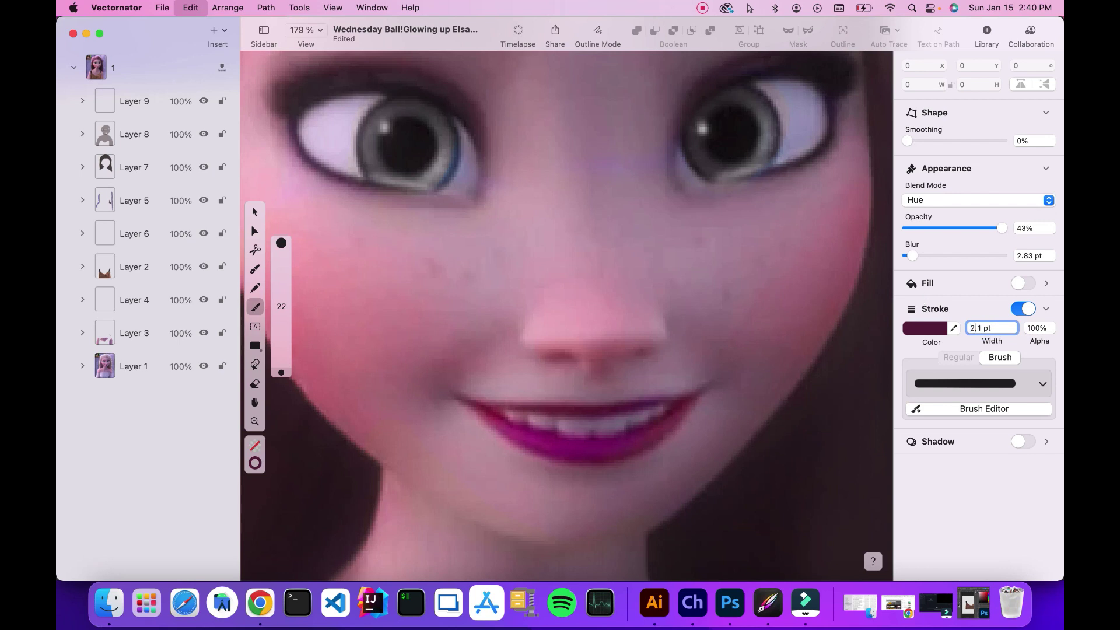
pyautogui.press('Return')
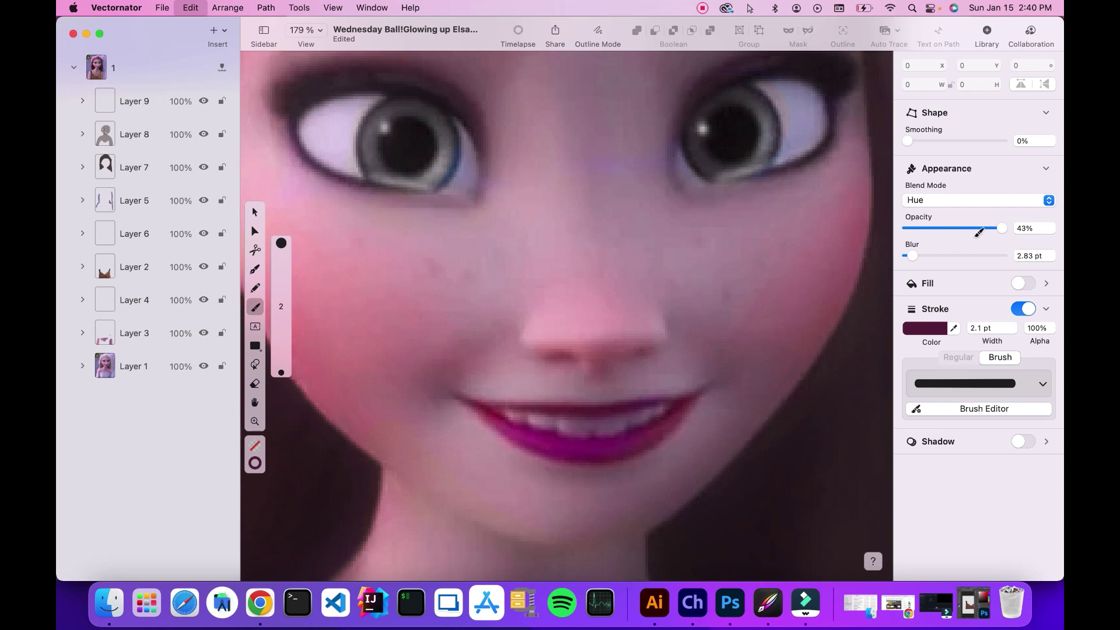
pyautogui.click(933, 201)
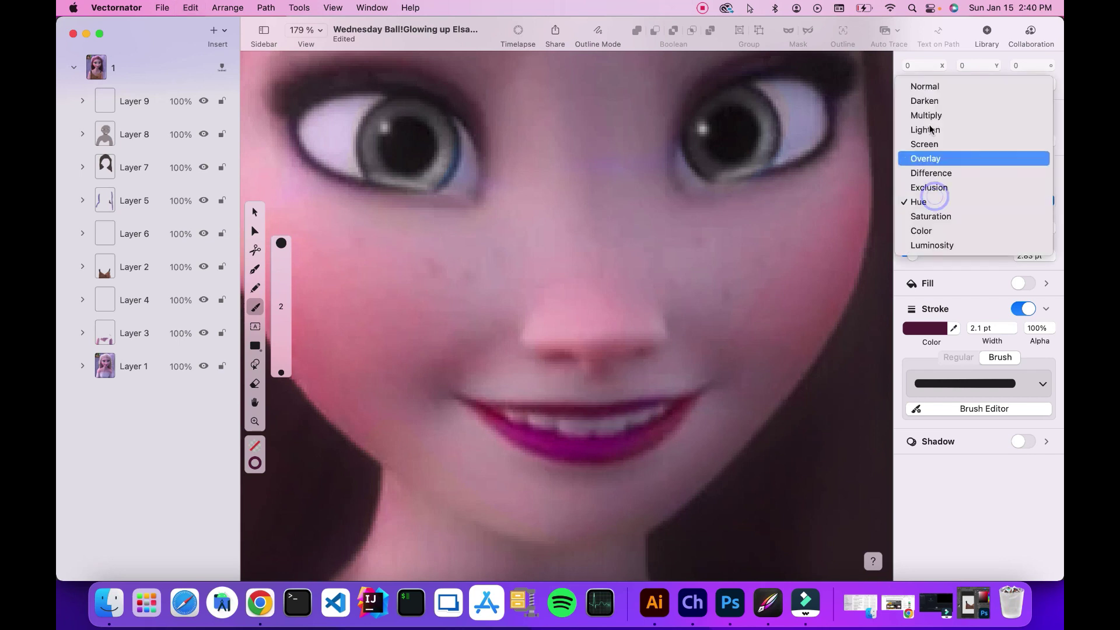
pyautogui.click(928, 88)
pyautogui.click(1001, 228)
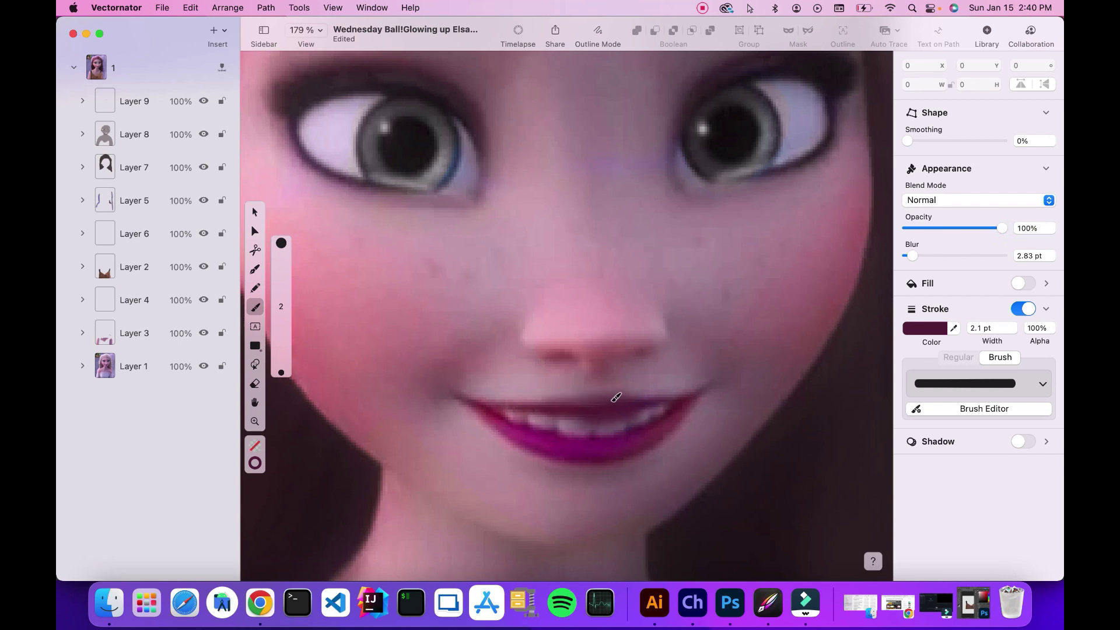
# Step: Cover the teeth with dark plum strokes, widening the brush to 7.1 pt, and paint the lower lip with its sampled magenta
pyautogui.moveTo(503, 413); pyautogui.dragTo(612, 416)
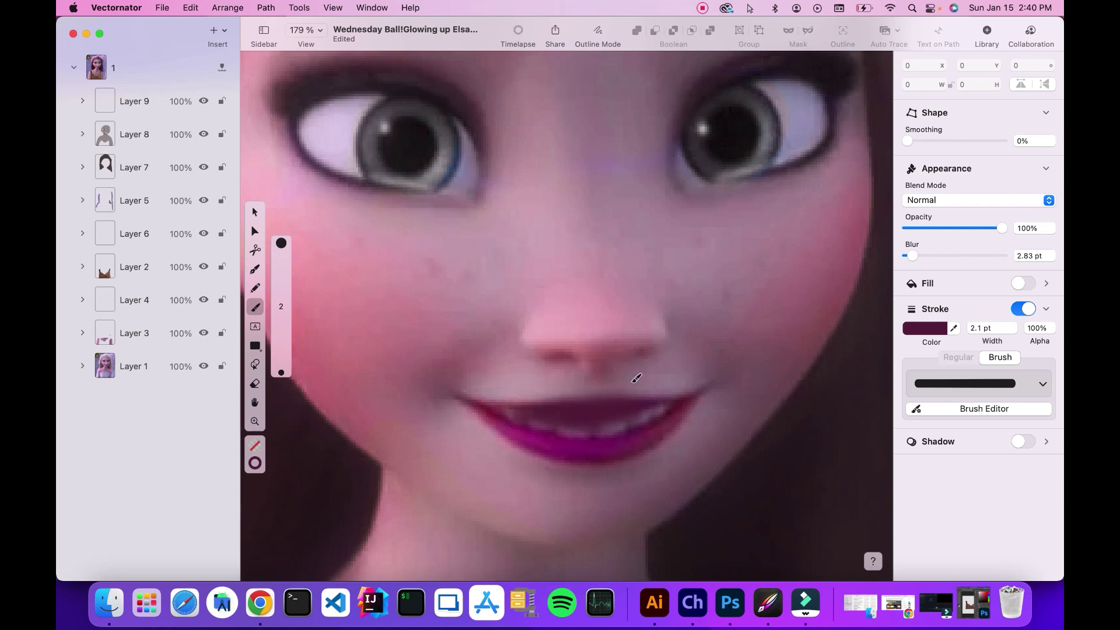
pyautogui.click(1013, 325)
pyautogui.moveTo(648, 415); pyautogui.dragTo(666, 401)
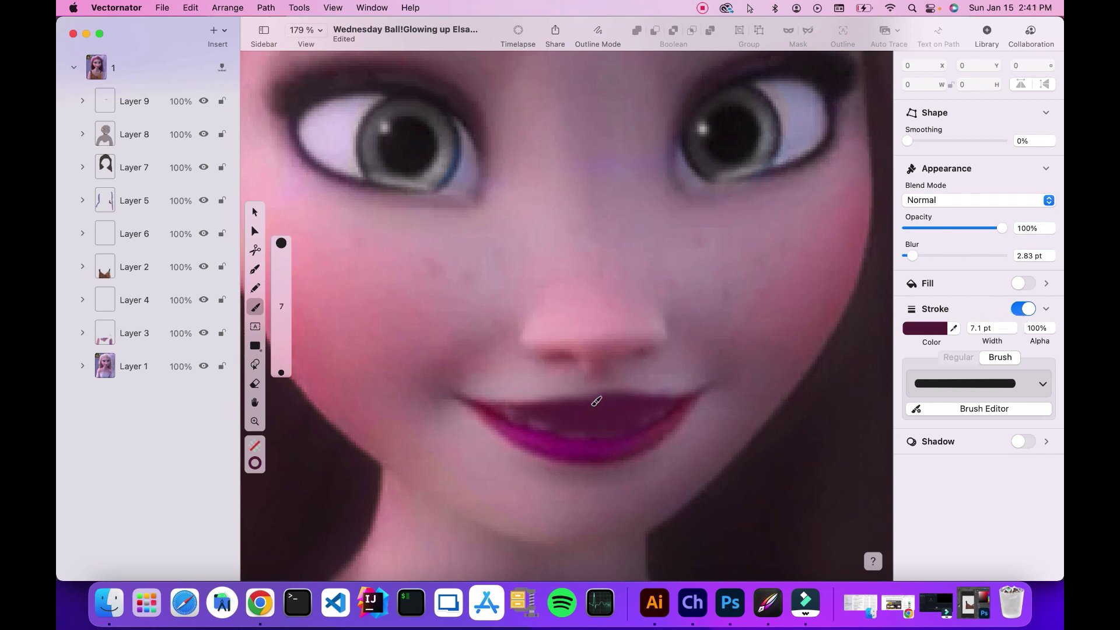
pyautogui.moveTo(527, 413)
pyautogui.mouseDown()
pyautogui.moveTo(538, 424)
pyautogui.moveTo(635, 422)
pyautogui.mouseUp()
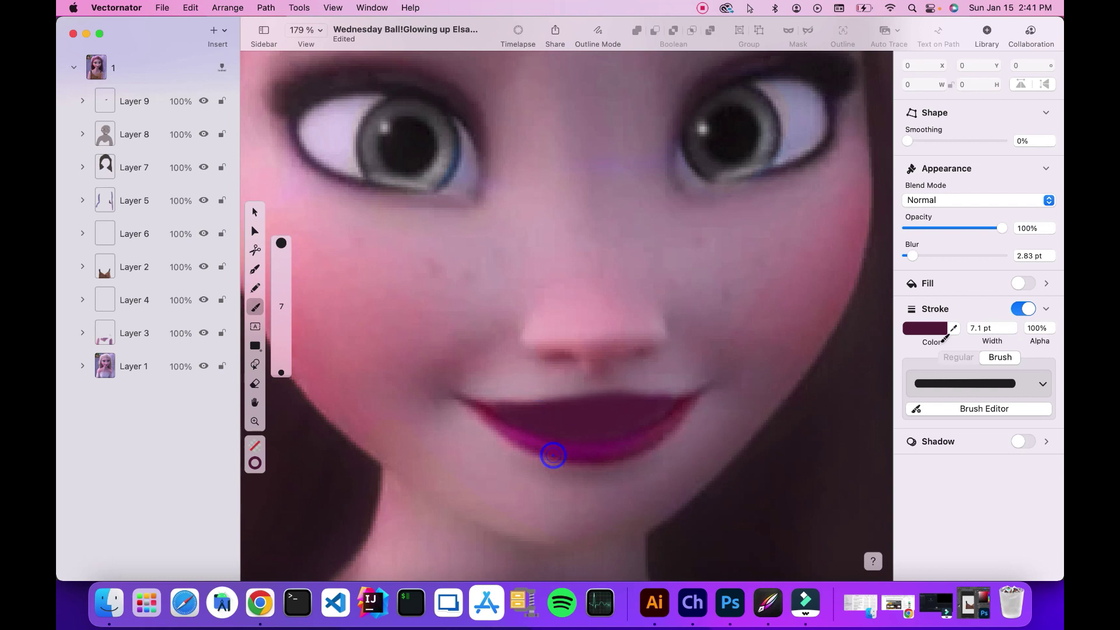
pyautogui.click(951, 328)
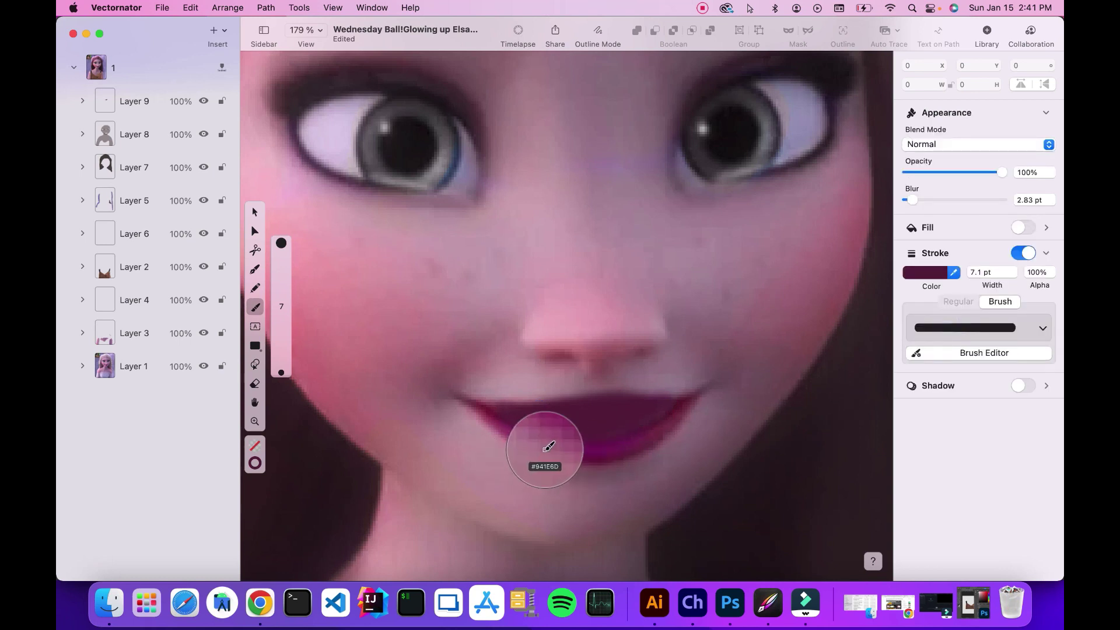
pyautogui.click(547, 448)
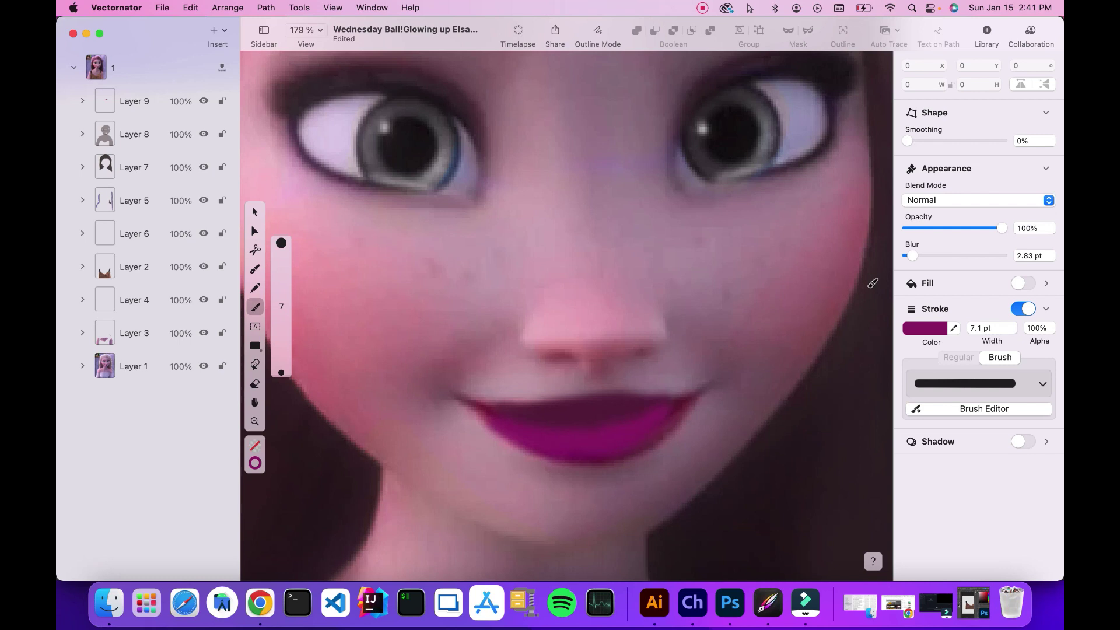
# Step: Reuse the reference lip colour RGBA (138, 81, 87) as the stroke with the Hue blend mode and 68% opacity
pyautogui.click(922, 330)
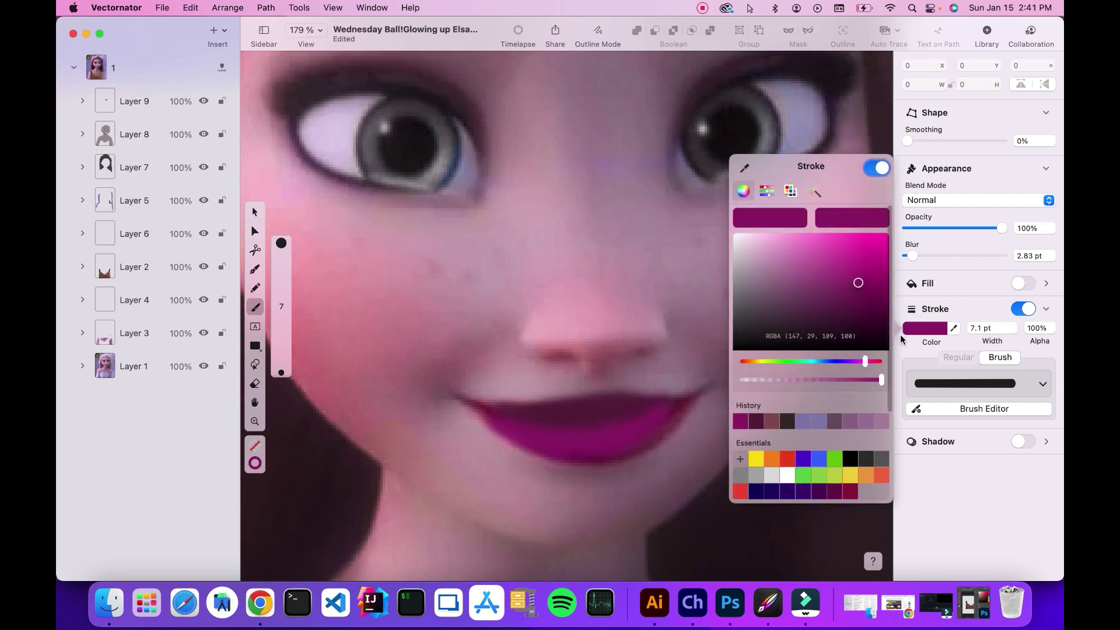
pyautogui.click(771, 421)
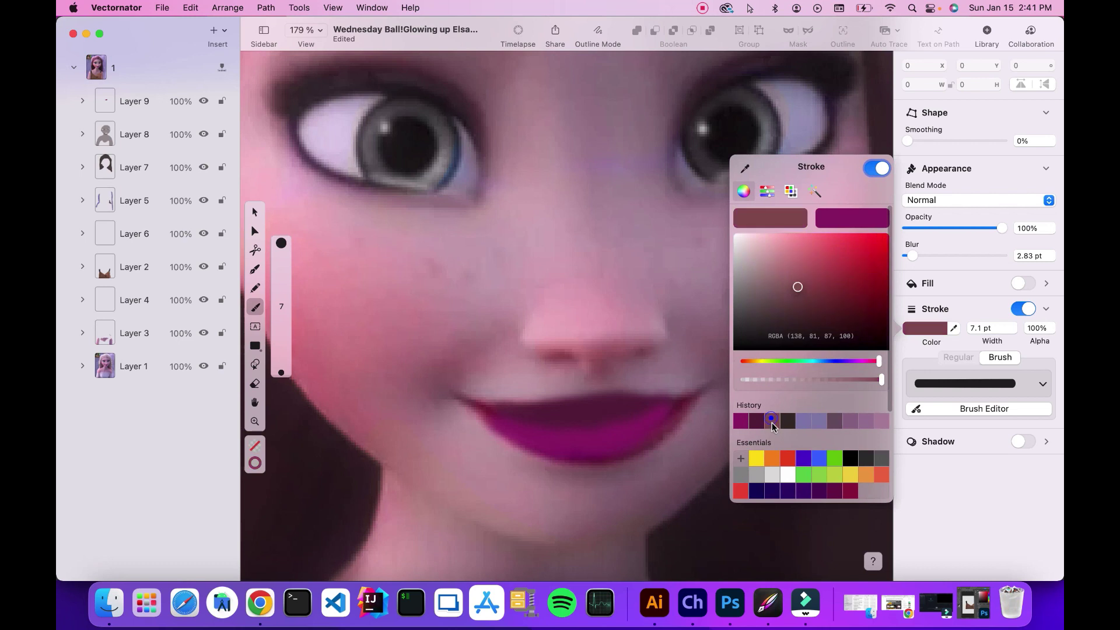
pyautogui.click(930, 201)
pyautogui.click(931, 267)
pyautogui.click(936, 201)
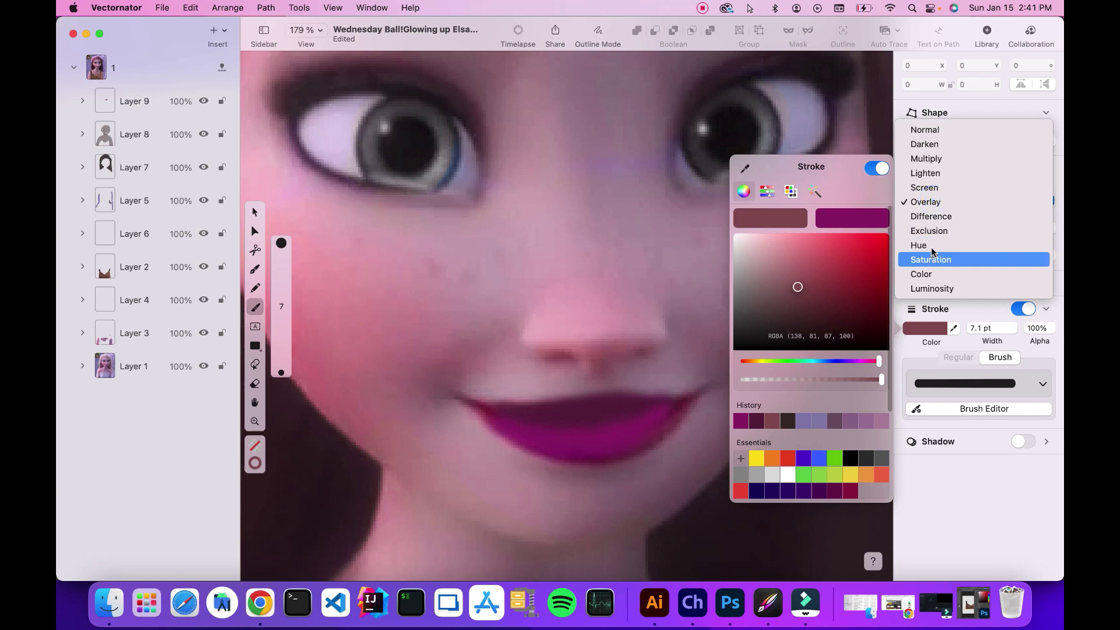
pyautogui.click(927, 245)
pyautogui.moveTo(964, 228)
pyautogui.mouseDown()
pyautogui.moveTo(933, 229)
pyautogui.moveTo(971, 228)
pyautogui.mouseUp()
# Step: Recolour Elsa's lips with Hue brush strokes over the whole mouth and deselect the stroke
pyautogui.click(607, 445)
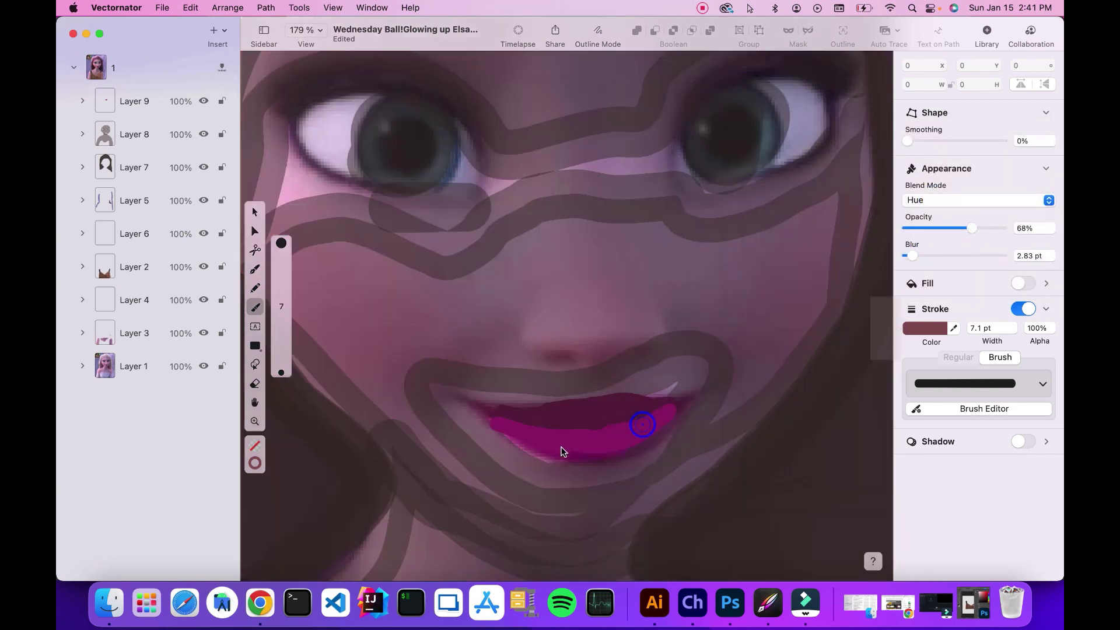
pyautogui.moveTo(505, 419)
pyautogui.mouseDown()
pyautogui.moveTo(611, 395)
pyautogui.moveTo(689, 397)
pyautogui.moveTo(587, 452)
pyautogui.moveTo(666, 414)
pyautogui.moveTo(509, 418)
pyautogui.mouseUp()
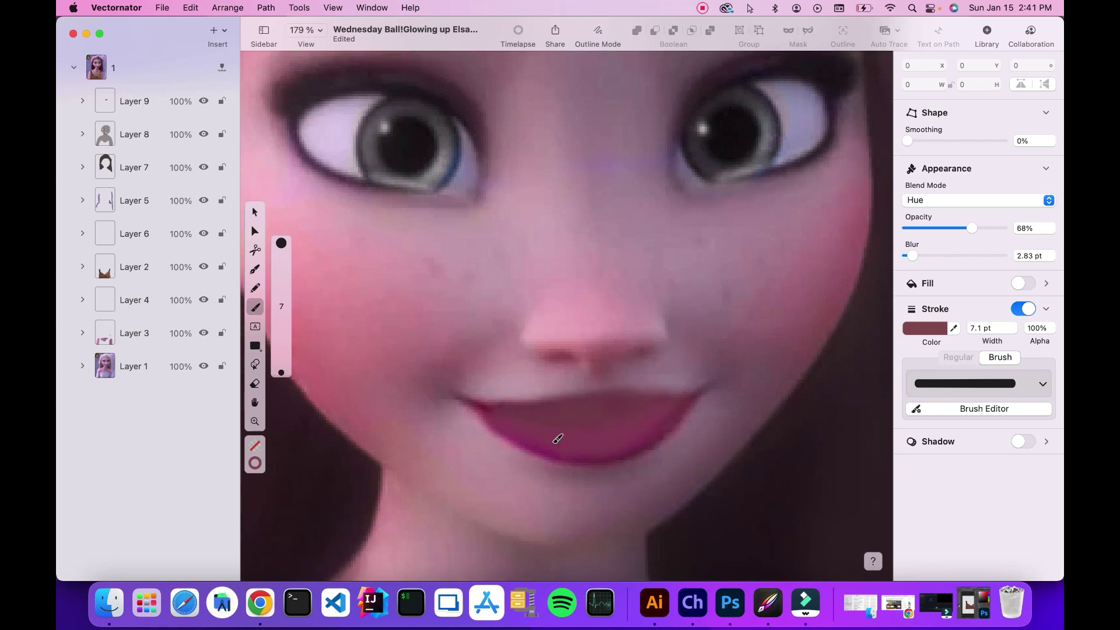
pyautogui.moveTo(555, 449); pyautogui.dragTo(494, 422)
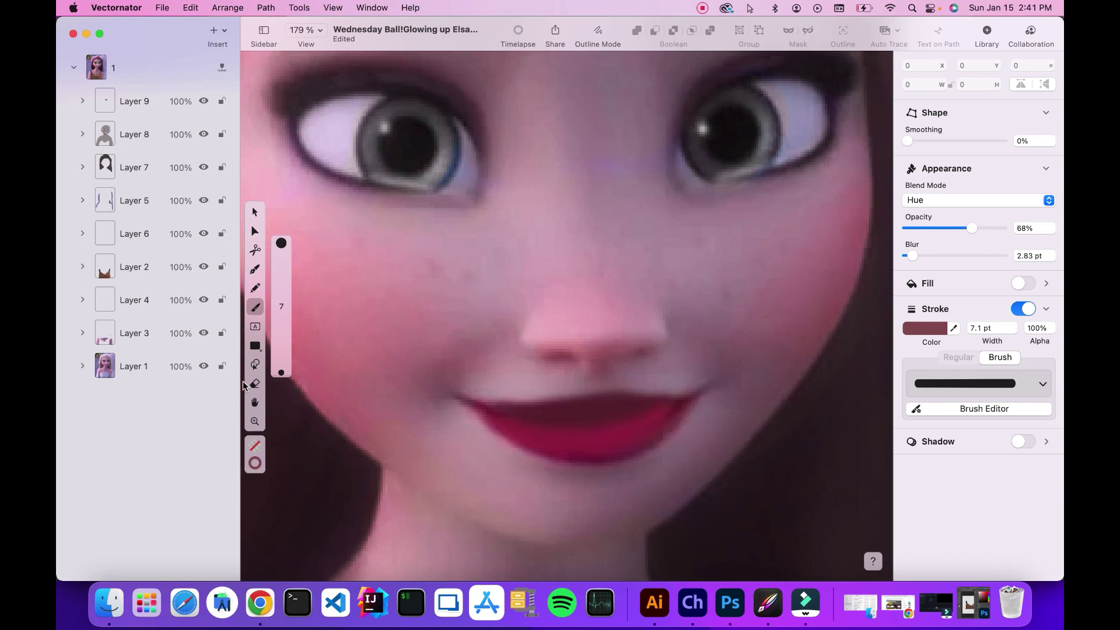
pyautogui.click(255, 422)
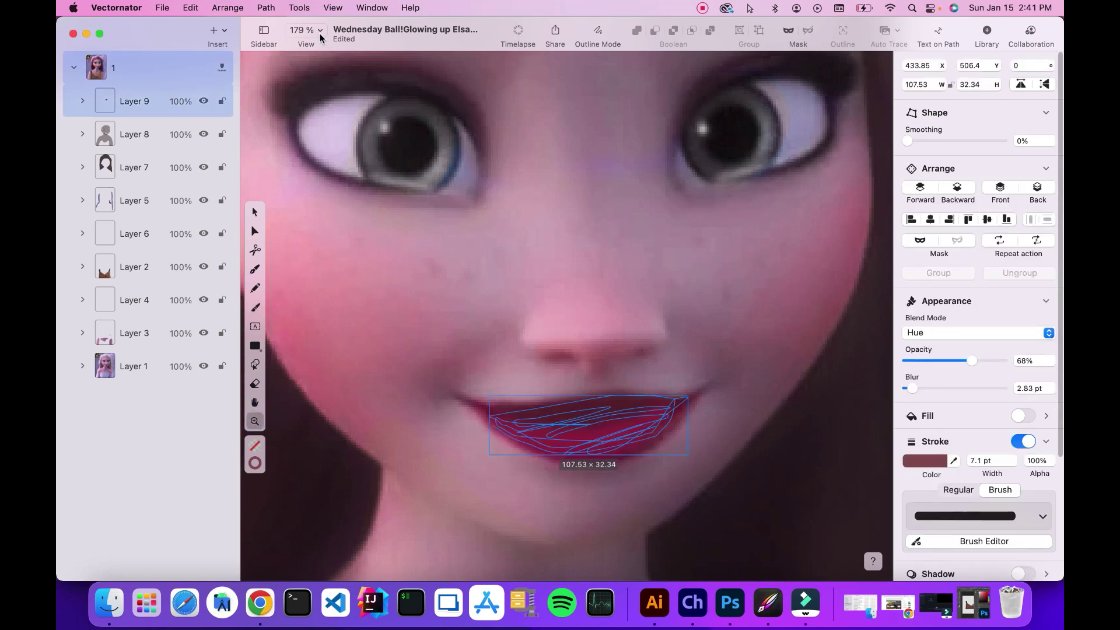
pyautogui.click(318, 30)
pyautogui.click(342, 100)
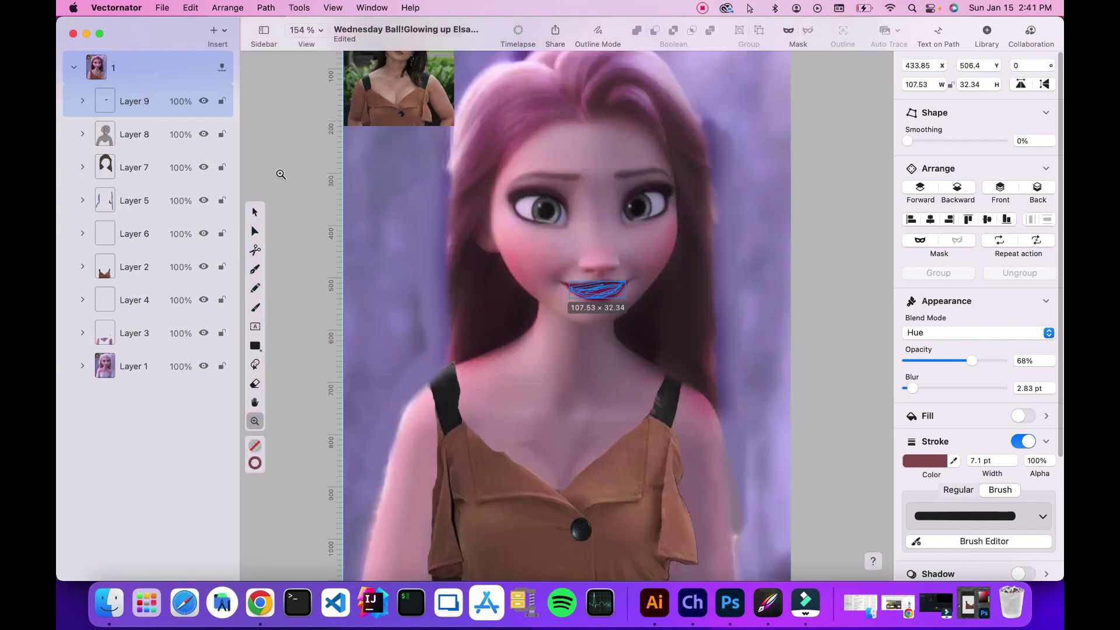
pyautogui.click(255, 214)
pyautogui.click(289, 162)
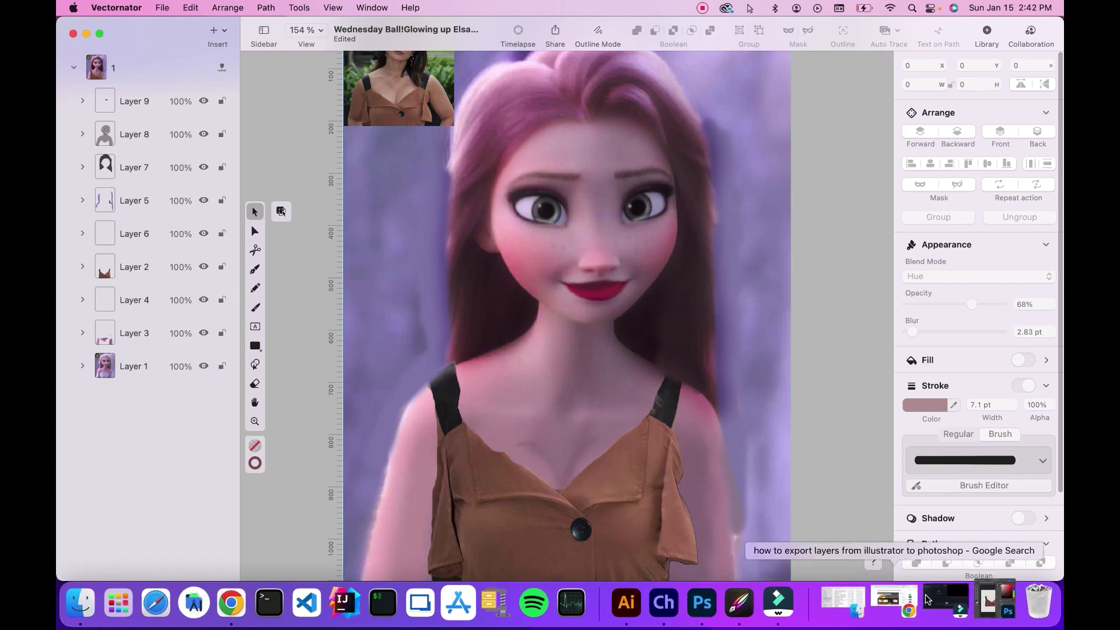
# Step: Switch to Photoshop and choose the Brush with an orange-brown foreground colour
pyautogui.click(966, 598)
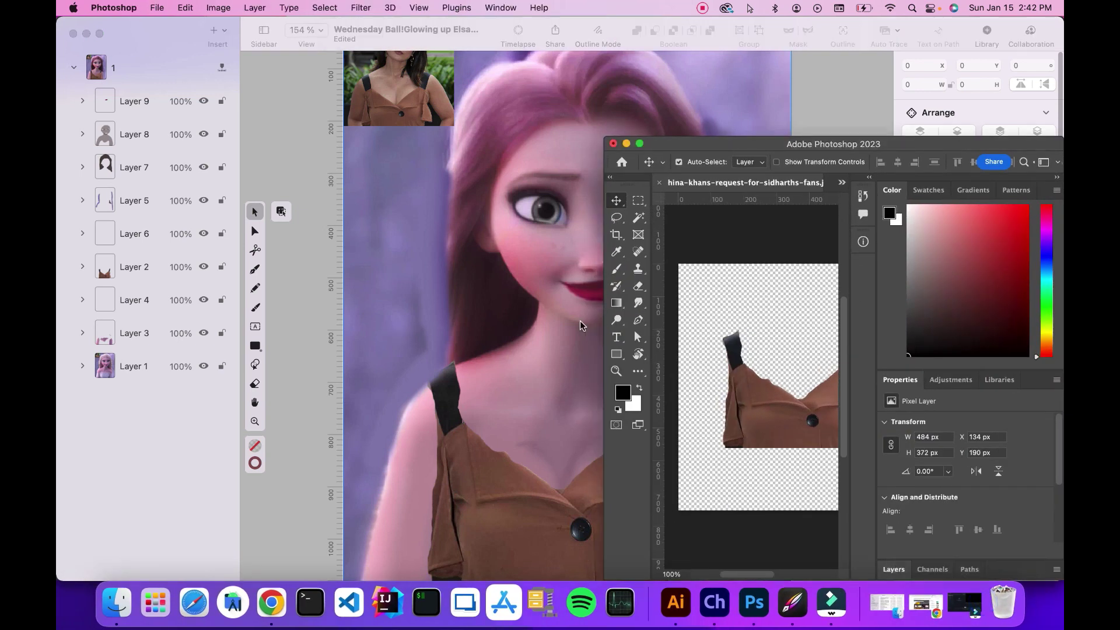
pyautogui.click(616, 269)
pyautogui.moveTo(1048, 338); pyautogui.dragTo(1048, 347)
pyautogui.moveTo(1018, 297); pyautogui.dragTo(1007, 241)
# Step: Expand the list of layers and select Layer 1 above the dress layer
pyautogui.scroll(-3, 1055, 468)
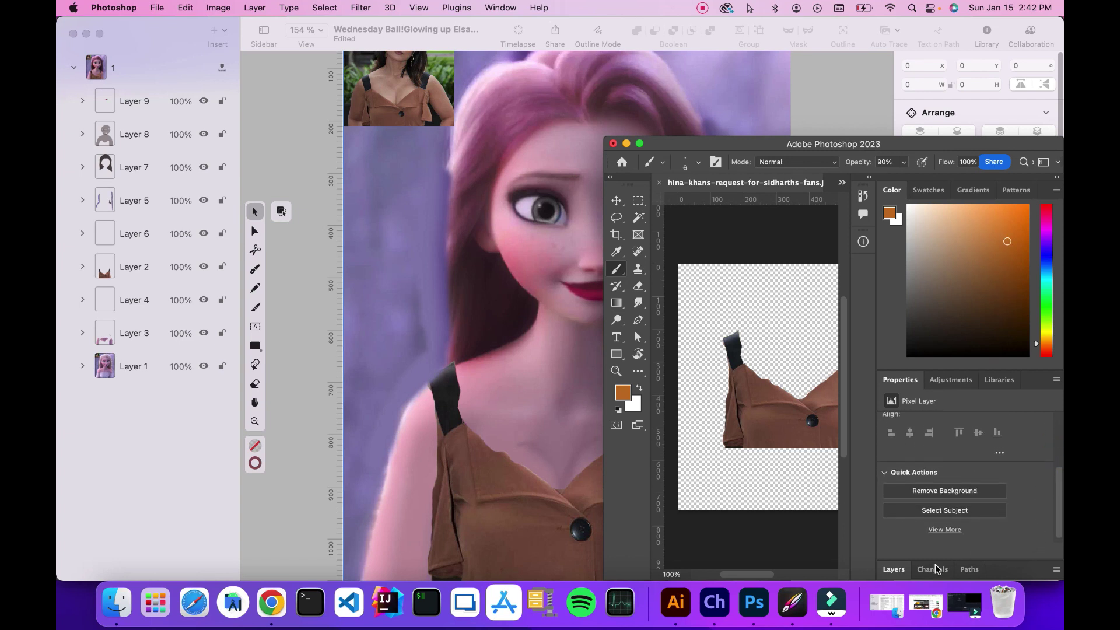
pyautogui.click(893, 569)
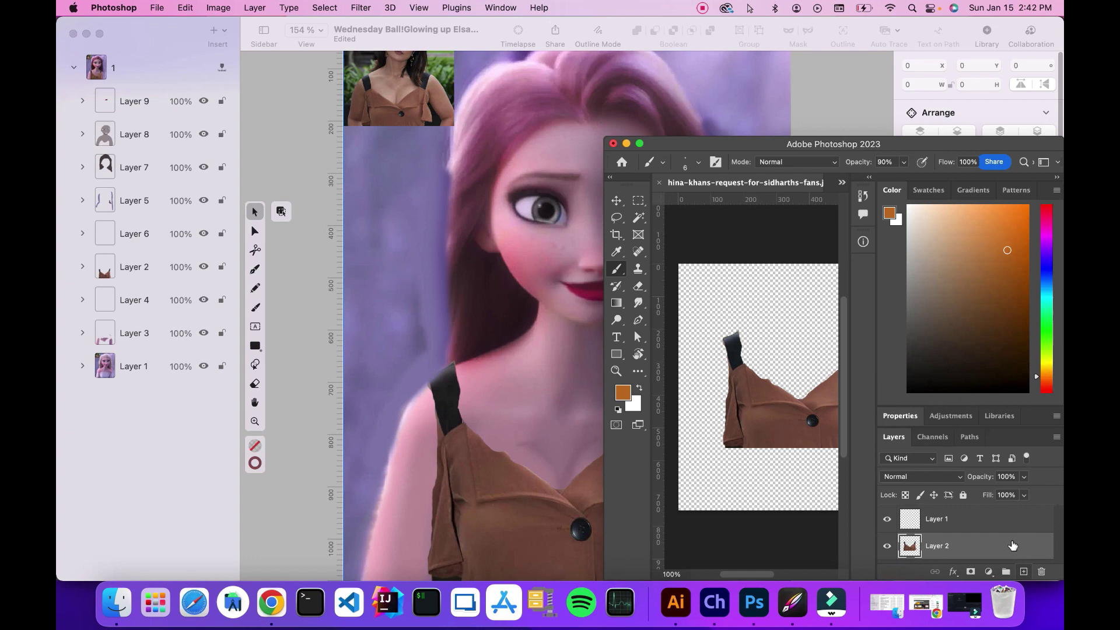
pyautogui.click(977, 519)
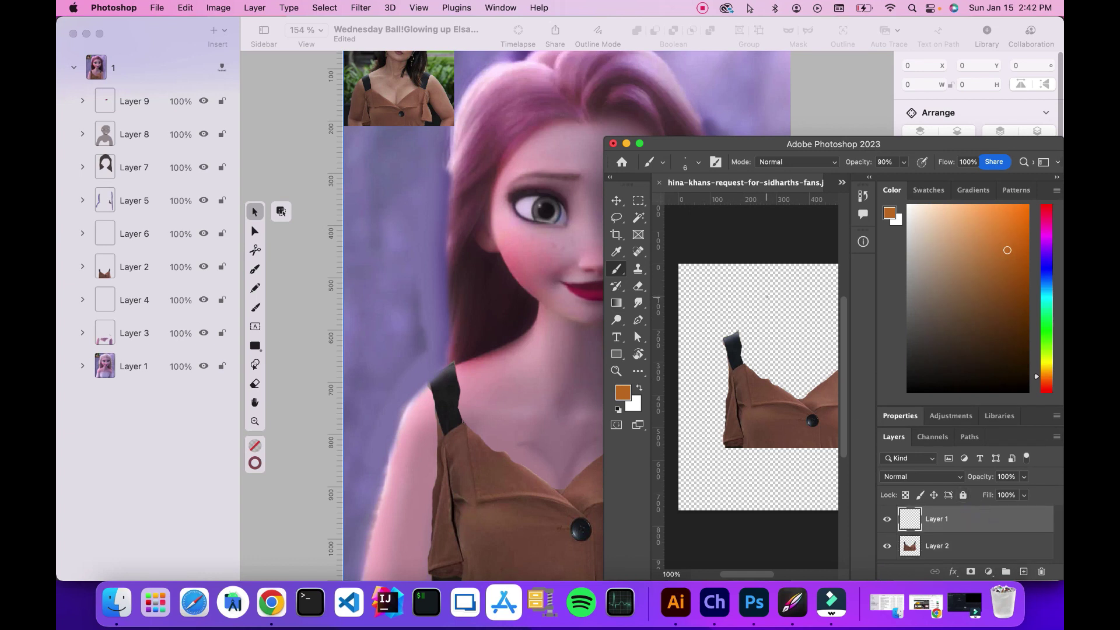
# Step: Paint a thin dangling earring with two rings and a curled end above the dress, and apply Bevel & Emboss to its layer
pyautogui.moveTo(771, 295); pyautogui.dragTo(771, 305)
pyautogui.moveTo(768, 314); pyautogui.dragTo(769, 360)
pyautogui.click(956, 572)
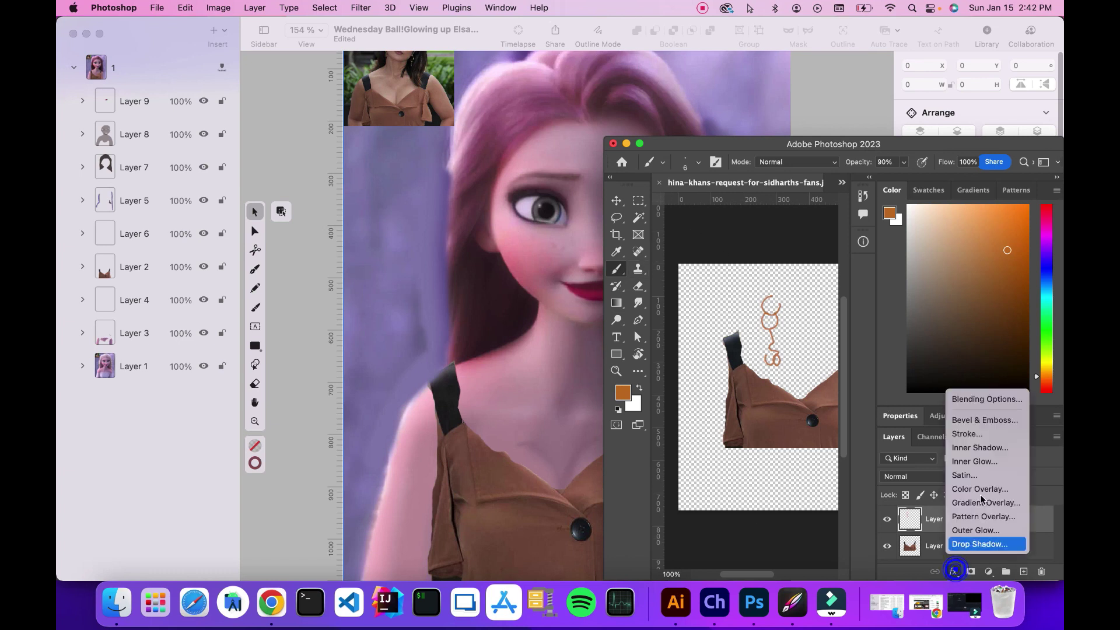
pyautogui.click(979, 422)
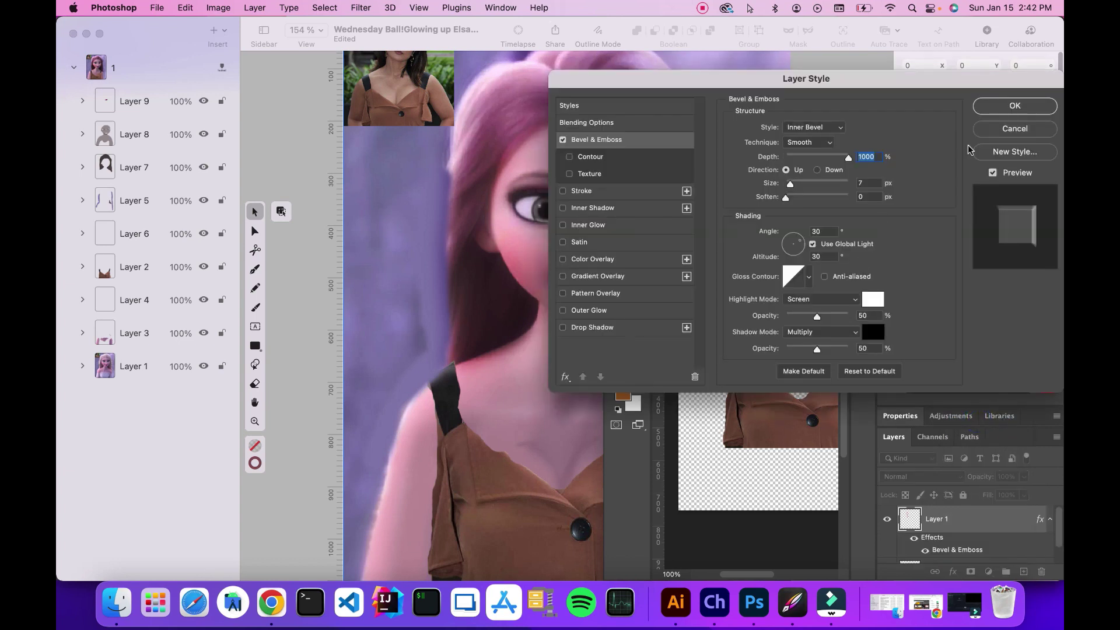
pyautogui.click(1007, 105)
# Step: Transfer the earring into the Vectornator artwork, scale it to about 37 × 124, and hang it below the ear on the hair's left side
pyautogui.click(616, 201)
pyautogui.moveTo(769, 318)
pyautogui.mouseDown()
pyautogui.moveTo(521, 355)
pyautogui.moveTo(571, 308)
pyautogui.mouseUp()
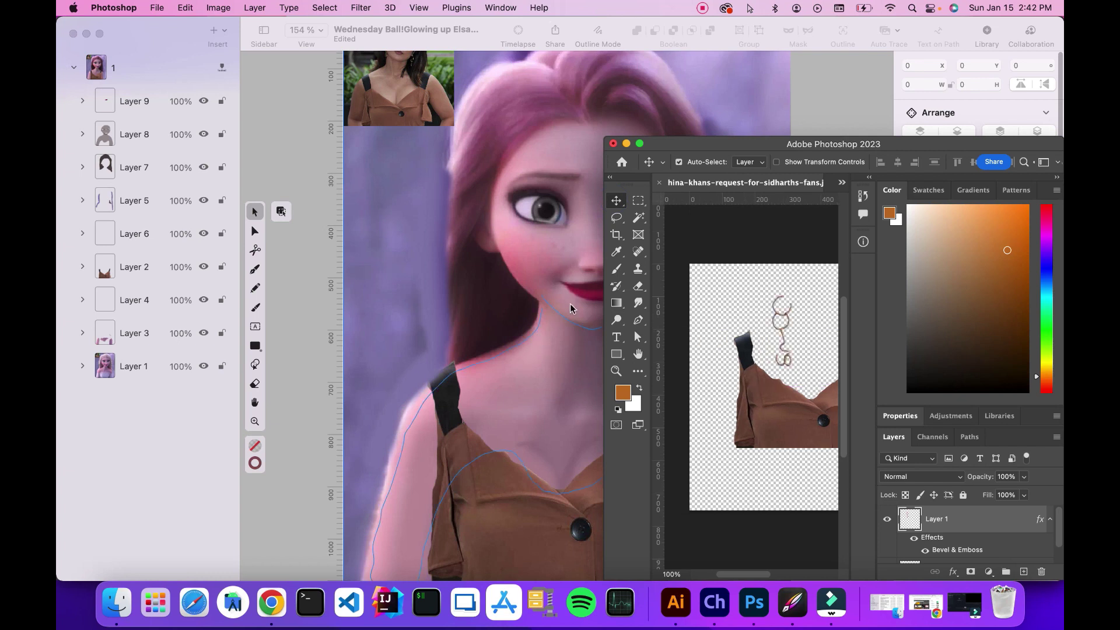
pyautogui.click(626, 144)
pyautogui.click(523, 325)
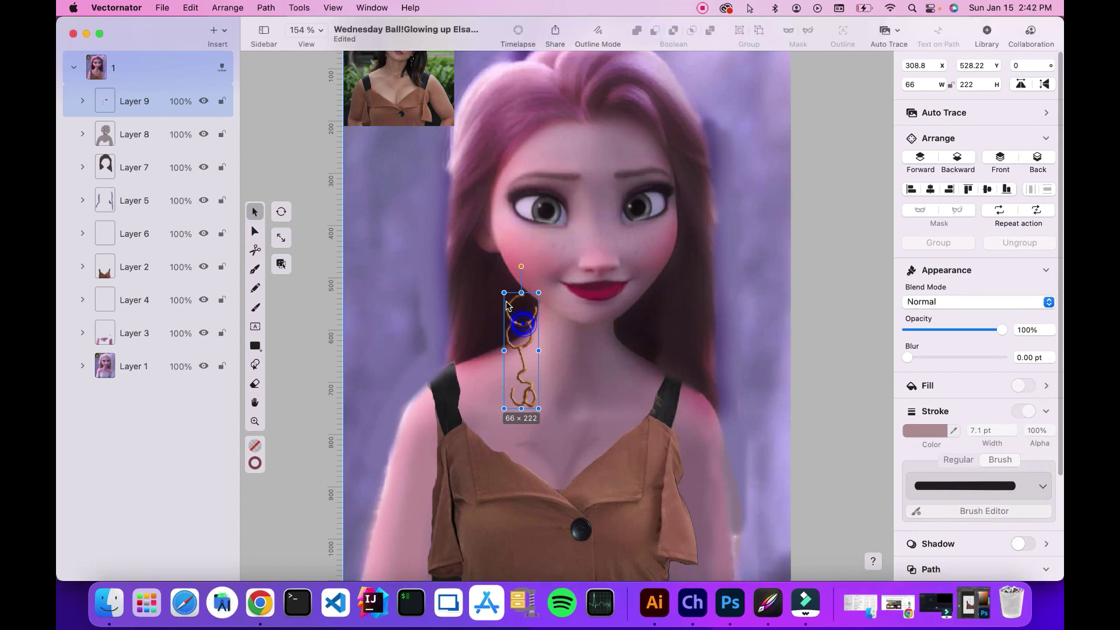
pyautogui.moveTo(511, 323); pyautogui.dragTo(475, 270)
pyautogui.moveTo(490, 332)
pyautogui.mouseDown()
pyautogui.moveTo(501, 356)
pyautogui.moveTo(500, 313)
pyautogui.moveTo(486, 299)
pyautogui.mouseUp()
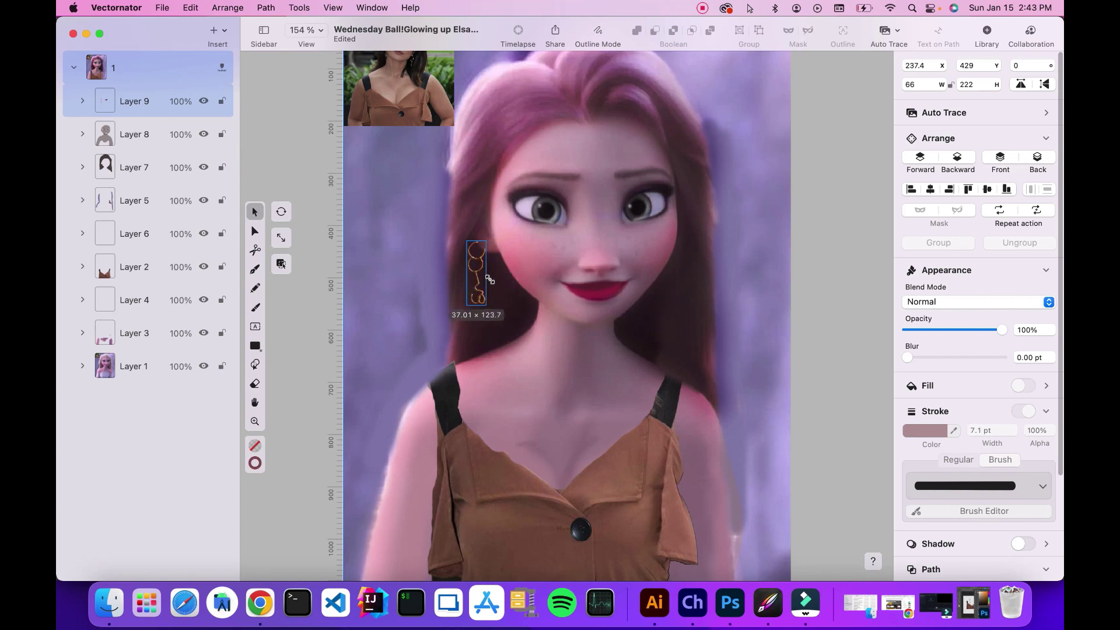
pyautogui.moveTo(476, 260); pyautogui.dragTo(484, 265)
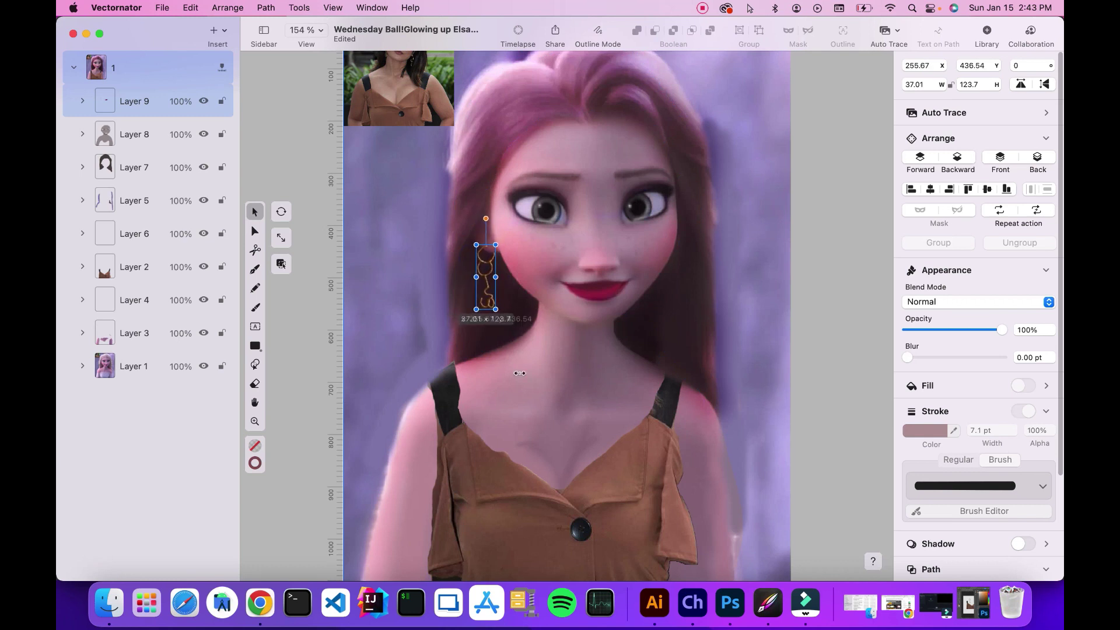
pyautogui.press('super+c')
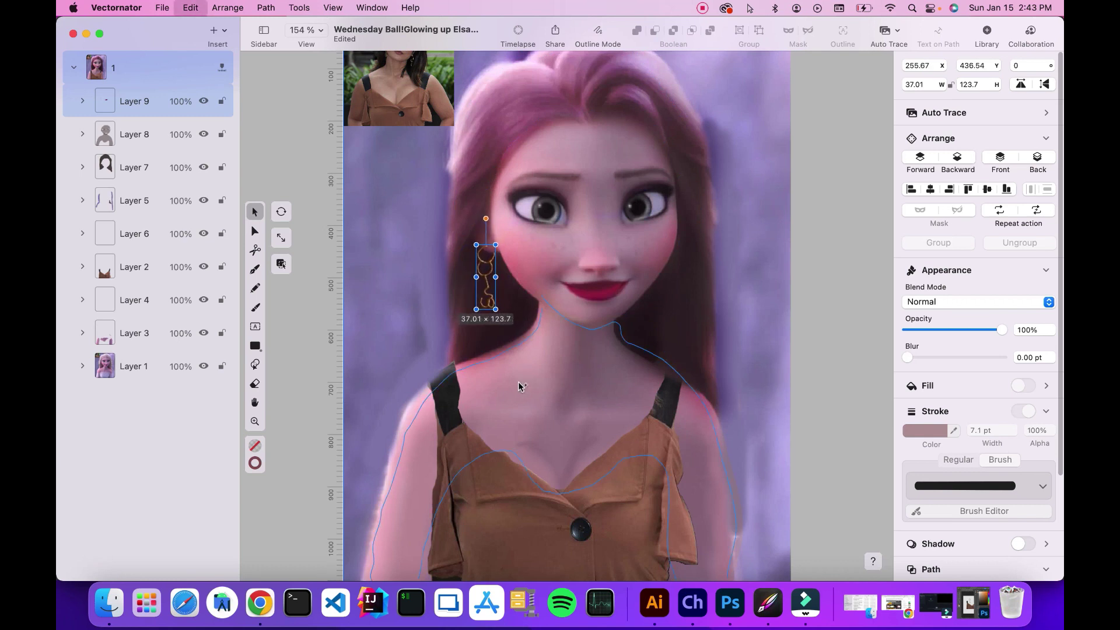
pyautogui.press('super+v')
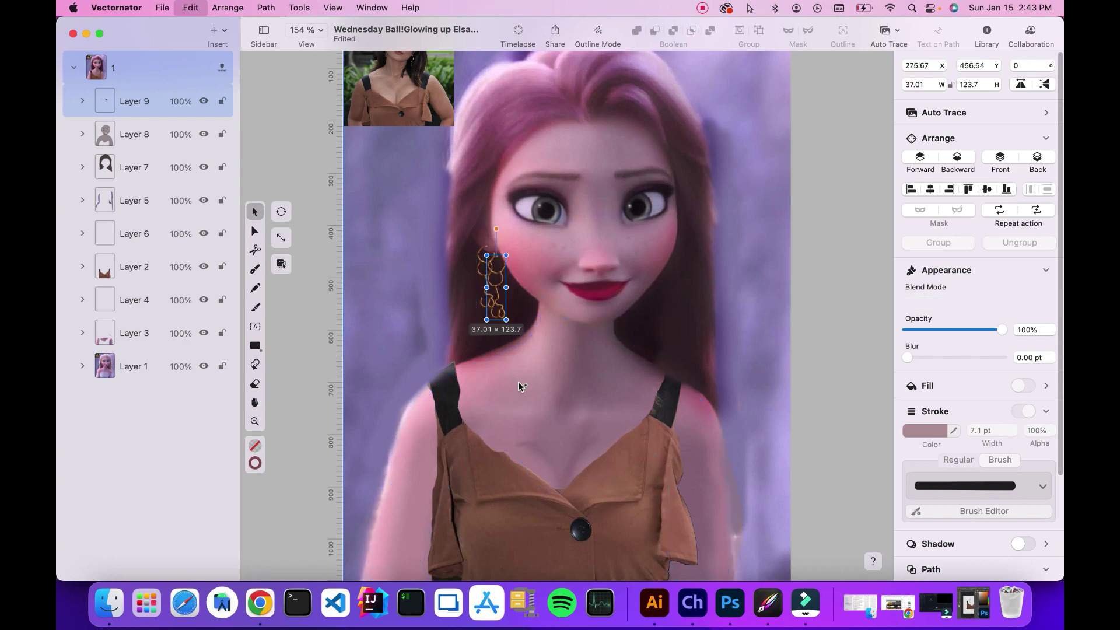
pyautogui.moveTo(510, 294); pyautogui.dragTo(646, 280)
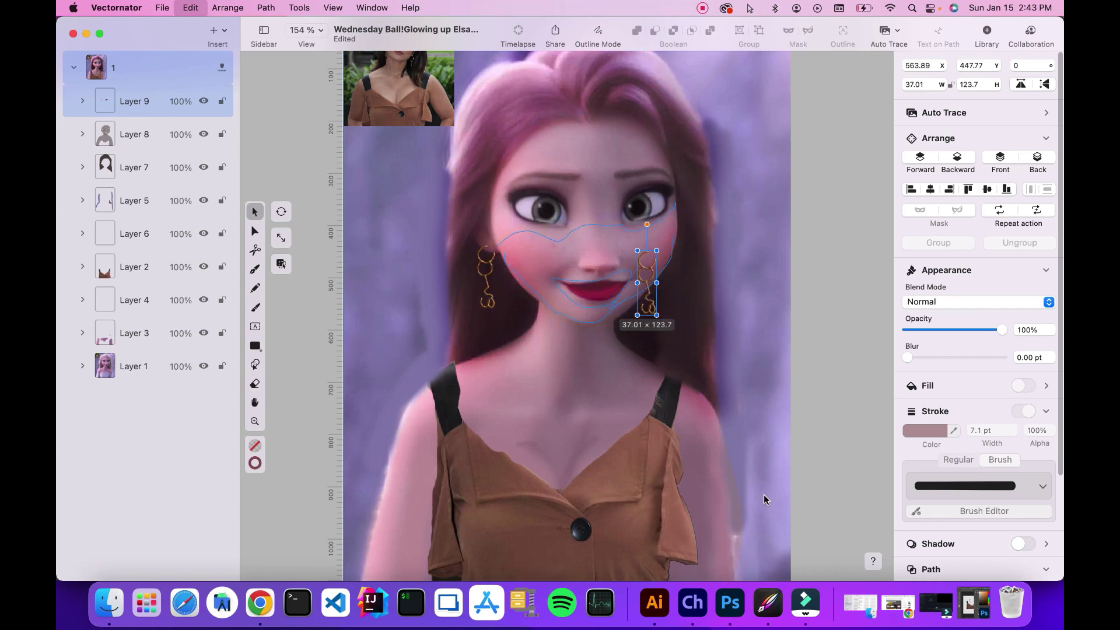
pyautogui.press('BackSpace')
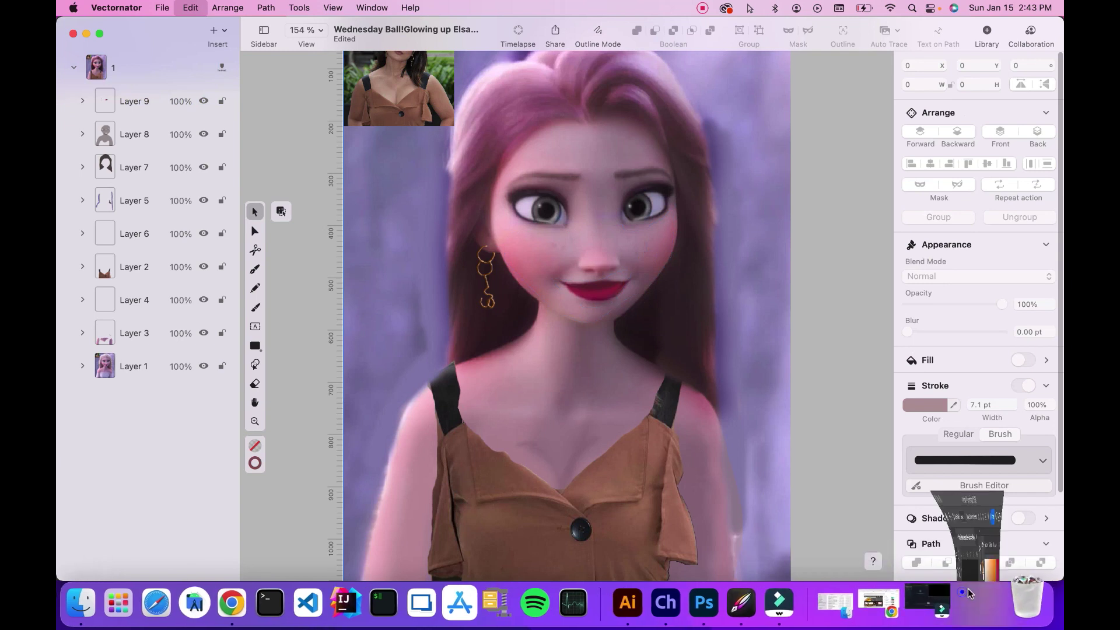
# Step: Erase the two upper rings of the painted earring in Photoshop and transfer the remaining lower part into the Vectornator artwork
pyautogui.click(639, 286)
pyautogui.moveTo(772, 330)
pyautogui.mouseDown()
pyautogui.moveTo(796, 313)
pyautogui.moveTo(757, 335)
pyautogui.moveTo(794, 314)
pyautogui.moveTo(791, 291)
pyautogui.mouseUp()
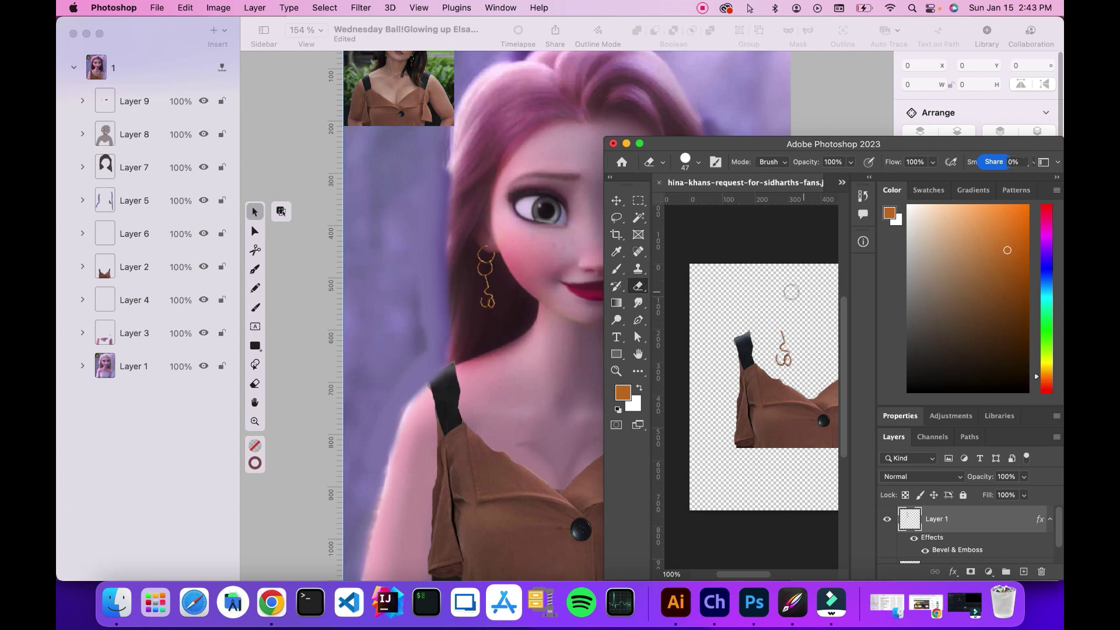
pyautogui.click(616, 200)
pyautogui.moveTo(785, 342); pyautogui.dragTo(575, 388)
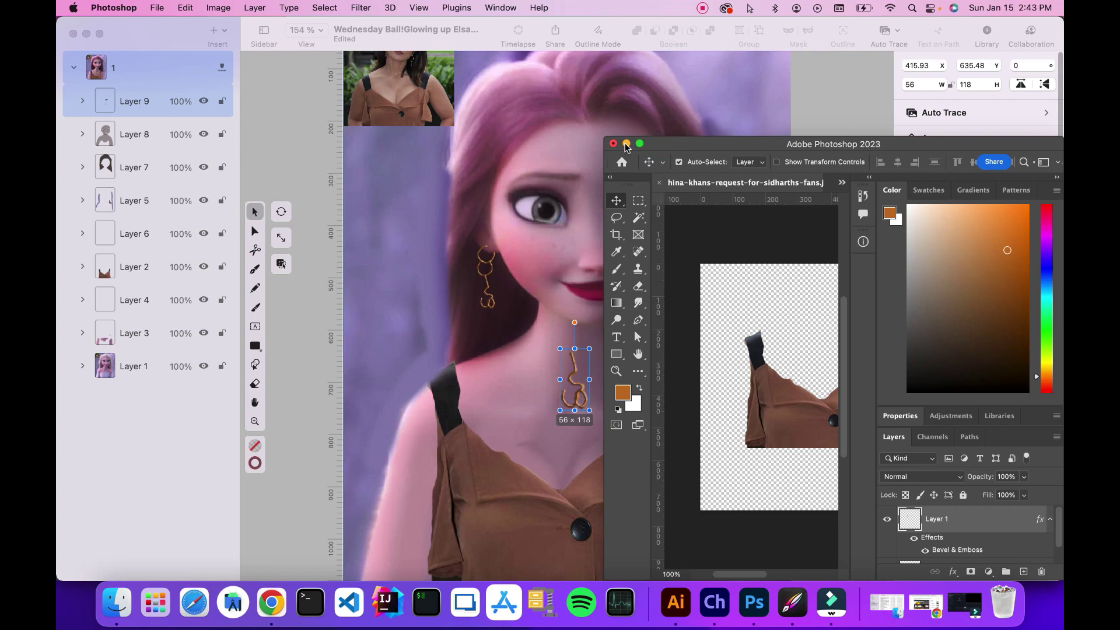
pyautogui.click(626, 144)
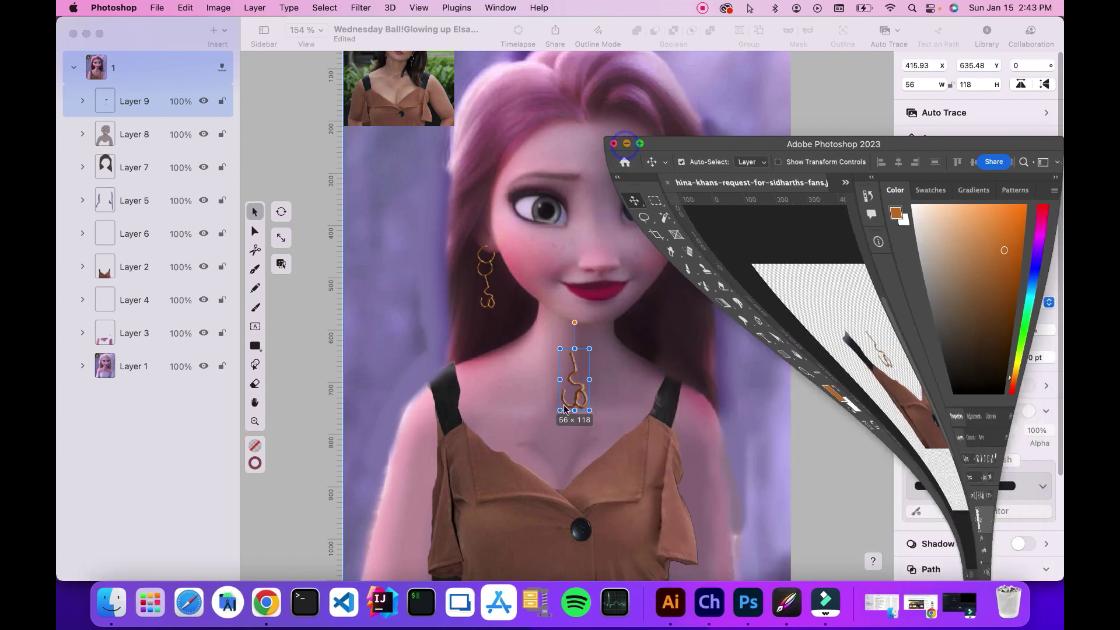
# Step: Scale the partial earring to about 32 × 62, place it beside the right cheek as the second earring, and deselect it
pyautogui.click(607, 363)
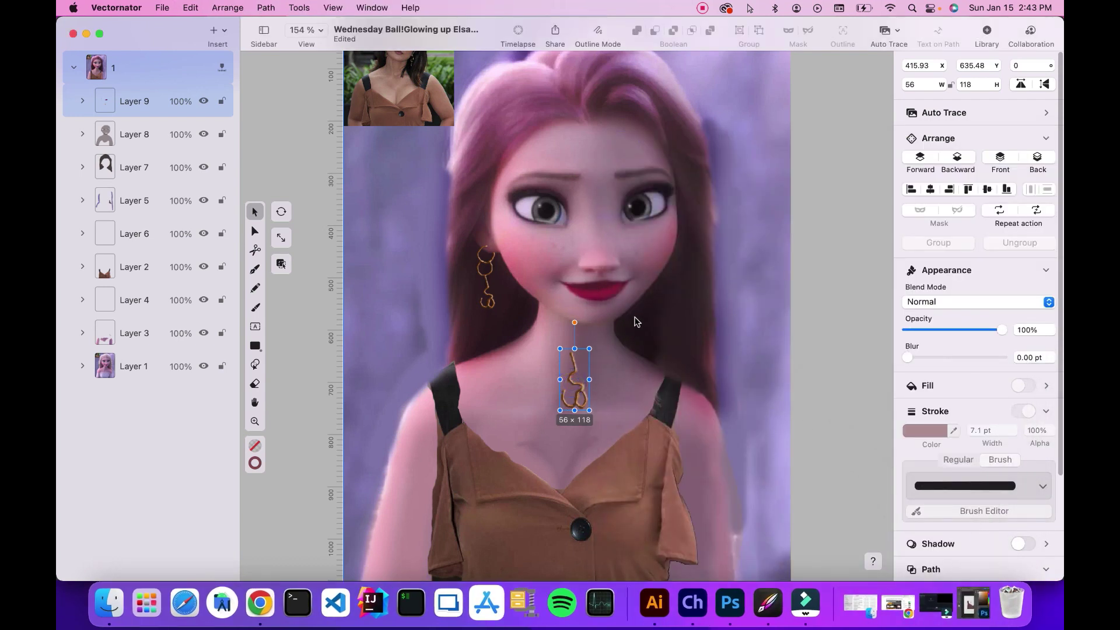
pyautogui.moveTo(589, 410)
pyautogui.mouseDown()
pyautogui.moveTo(571, 374)
pyautogui.moveTo(656, 308)
pyautogui.mouseUp()
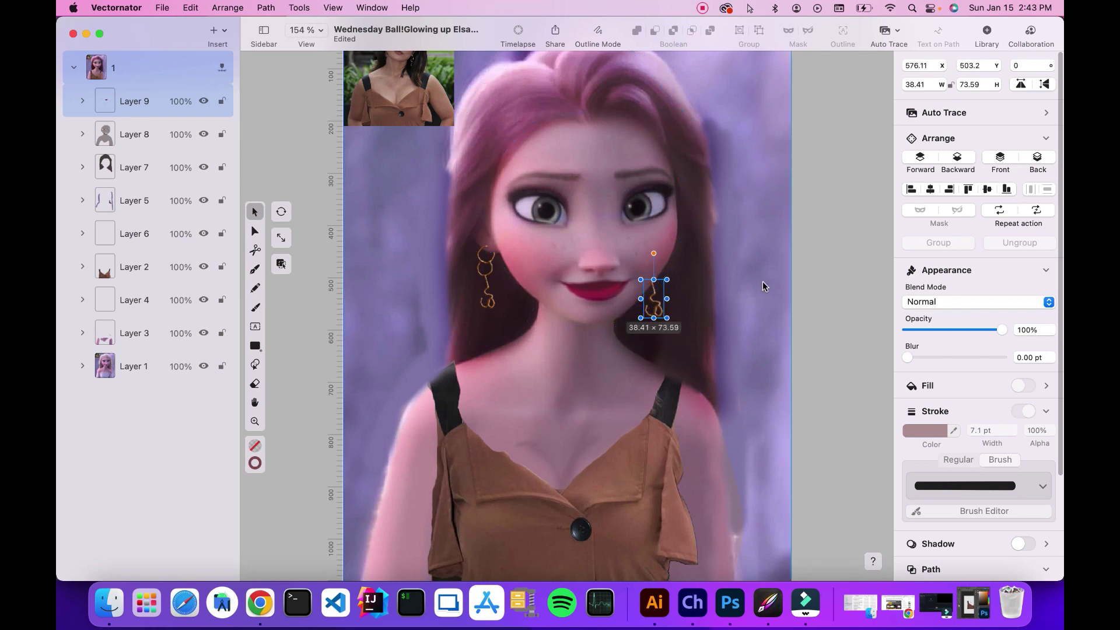
pyautogui.moveTo(667, 318); pyautogui.dragTo(660, 305)
pyautogui.click(852, 291)
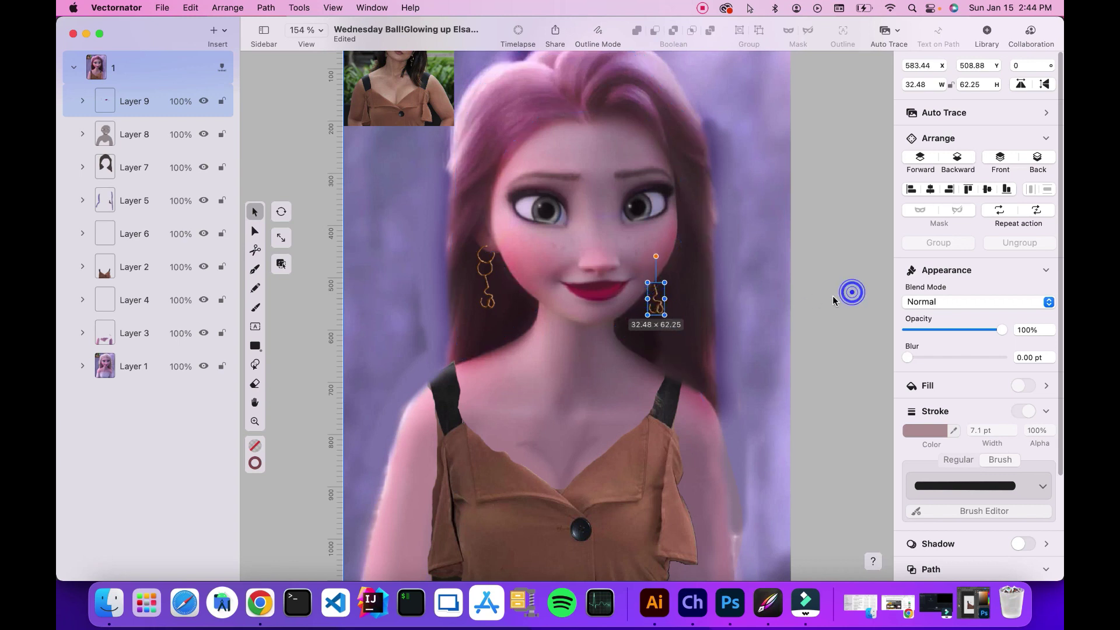
pyautogui.click(778, 303)
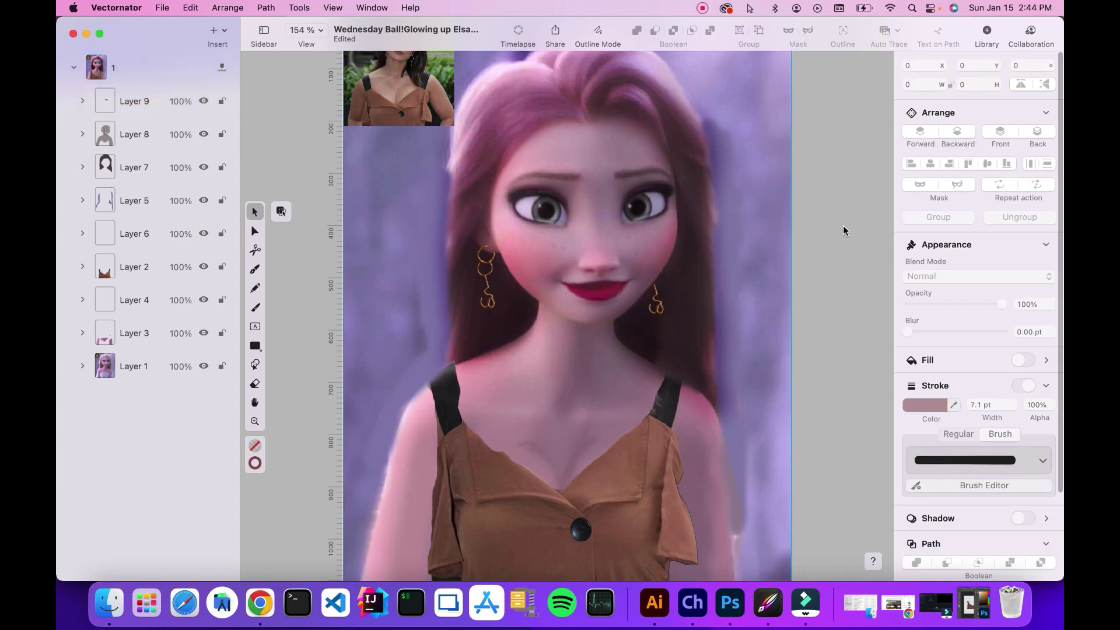
# Step: Add a new empty layer above Layer 9
pyautogui.press('super+a')
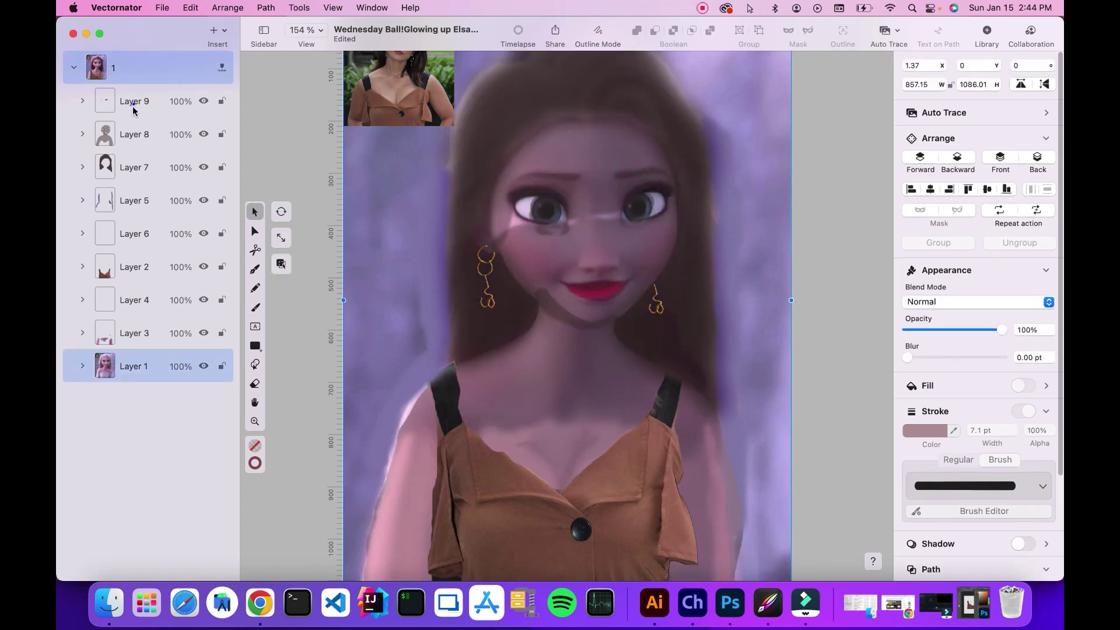
pyautogui.click(226, 110)
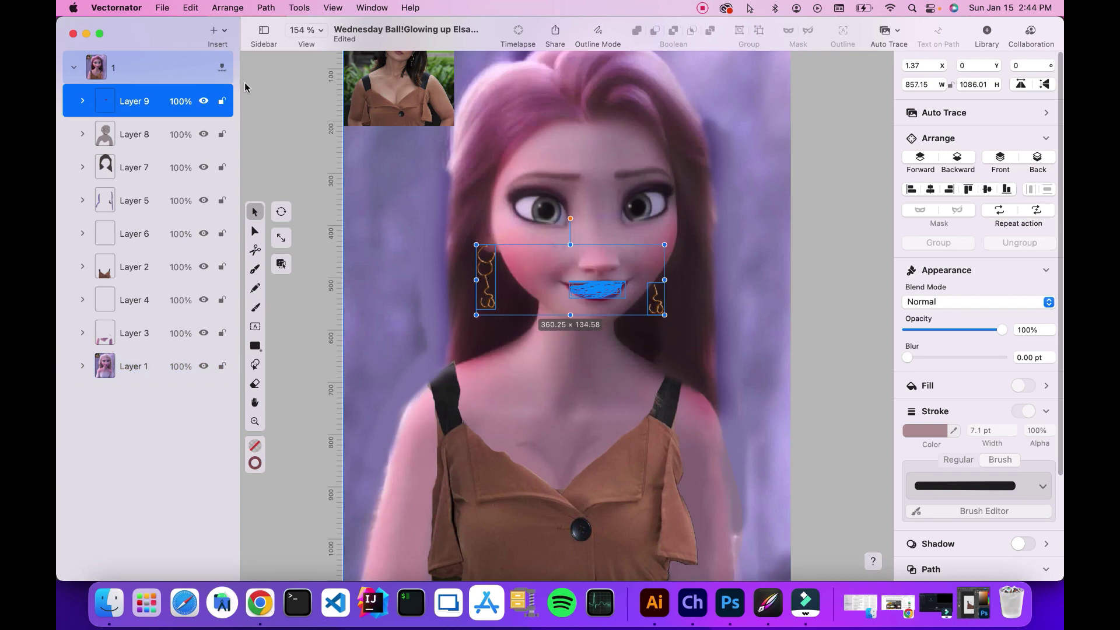
pyautogui.click(221, 30)
pyautogui.click(236, 49)
pyautogui.click(156, 98)
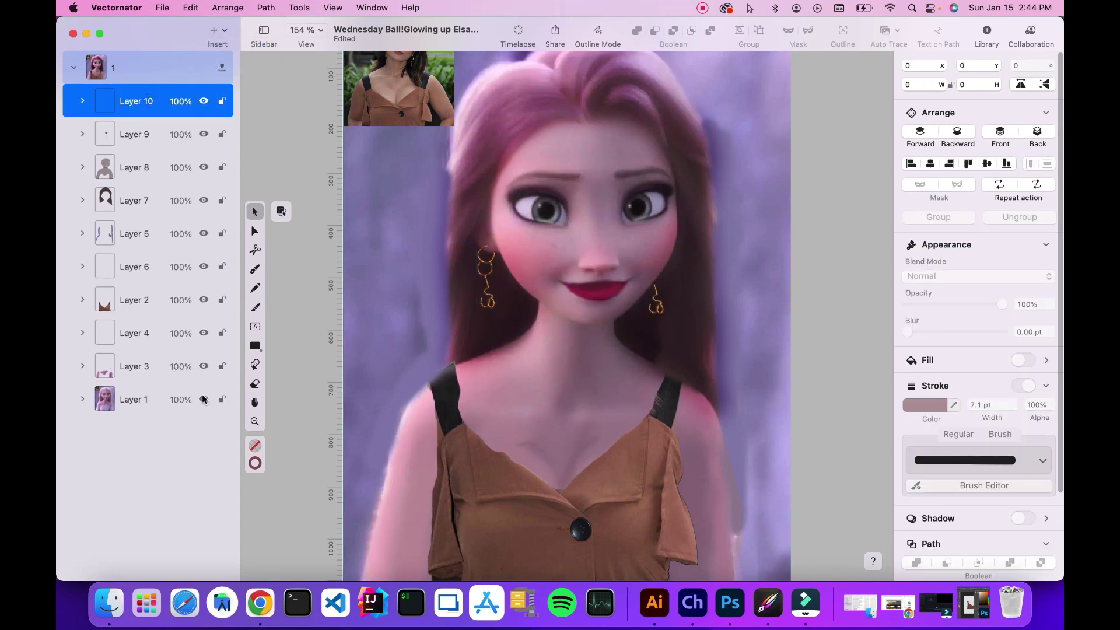
# Step: Toggle the visibility of Layer 1 to inspect the painted overlays with and without the original Elsa picture
pyautogui.click(204, 399)
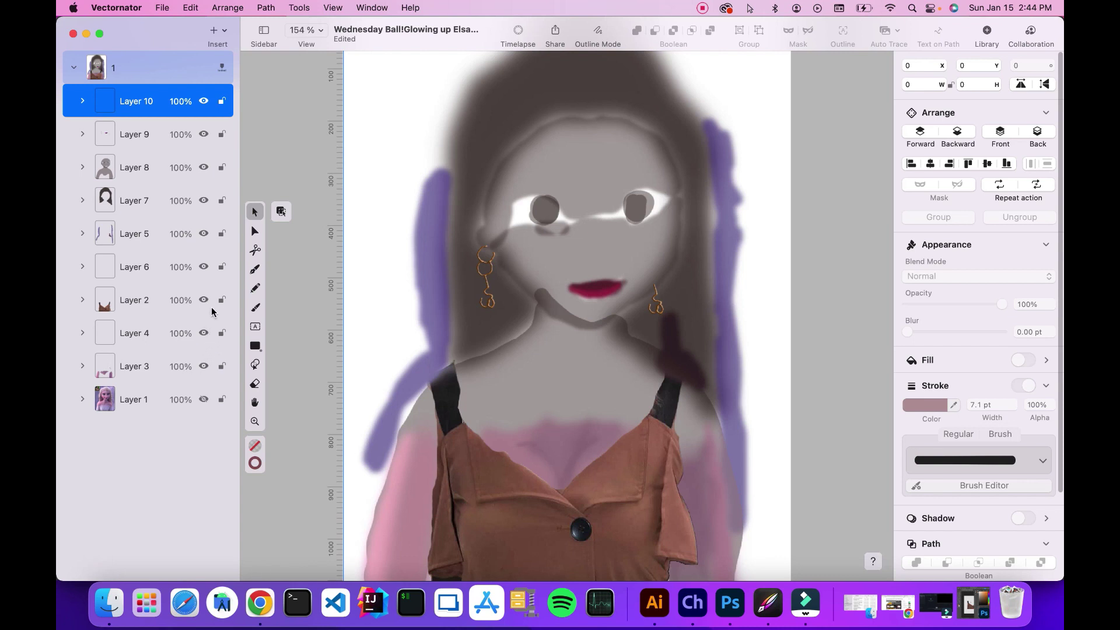
pyautogui.click(203, 400)
pyautogui.click(204, 400)
pyautogui.click(204, 400)
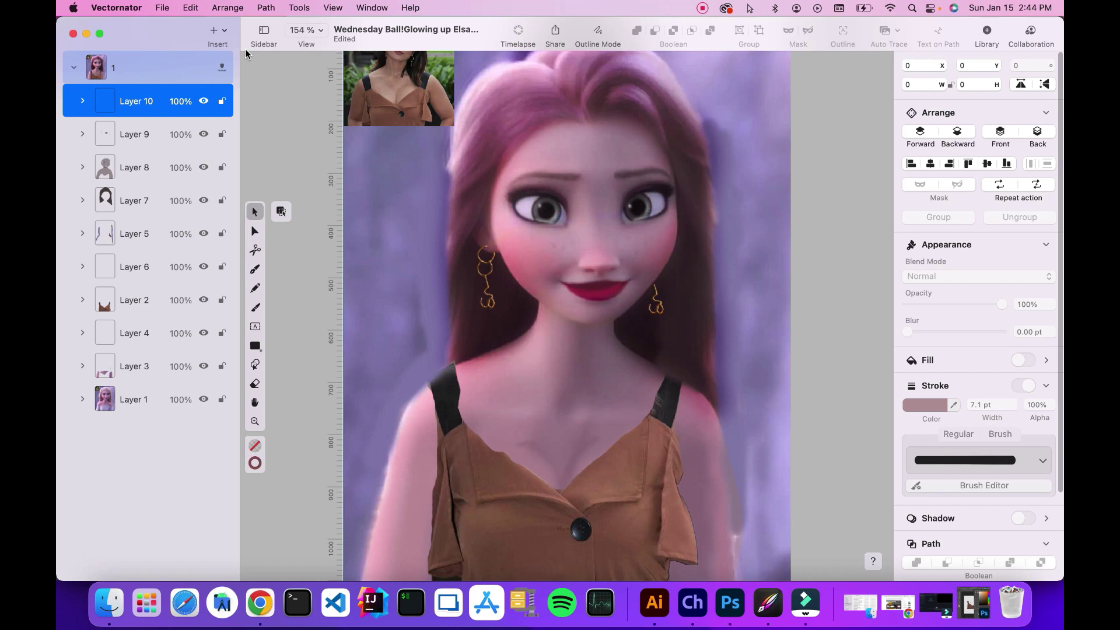
pyautogui.click(703, 8)
pyautogui.click(723, 27)
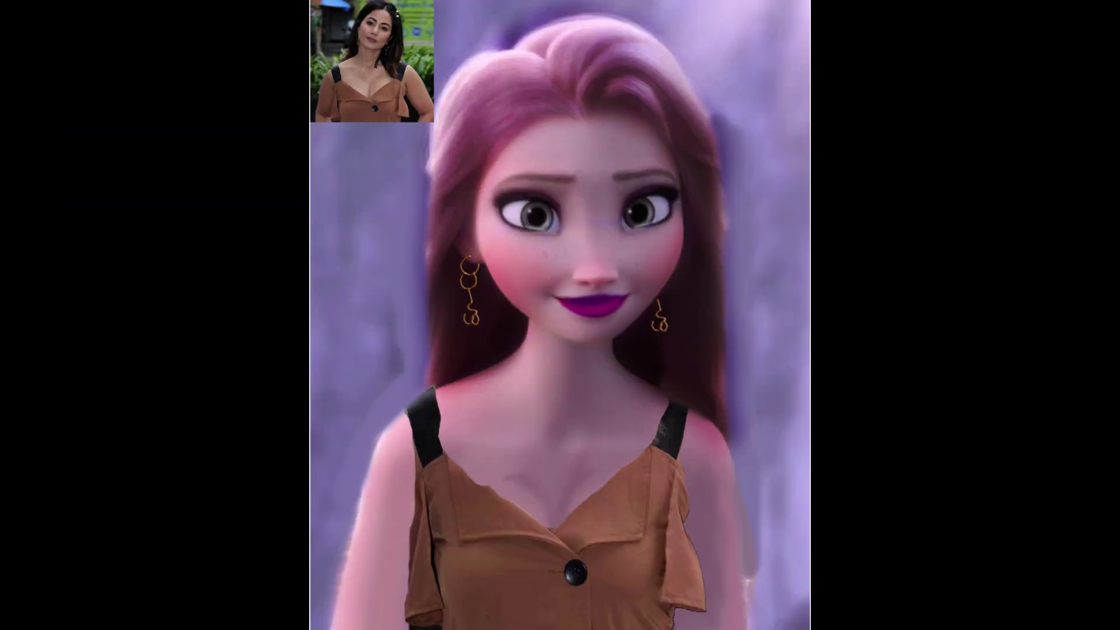